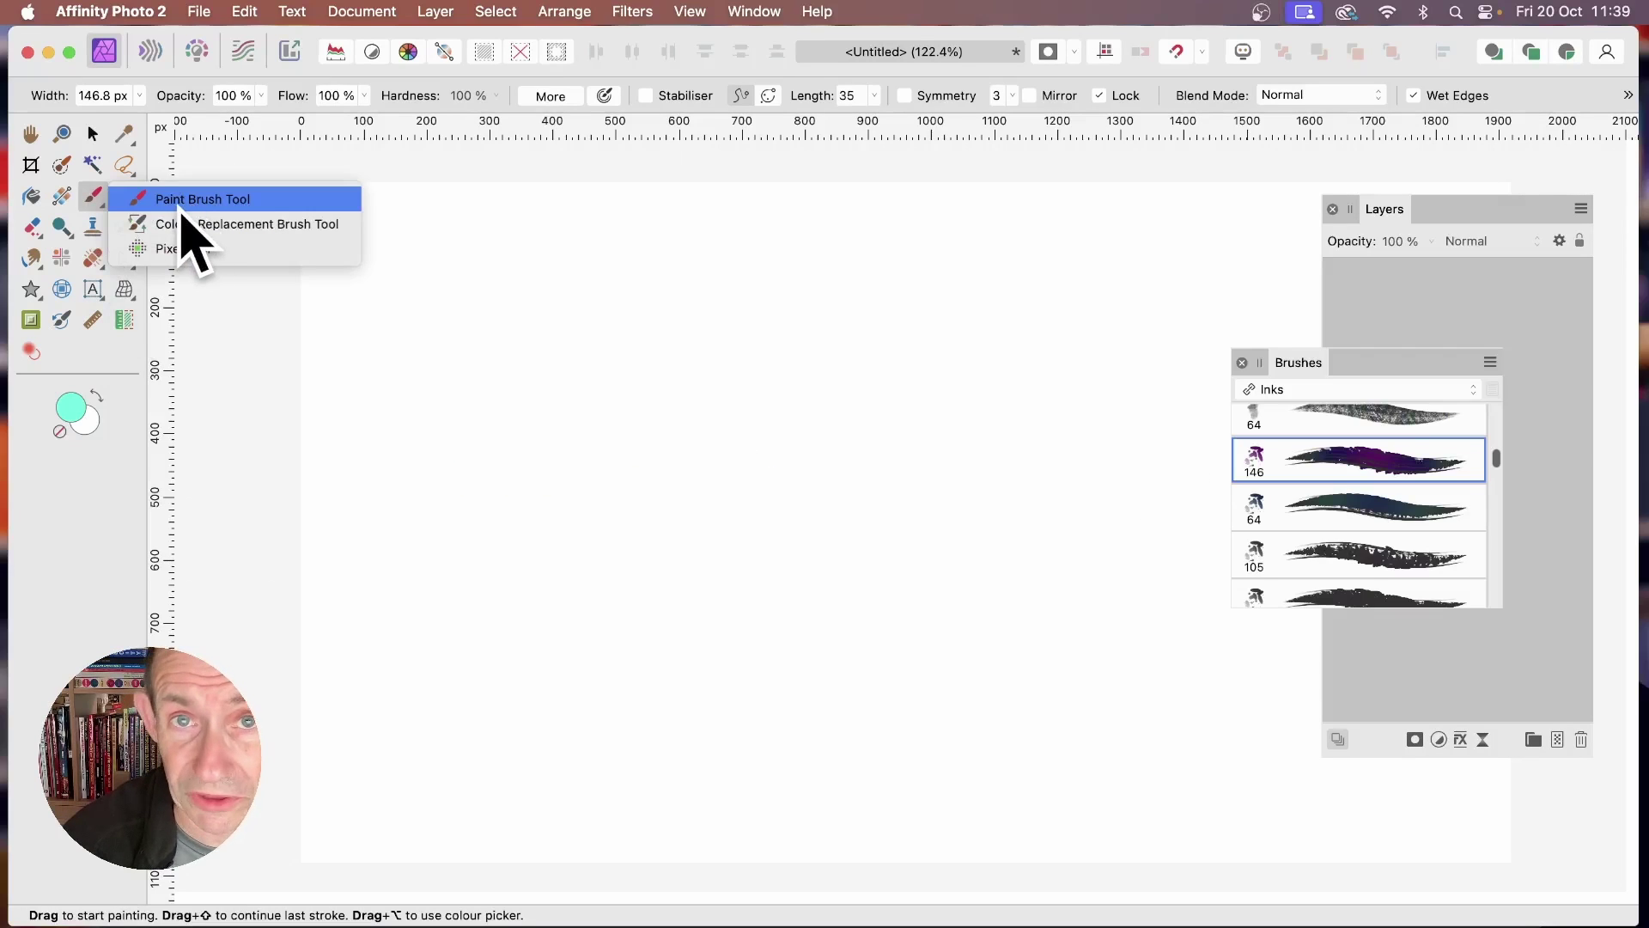
# Step: Switch to the Paint Brush Tool with Analog Ink Brush 5 at 146.8 px
pyautogui.click(181, 206)
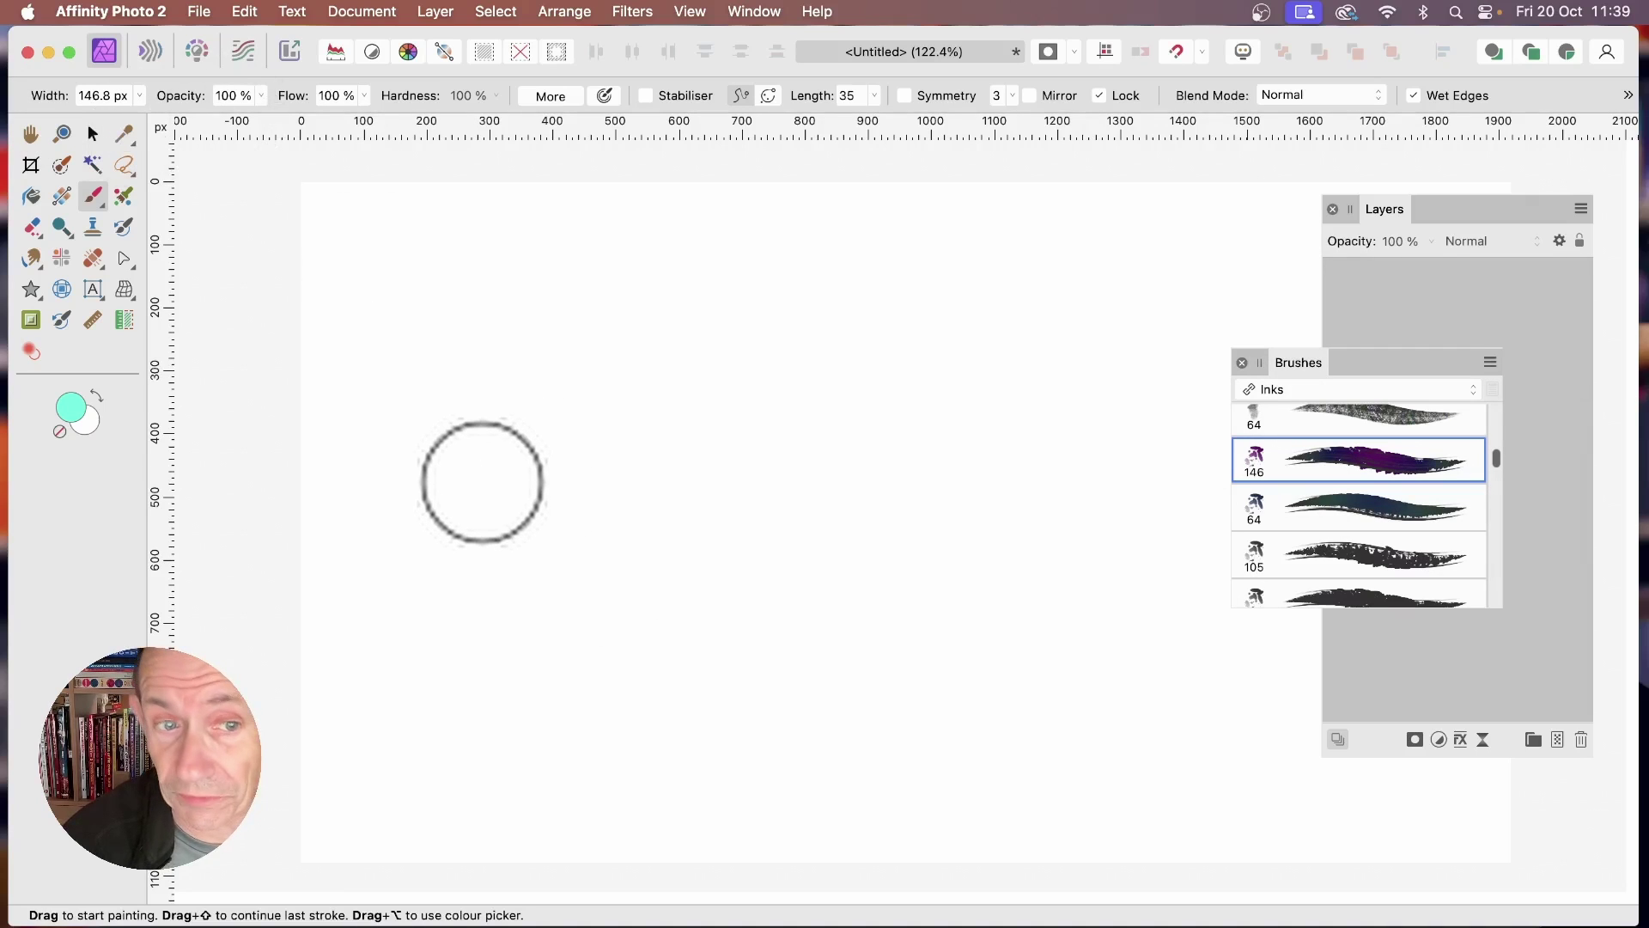
# Step: From an orange dab, paint connected straight green ink strokes zigzagging down to the bottom right
pyautogui.moveTo(481, 478)
pyautogui.mouseDown()
pyautogui.moveTo(625, 479)
pyautogui.moveTo(498, 485)
pyautogui.moveTo(462, 584)
pyautogui.mouseUp()
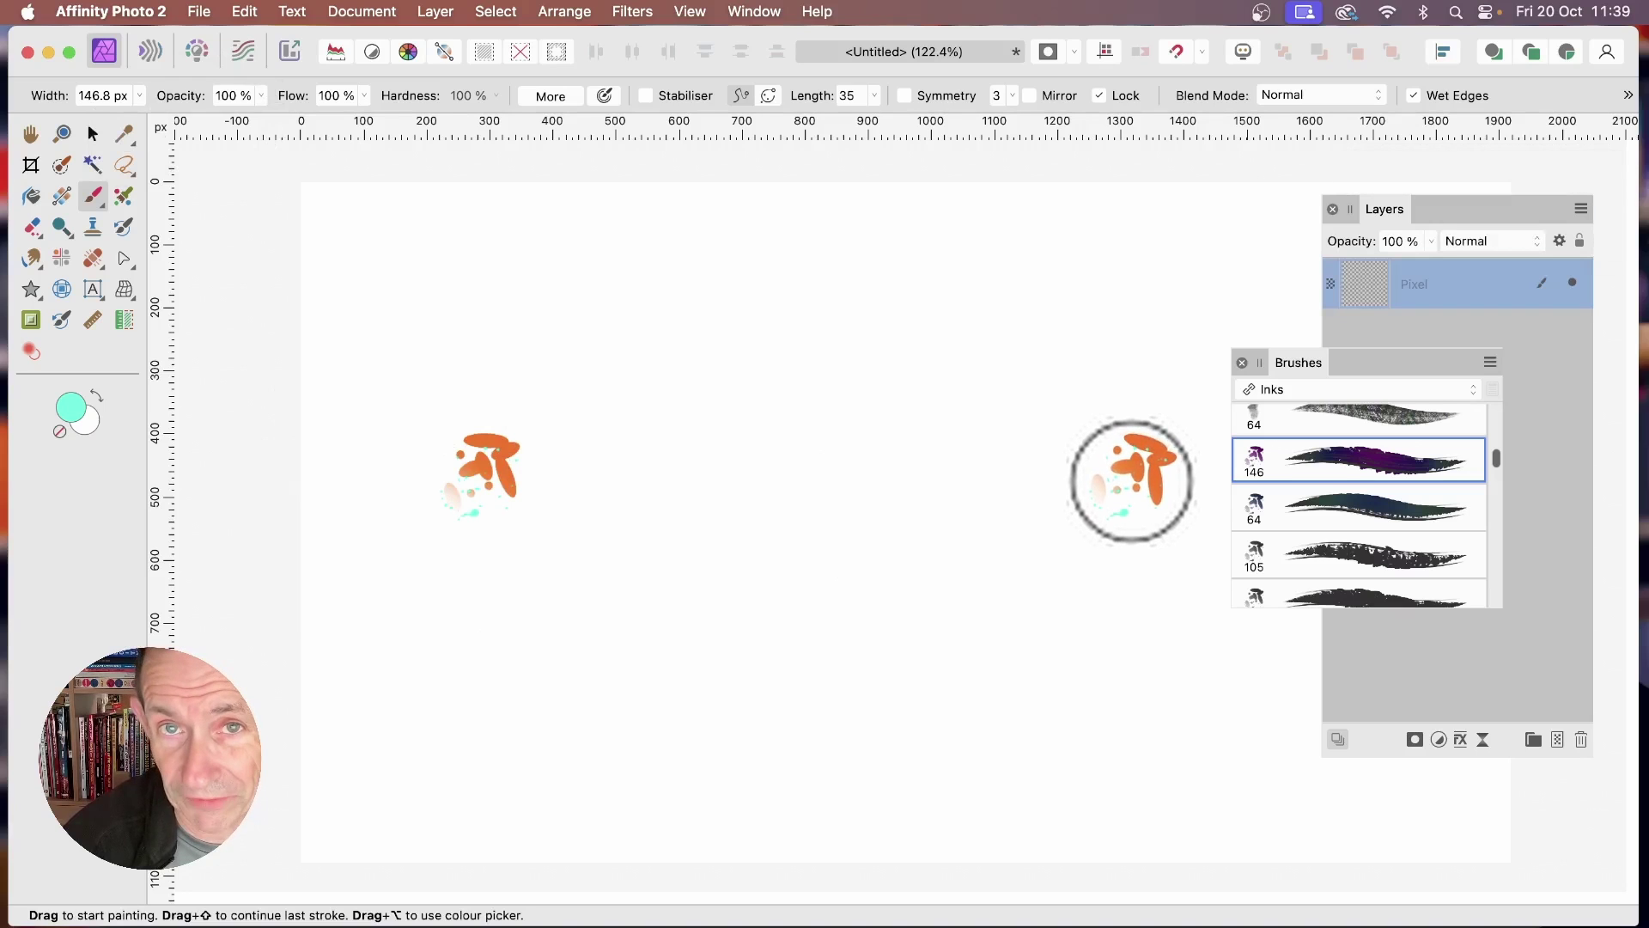
pyautogui.keyDown('shift'); pyautogui.click(1136, 485); pyautogui.keyUp('shift')
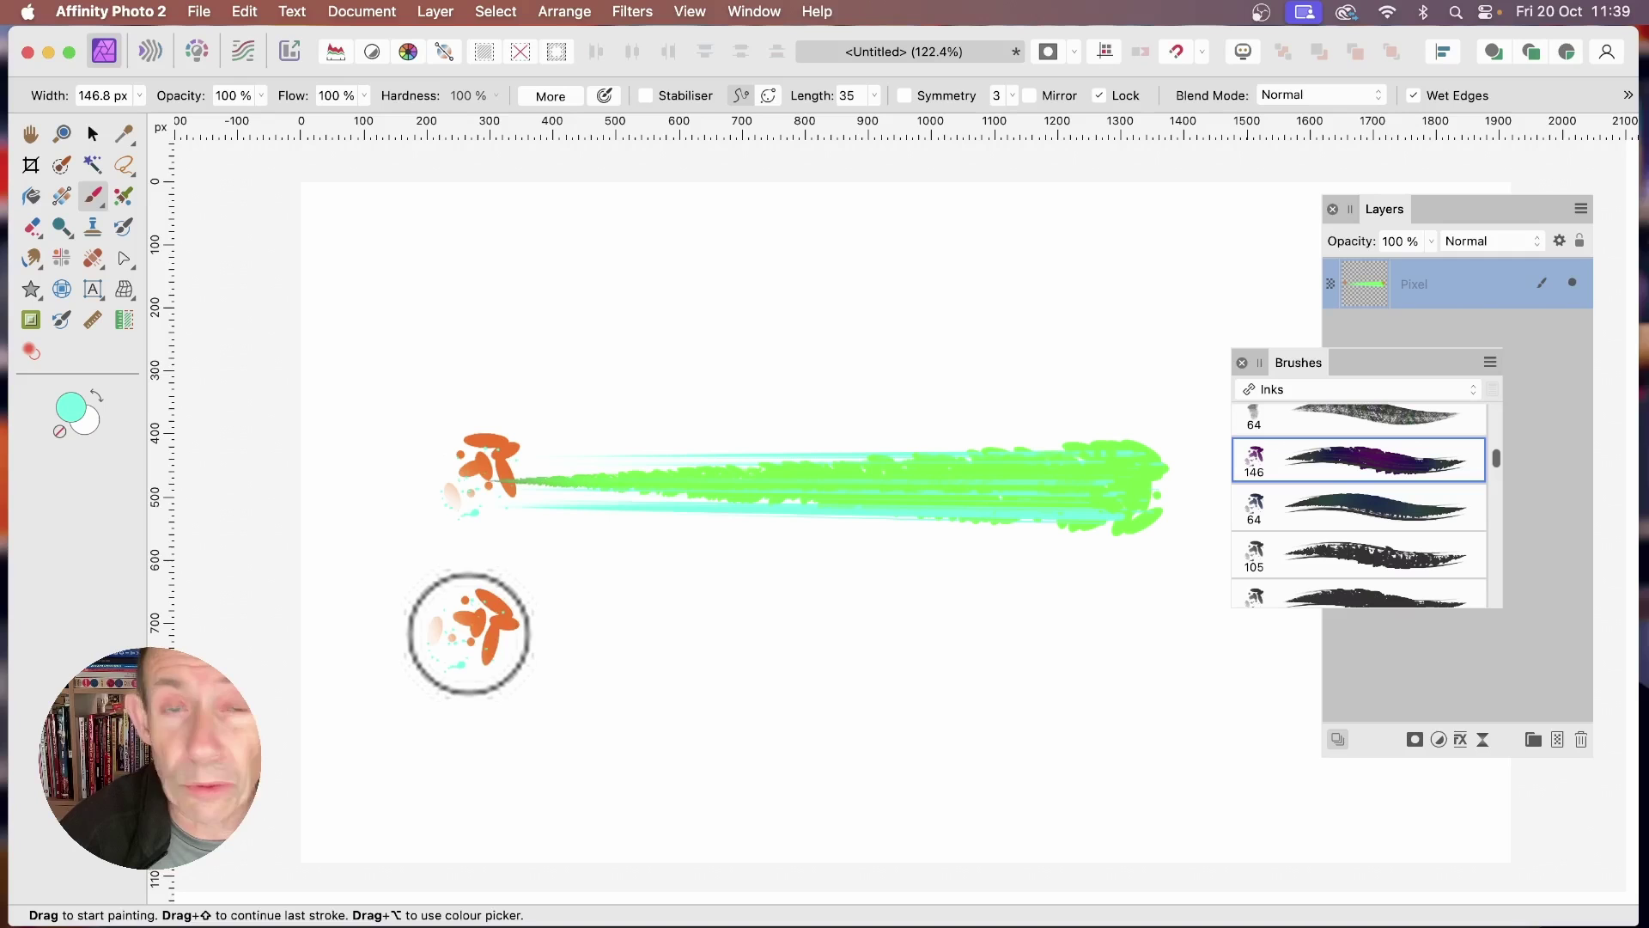
pyautogui.click(468, 633)
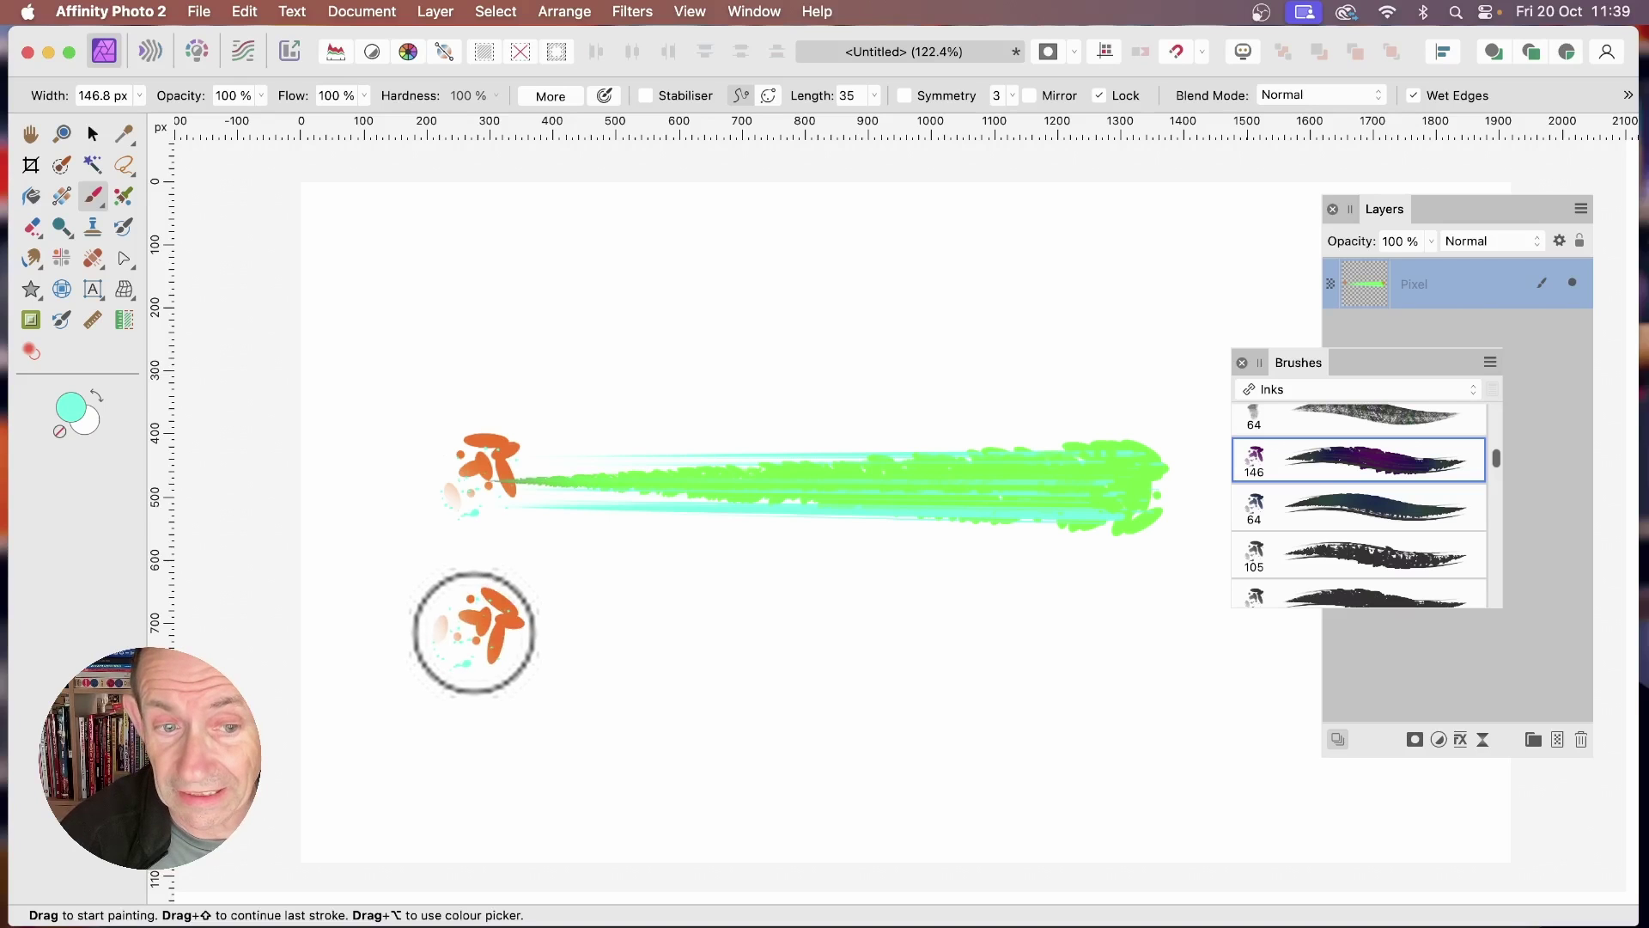
pyautogui.moveTo(474, 633)
pyautogui.mouseDown()
pyautogui.moveTo(1197, 478)
pyautogui.moveTo(553, 590)
pyautogui.moveTo(461, 642)
pyautogui.moveTo(452, 632)
pyautogui.moveTo(1226, 655)
pyautogui.moveTo(1155, 648)
pyautogui.mouseUp()
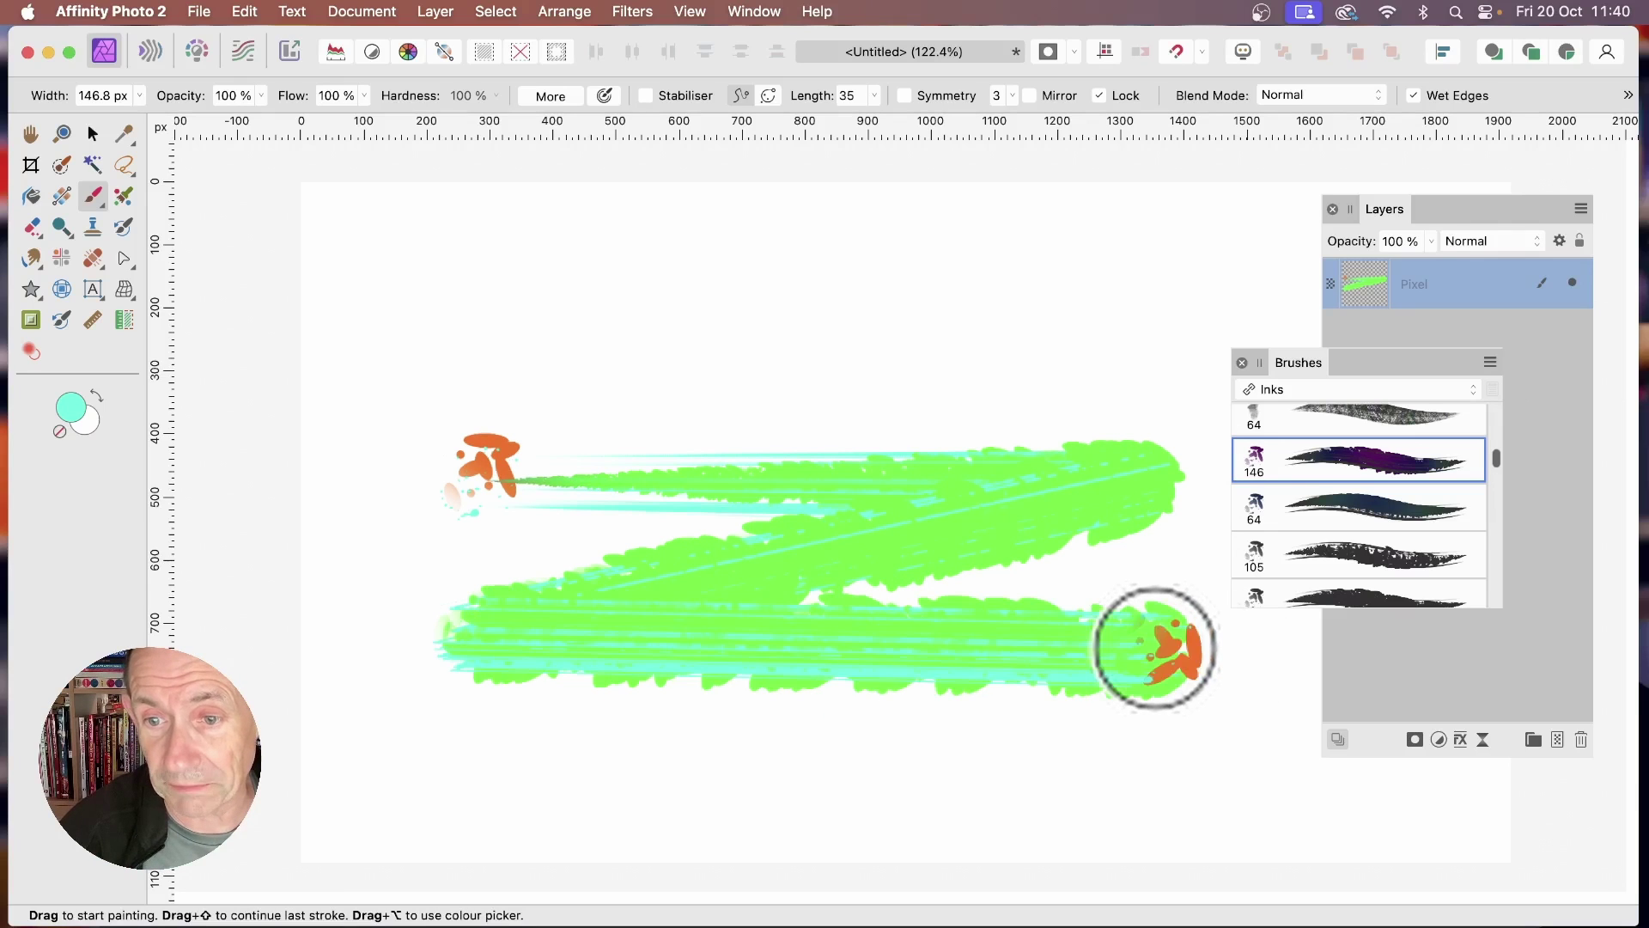
pyautogui.keyDown('shift'); pyautogui.click(493, 821); pyautogui.keyUp('shift')
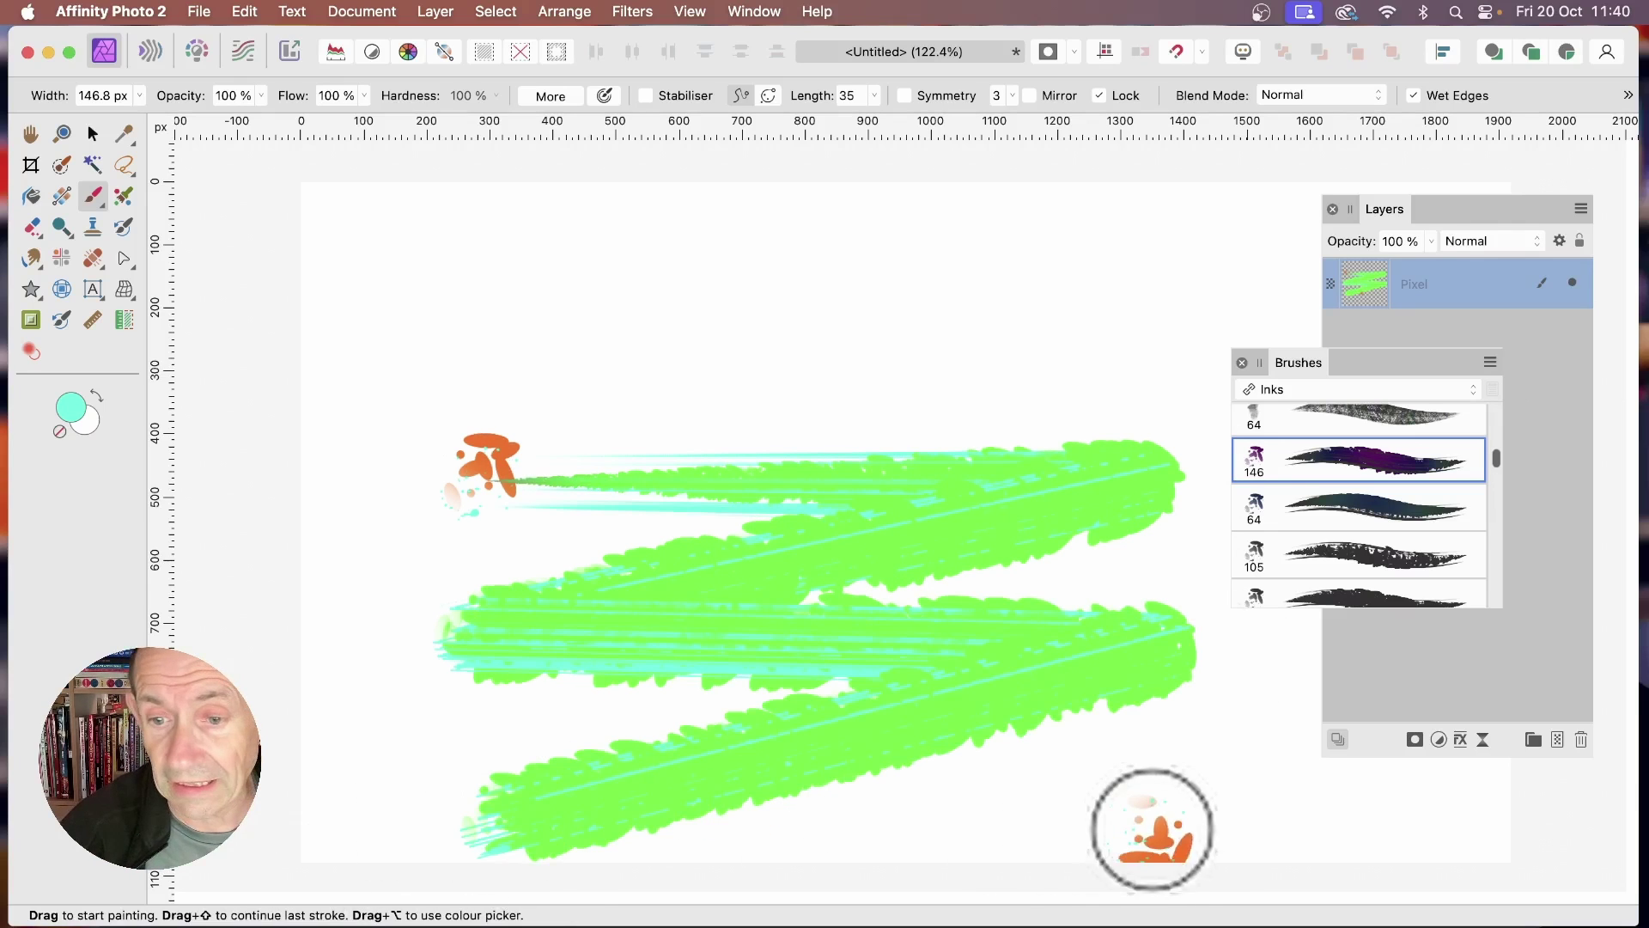
pyautogui.keyDown('shift'); pyautogui.click(1234, 784); pyautogui.keyUp('shift')
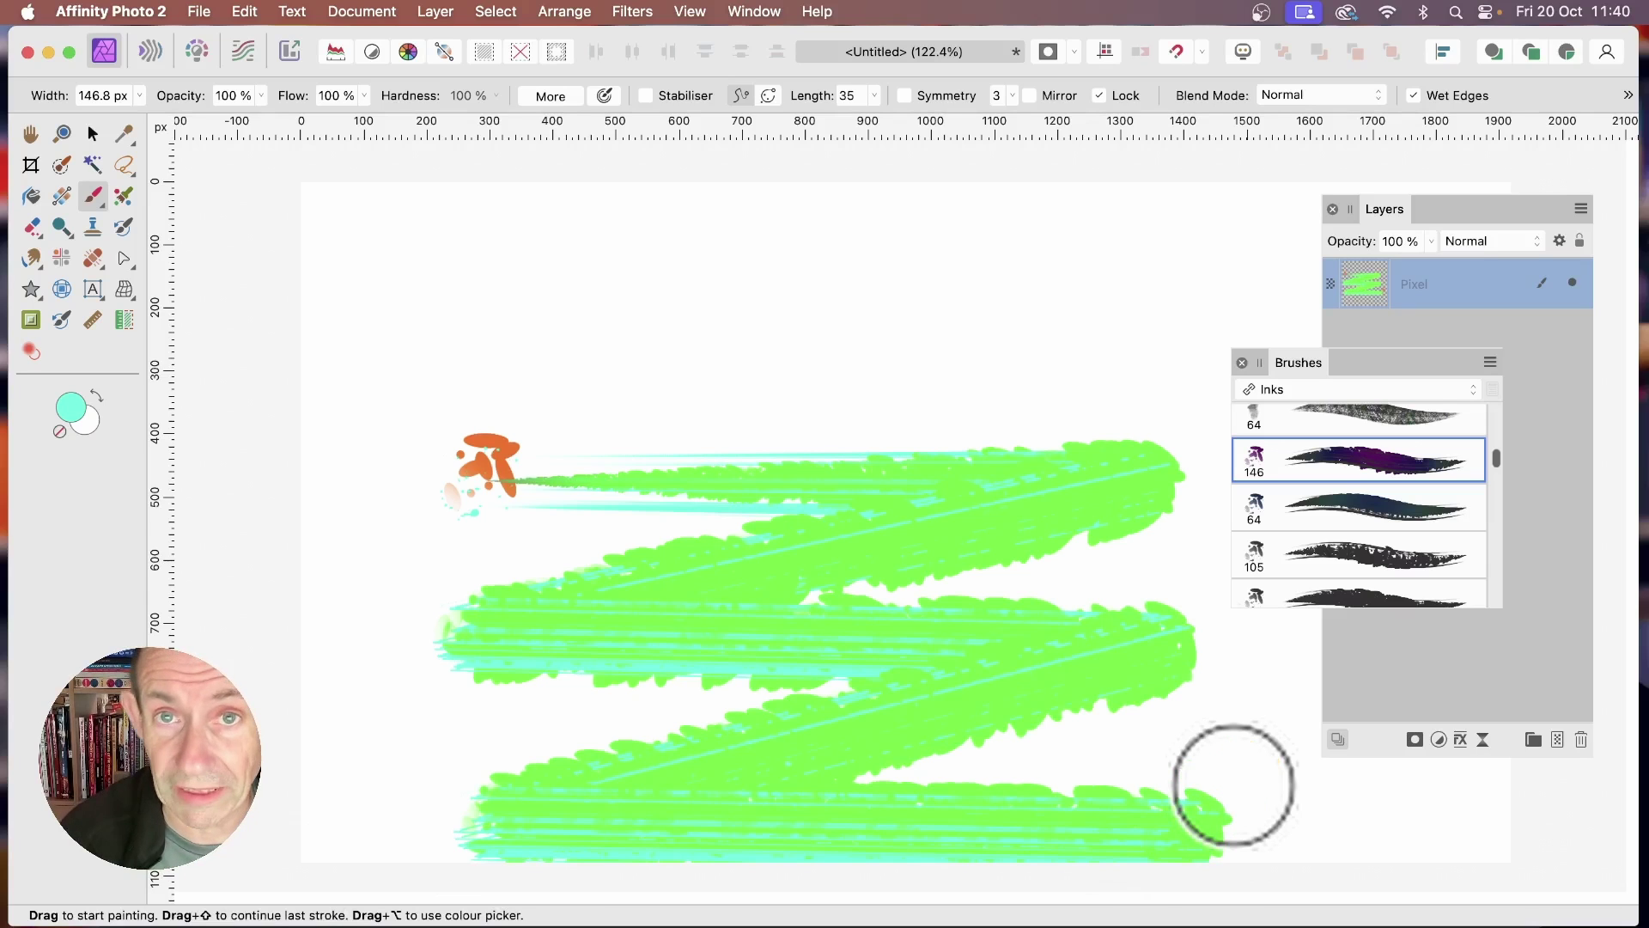
# Step: Undo the zigzag, then paint multicoloured test strokes, undoing the magenta diagonal
pyautogui.press('BackSpace')
pyautogui.moveTo(470, 455)
pyautogui.mouseDown()
pyautogui.moveTo(801, 440)
pyautogui.moveTo(901, 399)
pyautogui.moveTo(881, 341)
pyautogui.moveTo(878, 480)
pyautogui.moveTo(1064, 429)
pyautogui.moveTo(800, 343)
pyautogui.moveTo(730, 453)
pyautogui.moveTo(784, 528)
pyautogui.moveTo(687, 614)
pyautogui.moveTo(758, 716)
pyautogui.moveTo(776, 835)
pyautogui.moveTo(751, 776)
pyautogui.moveTo(673, 192)
pyautogui.moveTo(659, 812)
pyautogui.moveTo(687, 302)
pyautogui.moveTo(659, 320)
pyautogui.moveTo(724, 441)
pyautogui.moveTo(384, 475)
pyautogui.moveTo(720, 467)
pyautogui.moveTo(662, 479)
pyautogui.moveTo(824, 400)
pyautogui.moveTo(784, 421)
pyautogui.mouseUp()
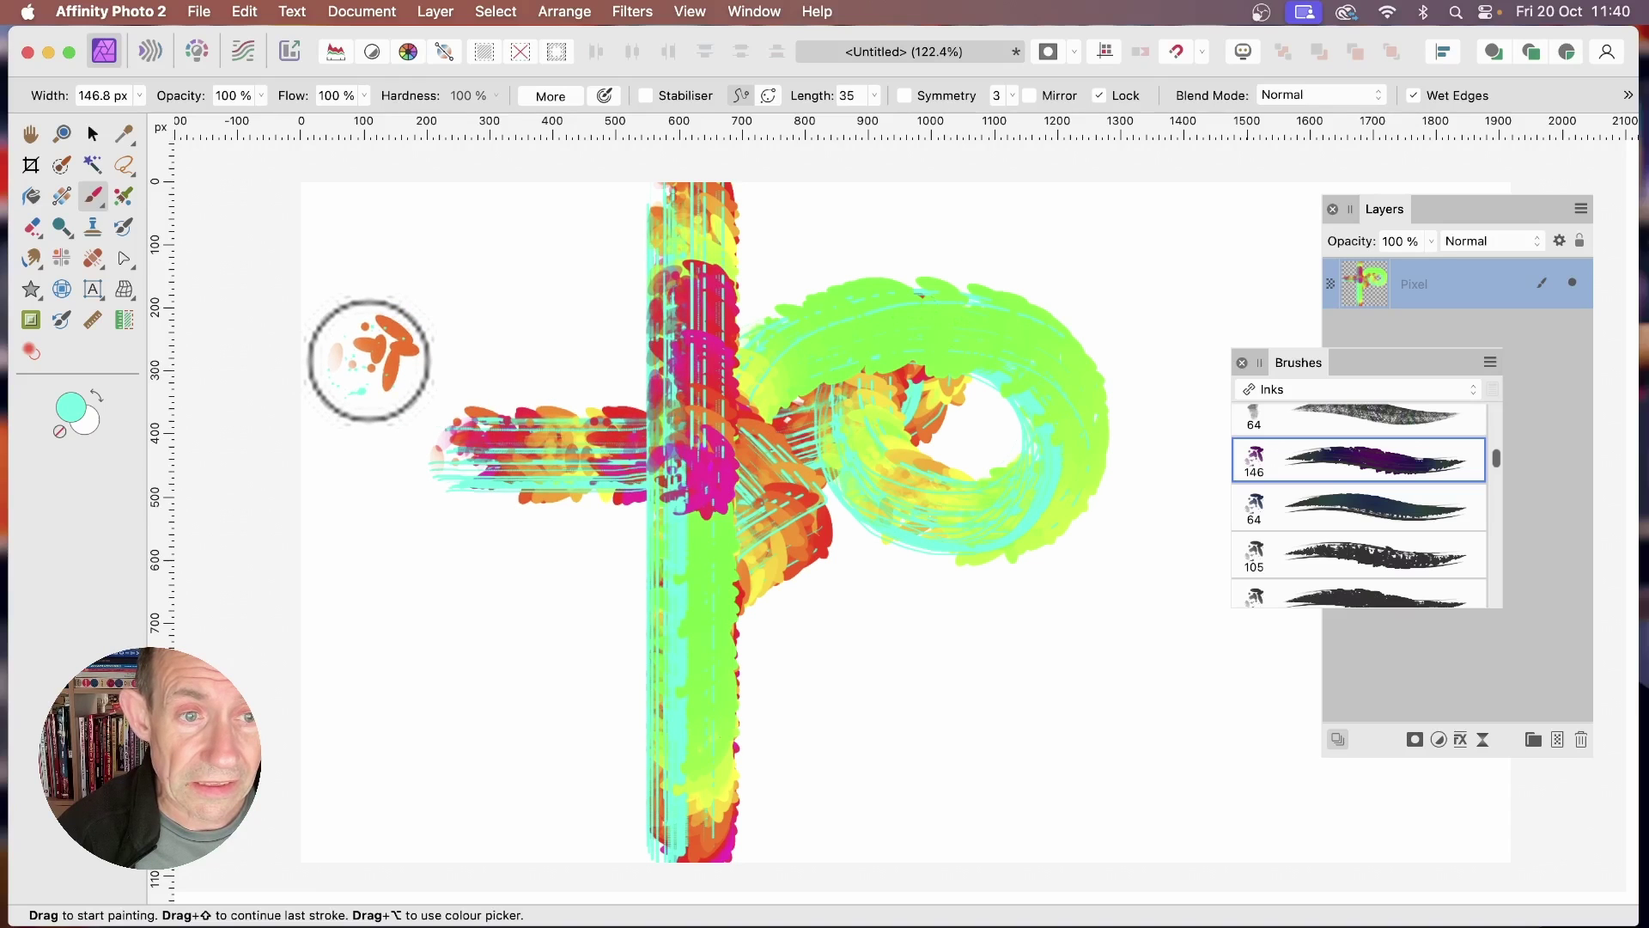
pyautogui.moveTo(369, 361)
pyautogui.mouseDown()
pyautogui.moveTo(857, 347)
pyautogui.moveTo(703, 546)
pyautogui.moveTo(594, 446)
pyautogui.moveTo(328, 330)
pyautogui.mouseUp()
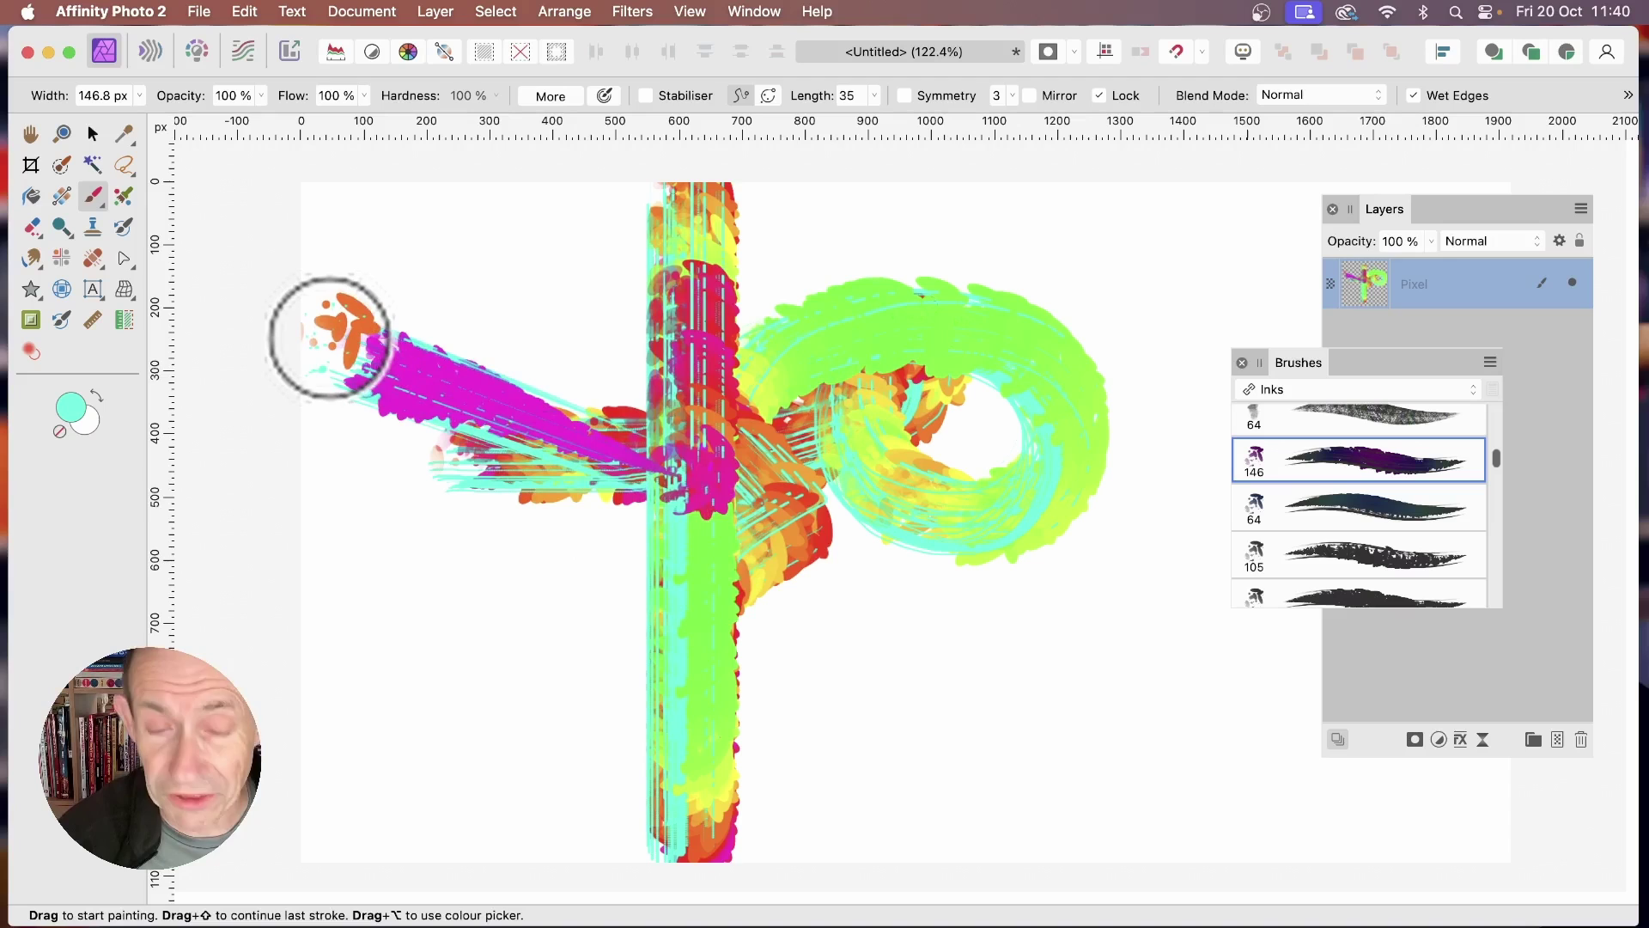
pyautogui.press('super+z')
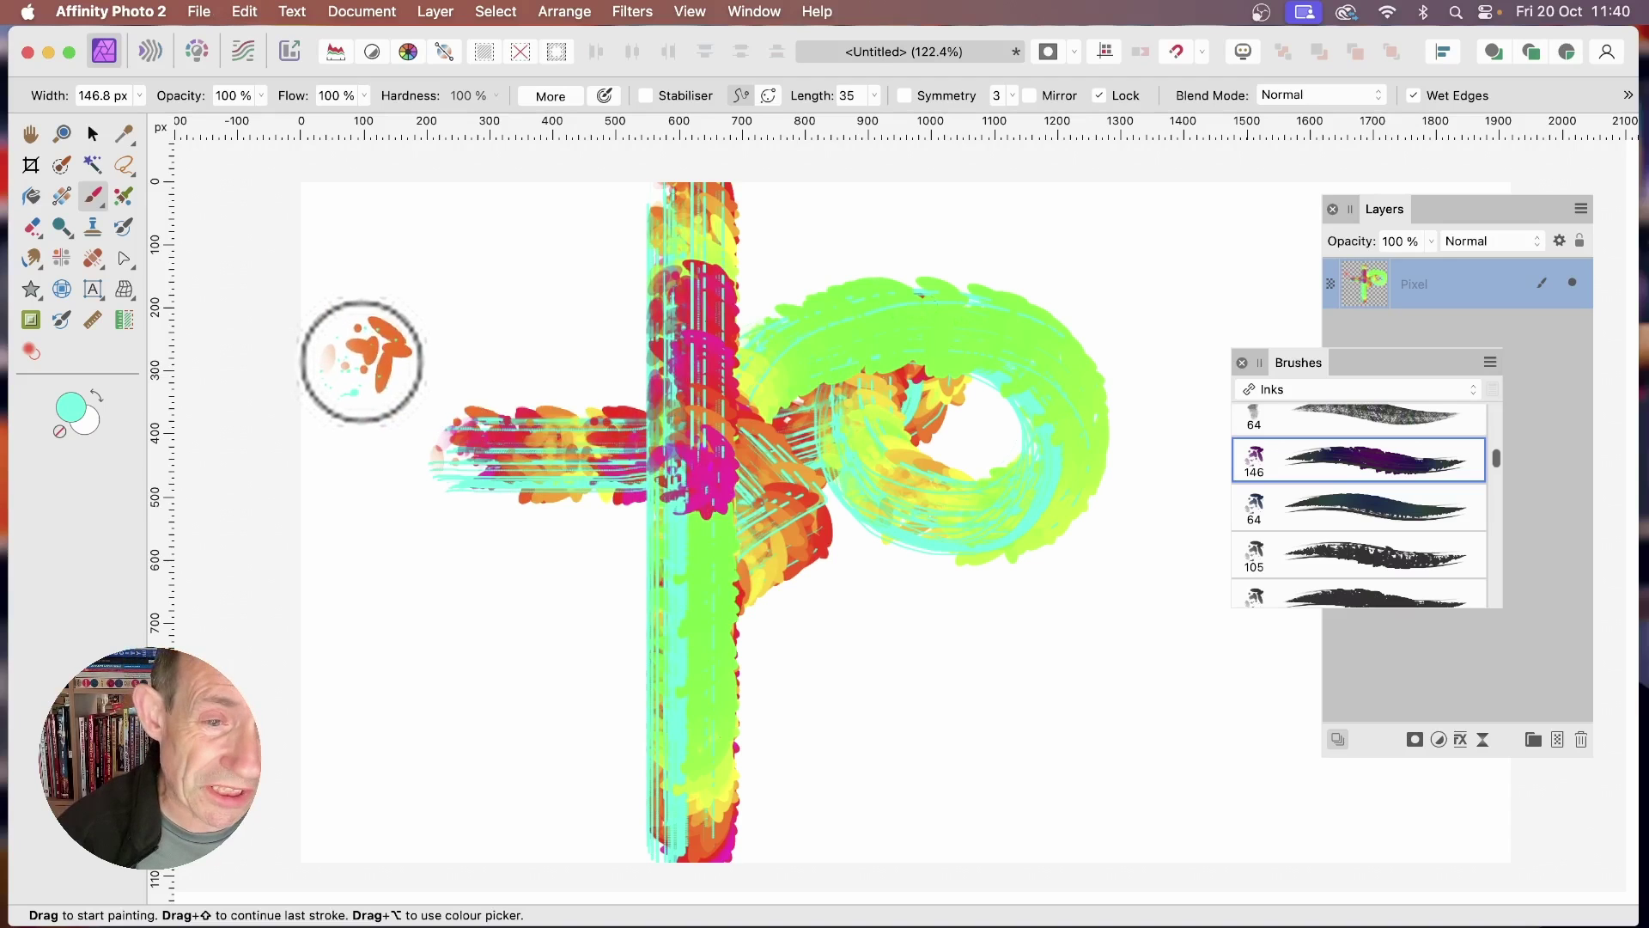
pyautogui.click(384, 592)
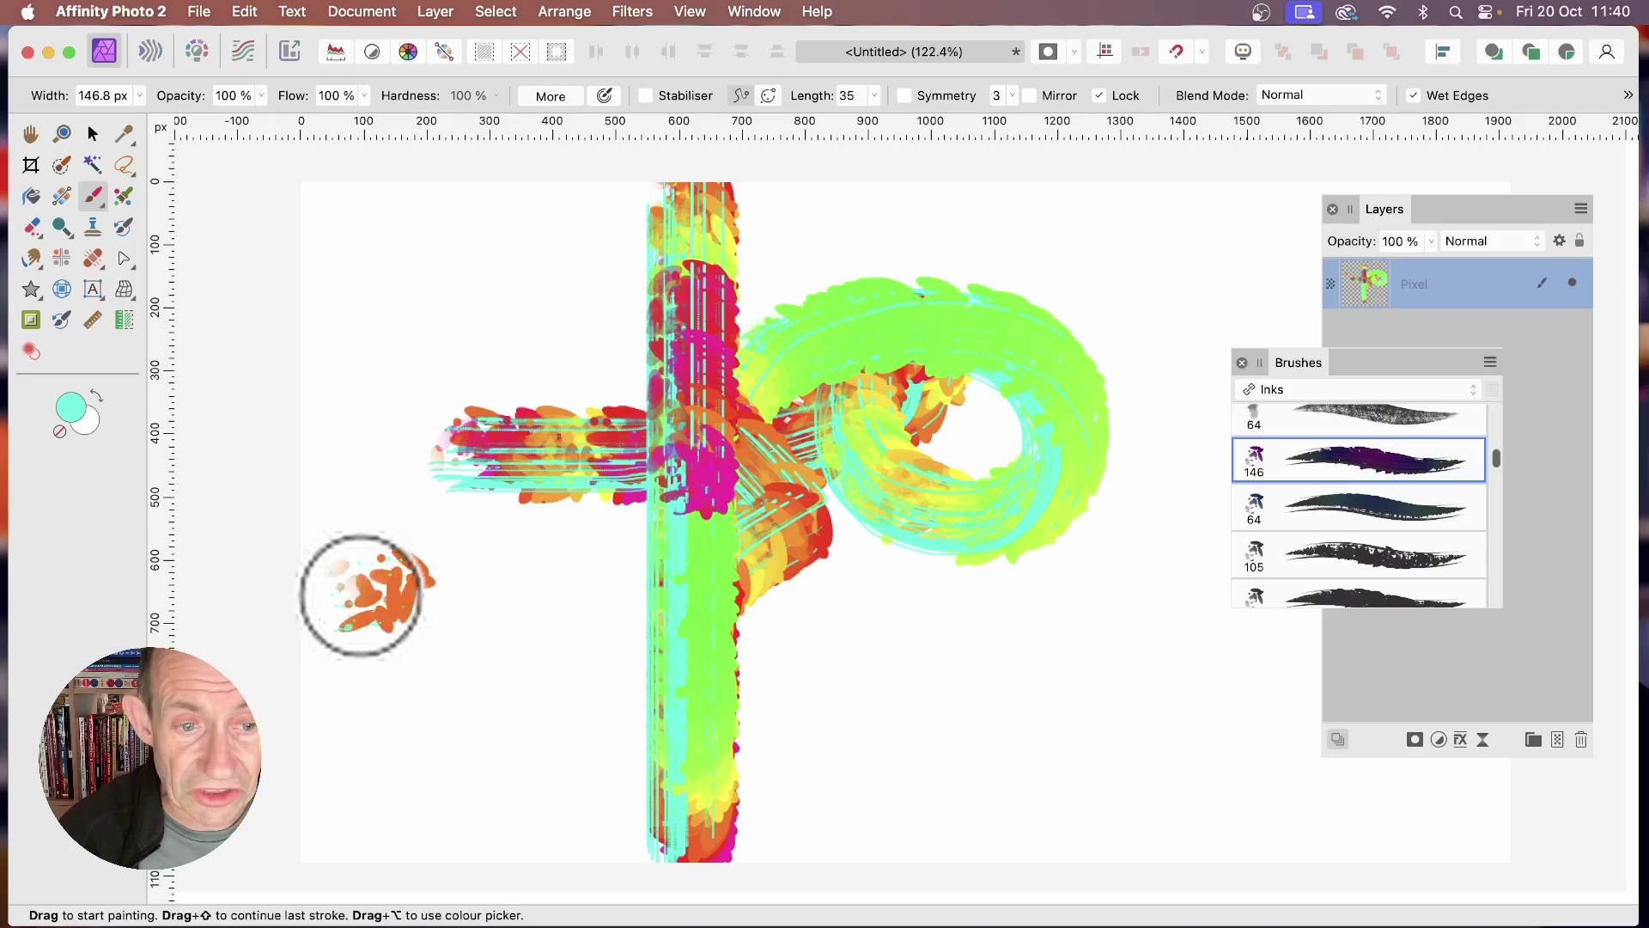
pyautogui.moveTo(361, 584)
pyautogui.mouseDown()
pyautogui.moveTo(1181, 569)
pyautogui.moveTo(383, 582)
pyautogui.moveTo(1151, 599)
pyautogui.moveTo(373, 586)
pyautogui.moveTo(1031, 581)
pyautogui.mouseUp()
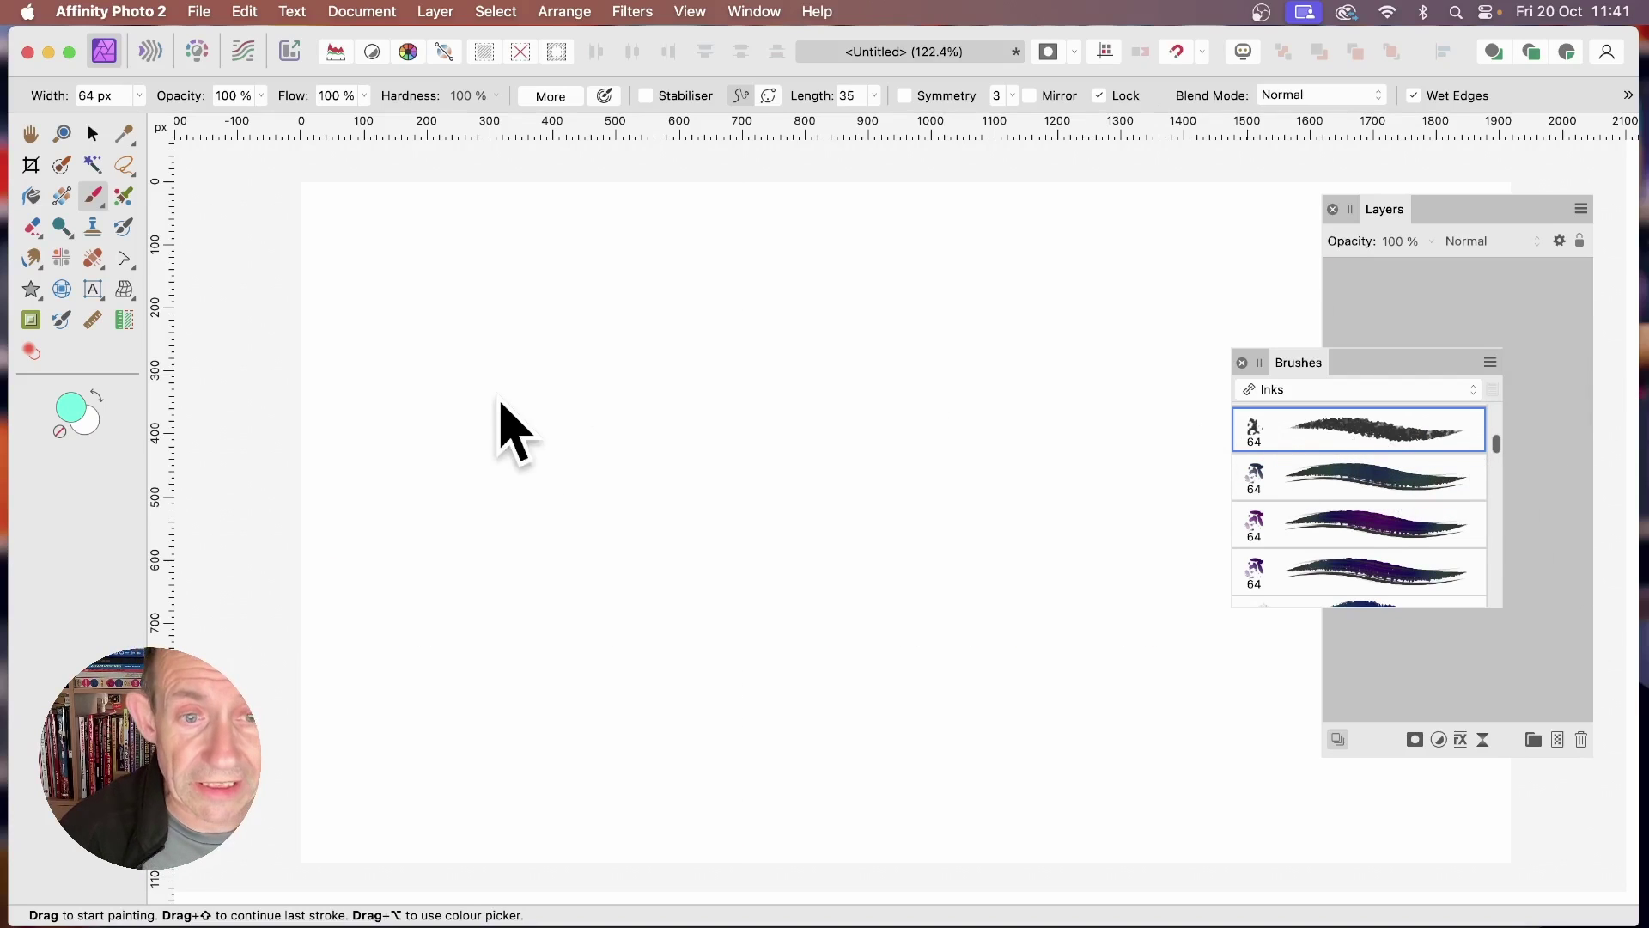
# Step: Paint a cyan squiggle, then add straight cyan lines up, across the top and down the right
pyautogui.moveTo(492, 393)
pyautogui.mouseDown()
pyautogui.moveTo(579, 484)
pyautogui.moveTo(749, 468)
pyautogui.moveTo(699, 441)
pyautogui.moveTo(828, 446)
pyautogui.moveTo(946, 599)
pyautogui.moveTo(958, 589)
pyautogui.moveTo(402, 633)
pyautogui.mouseUp()
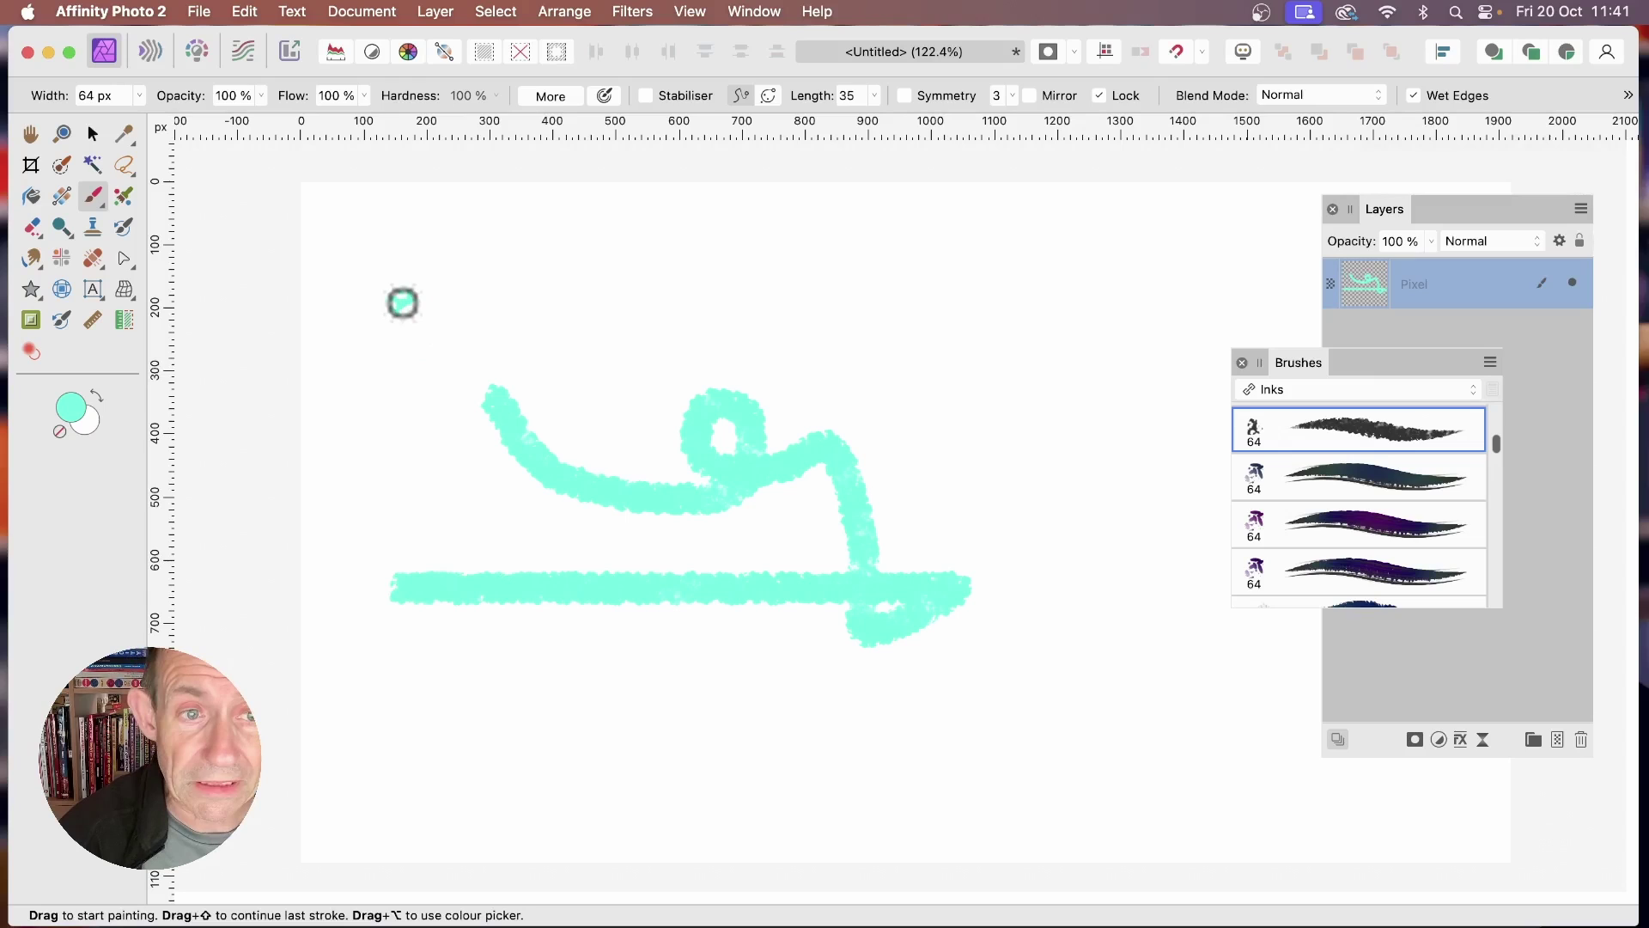
pyautogui.keyDown('shift'); pyautogui.click(402, 288); pyautogui.keyUp('shift')
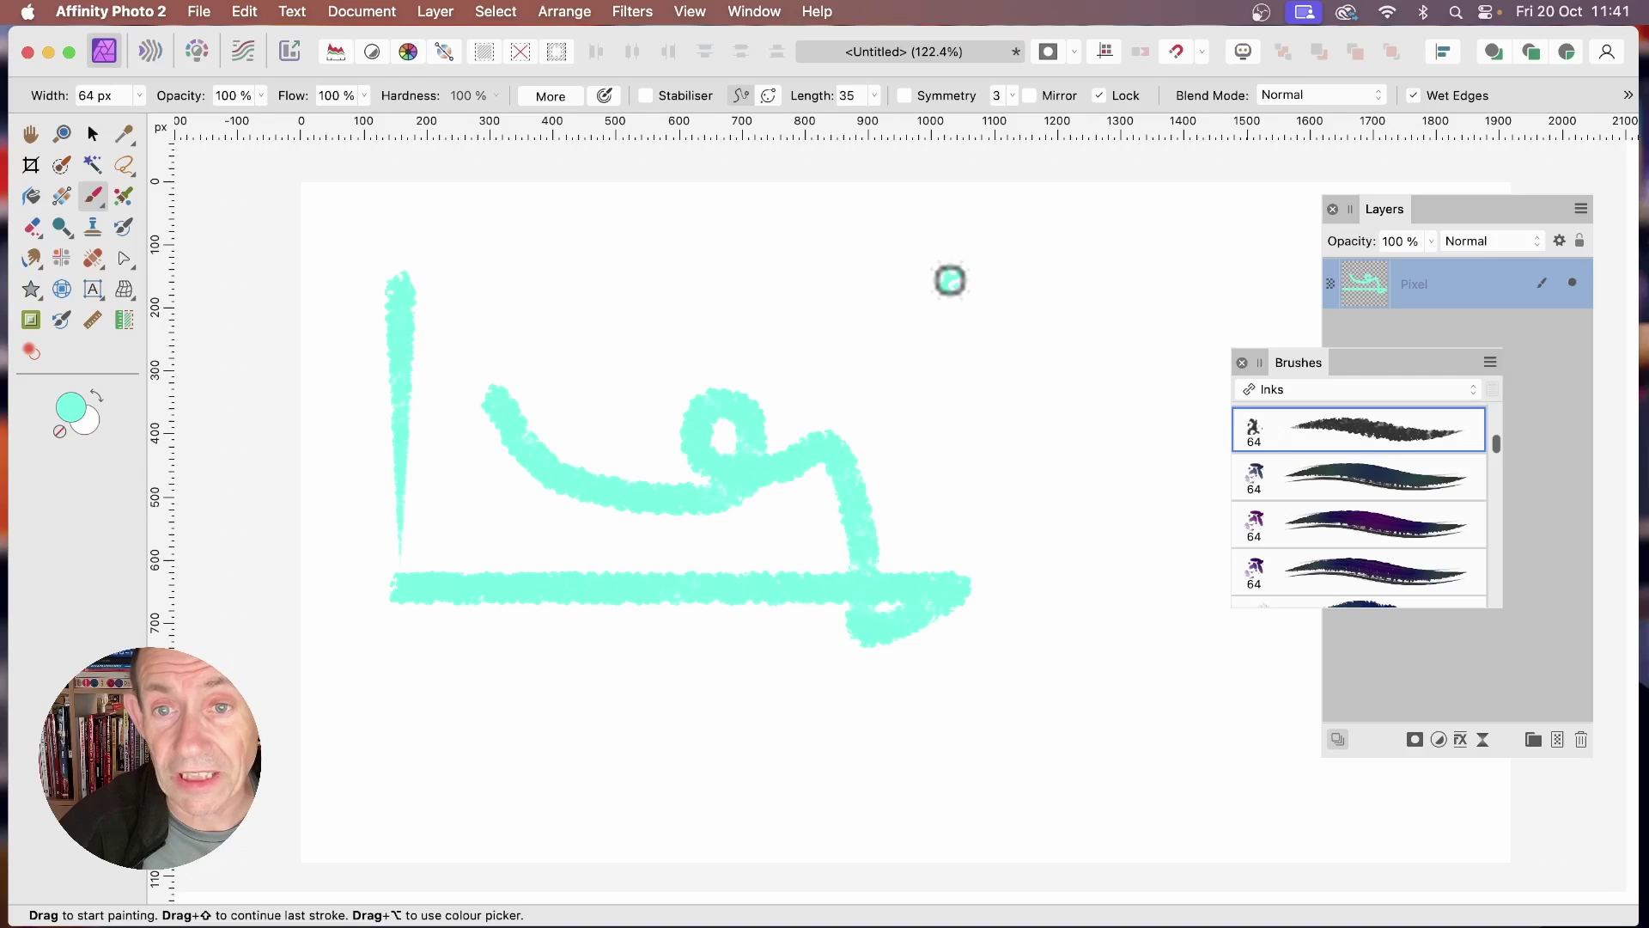
pyautogui.keyDown('shift'); pyautogui.click(950, 280); pyautogui.keyUp('shift')
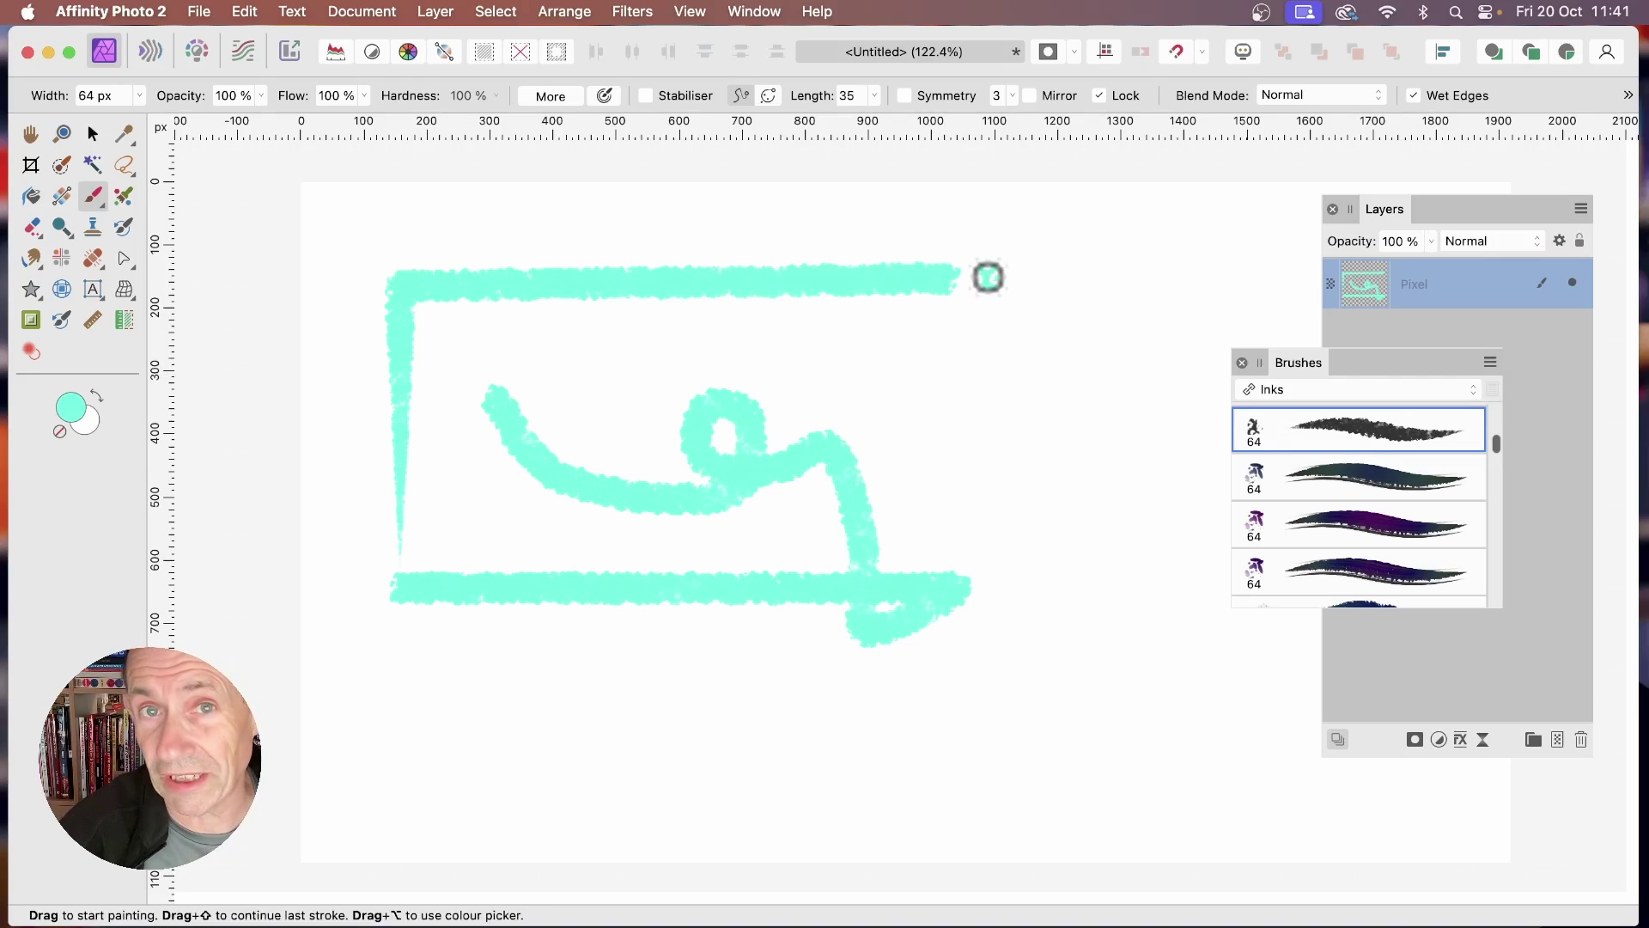
pyautogui.keyDown('shift'); pyautogui.click(957, 592); pyautogui.keyUp('shift')
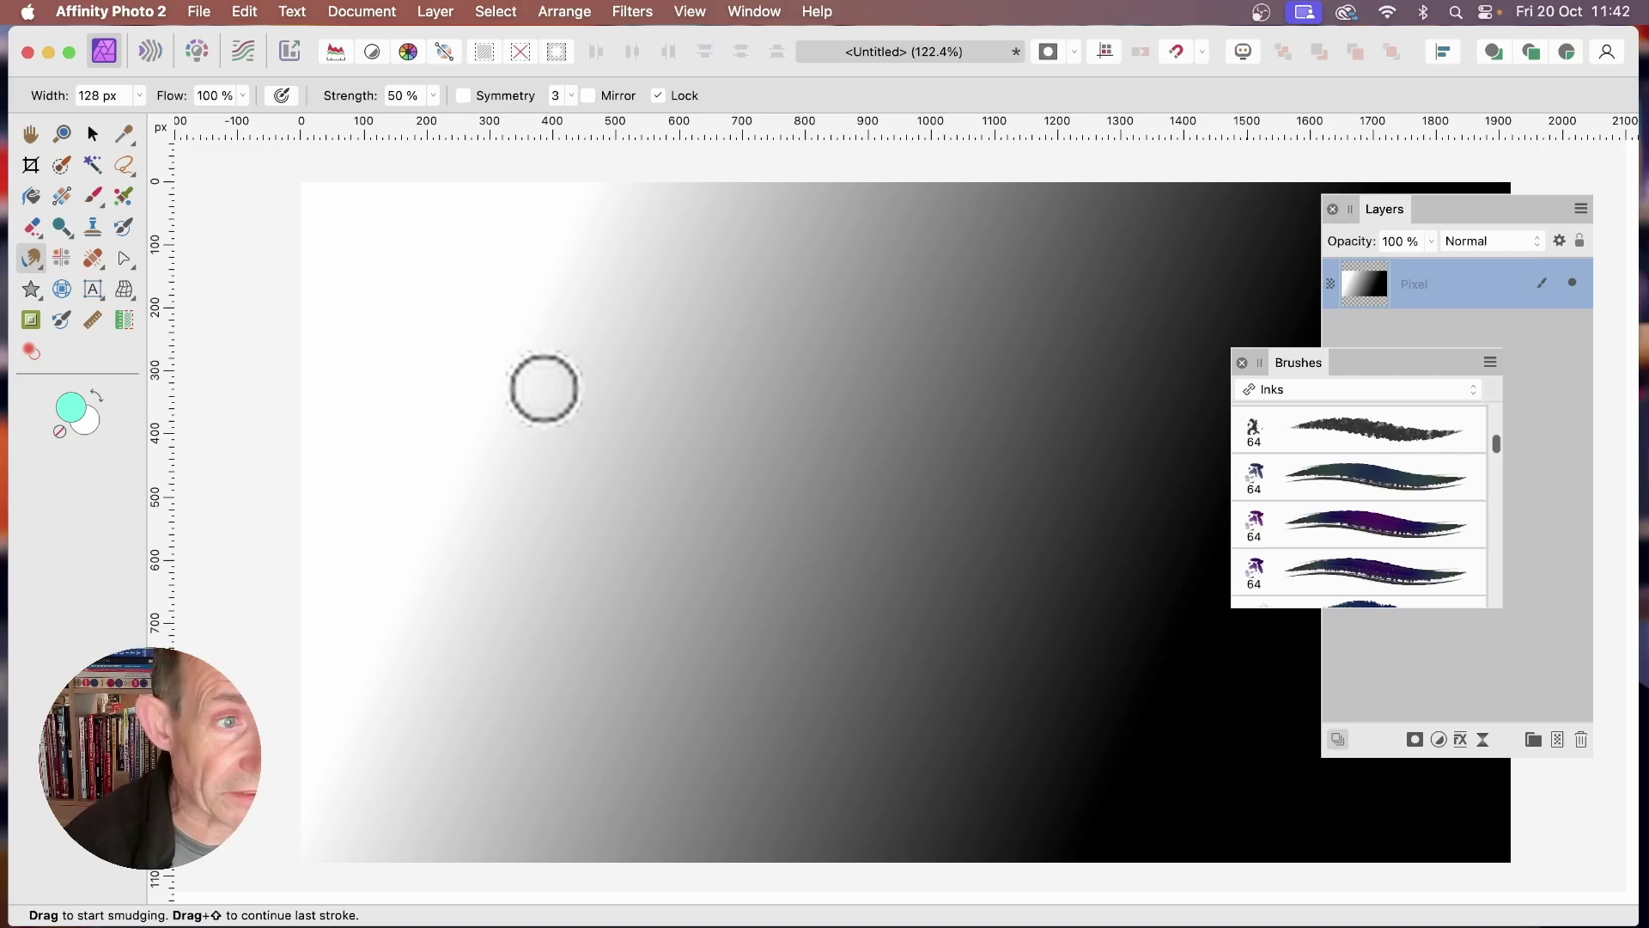
# Step: Switch to the Smudge Brush Tool and smear three straight horizontal streaks across the gradient
pyautogui.click(32, 260)
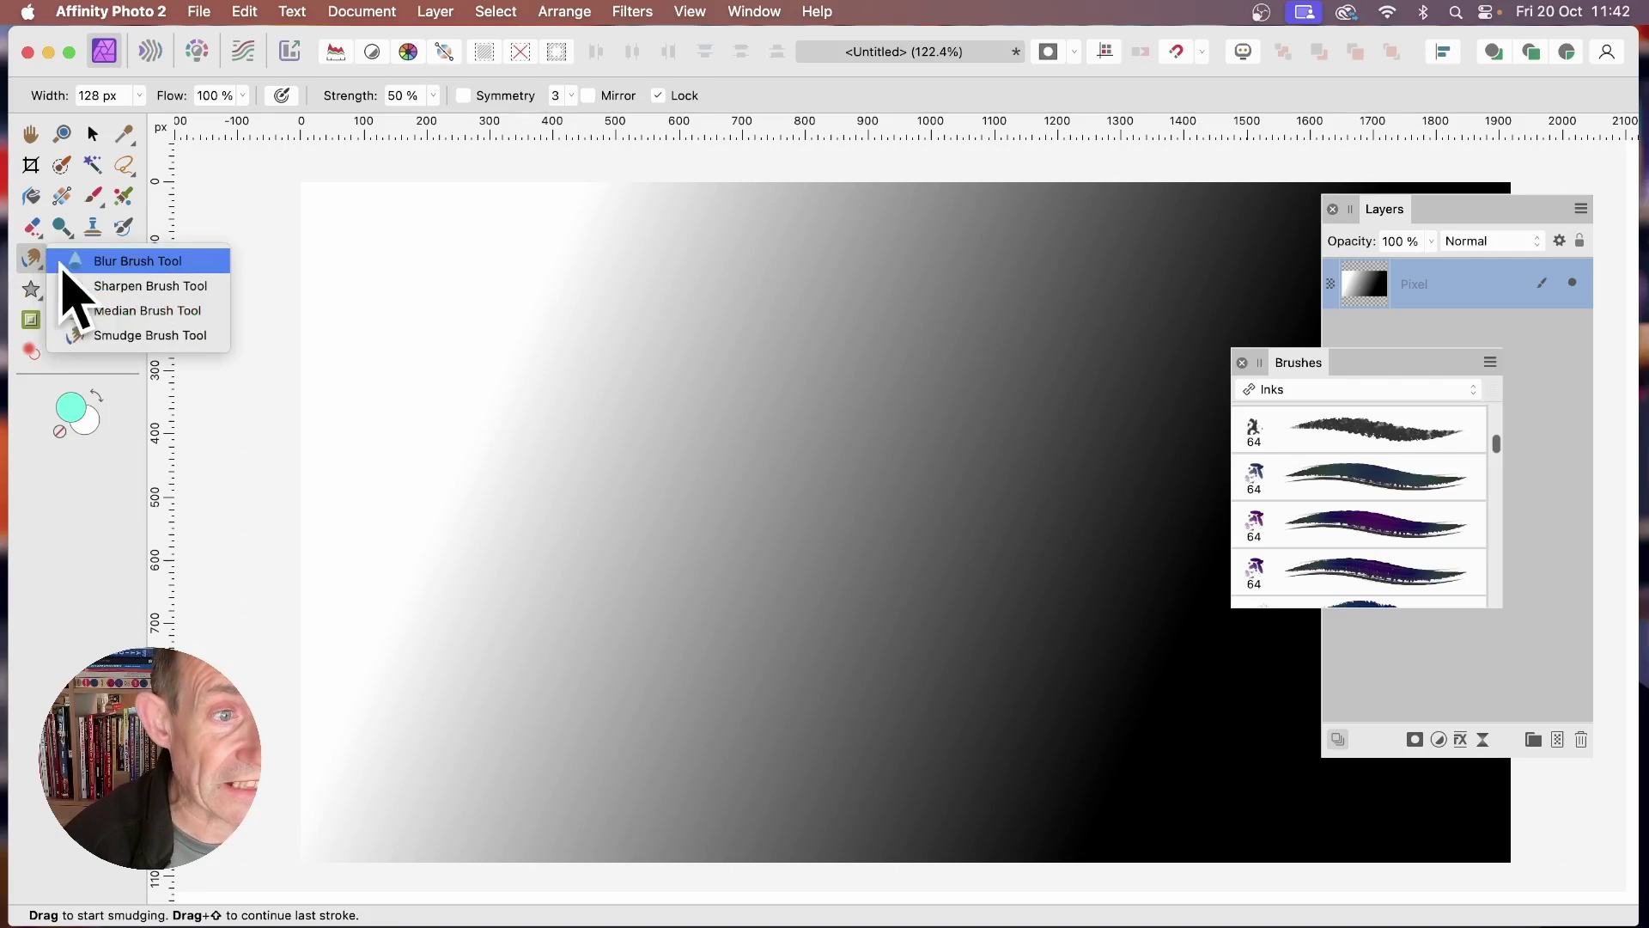
pyautogui.click(125, 335)
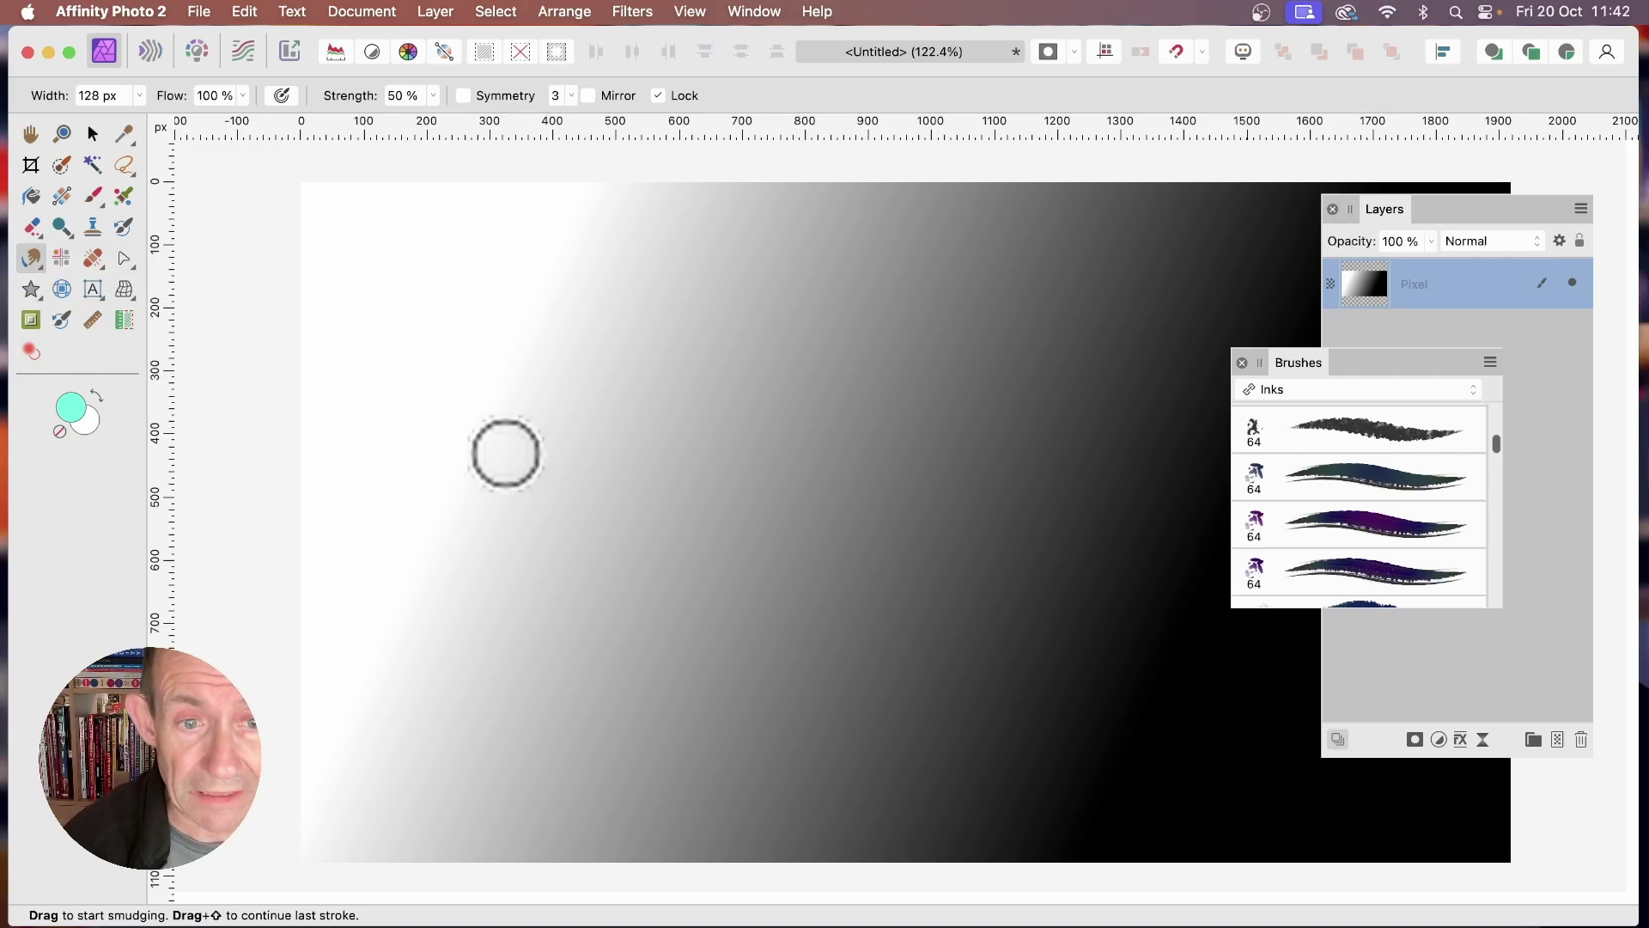
pyautogui.click(494, 444)
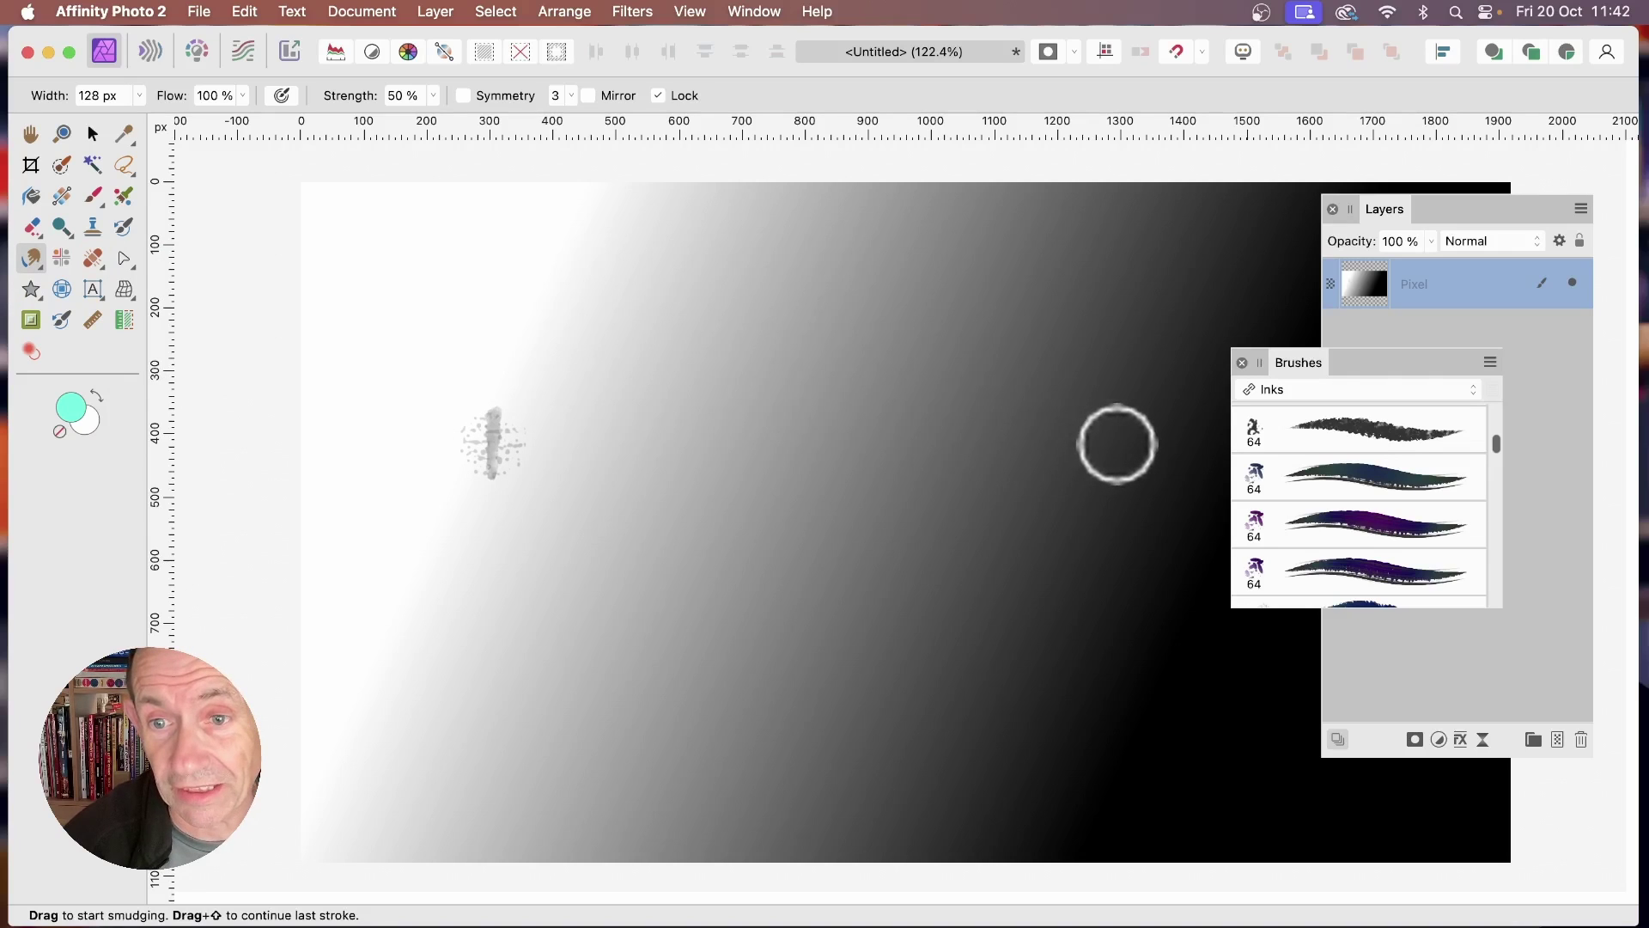
pyautogui.keyDown('shift'); pyautogui.click(1117, 444); pyautogui.keyUp('shift')
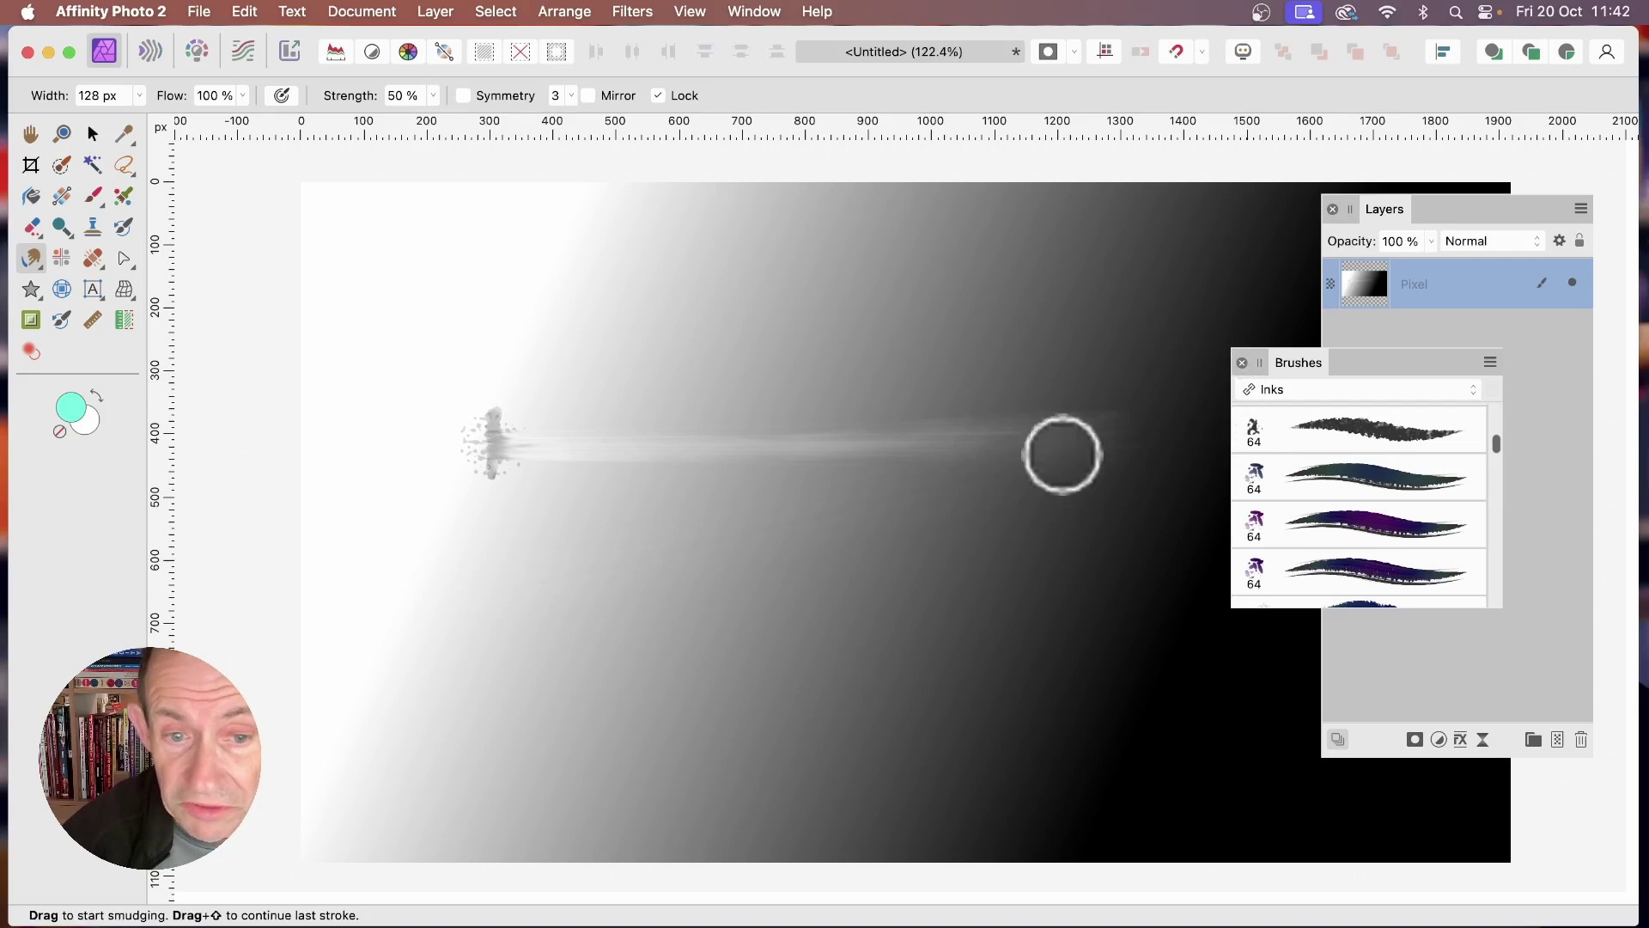
pyautogui.keyDown('shift'); pyautogui.click(1098, 598); pyautogui.keyUp('shift')
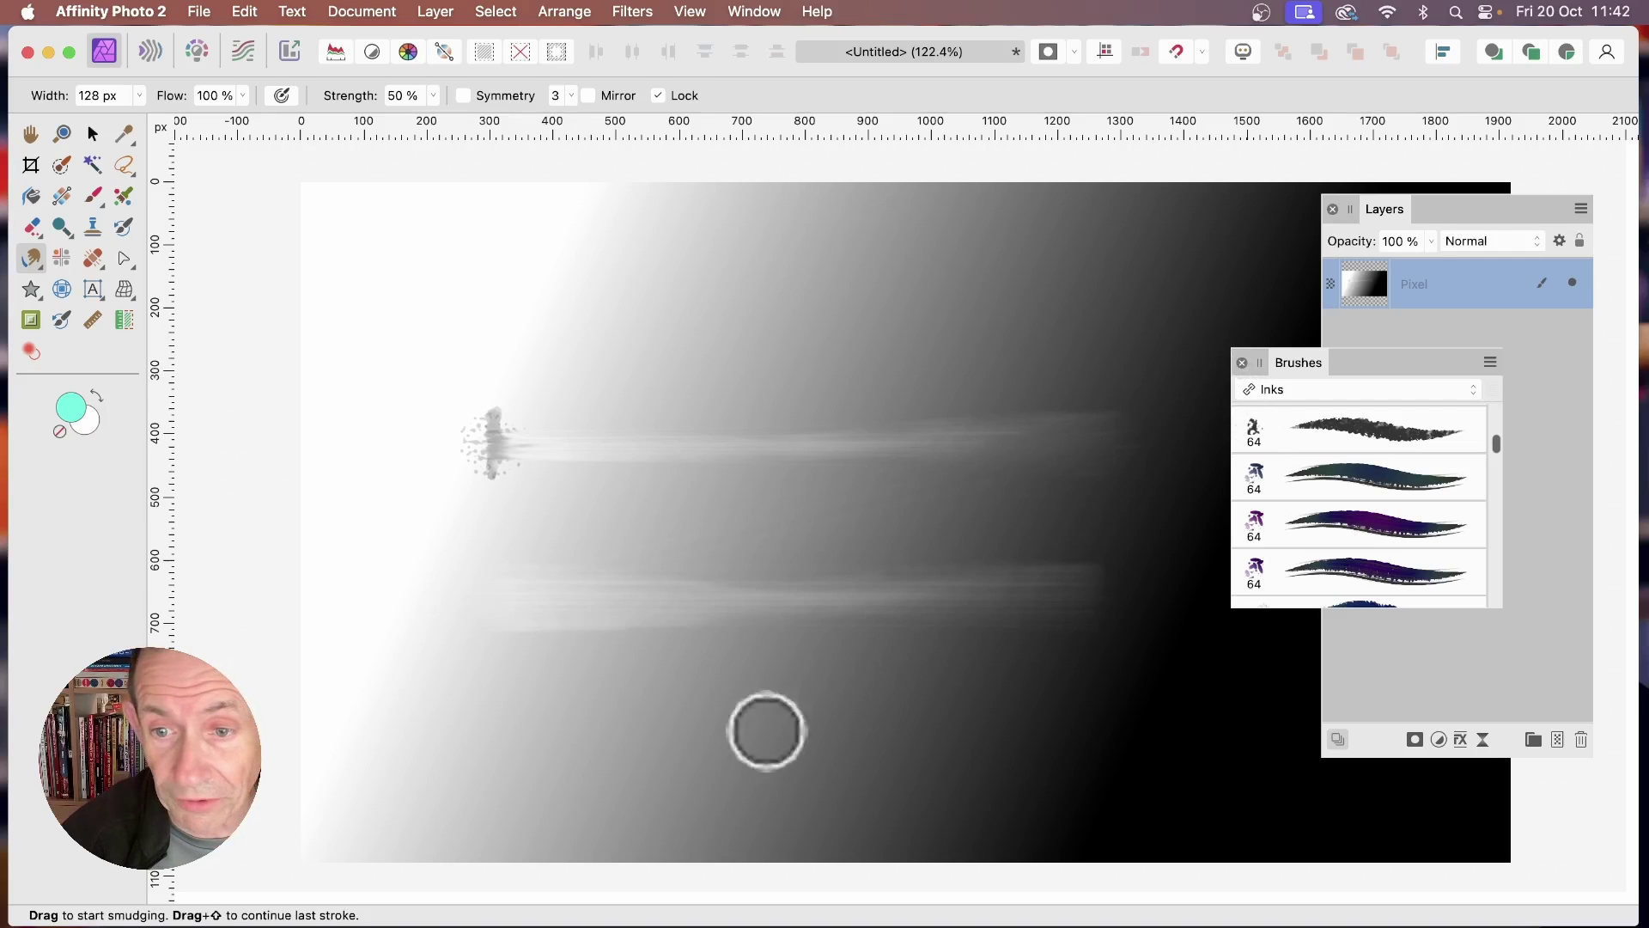
pyautogui.keyDown('shift'); pyautogui.click(1124, 716); pyautogui.keyUp('shift')
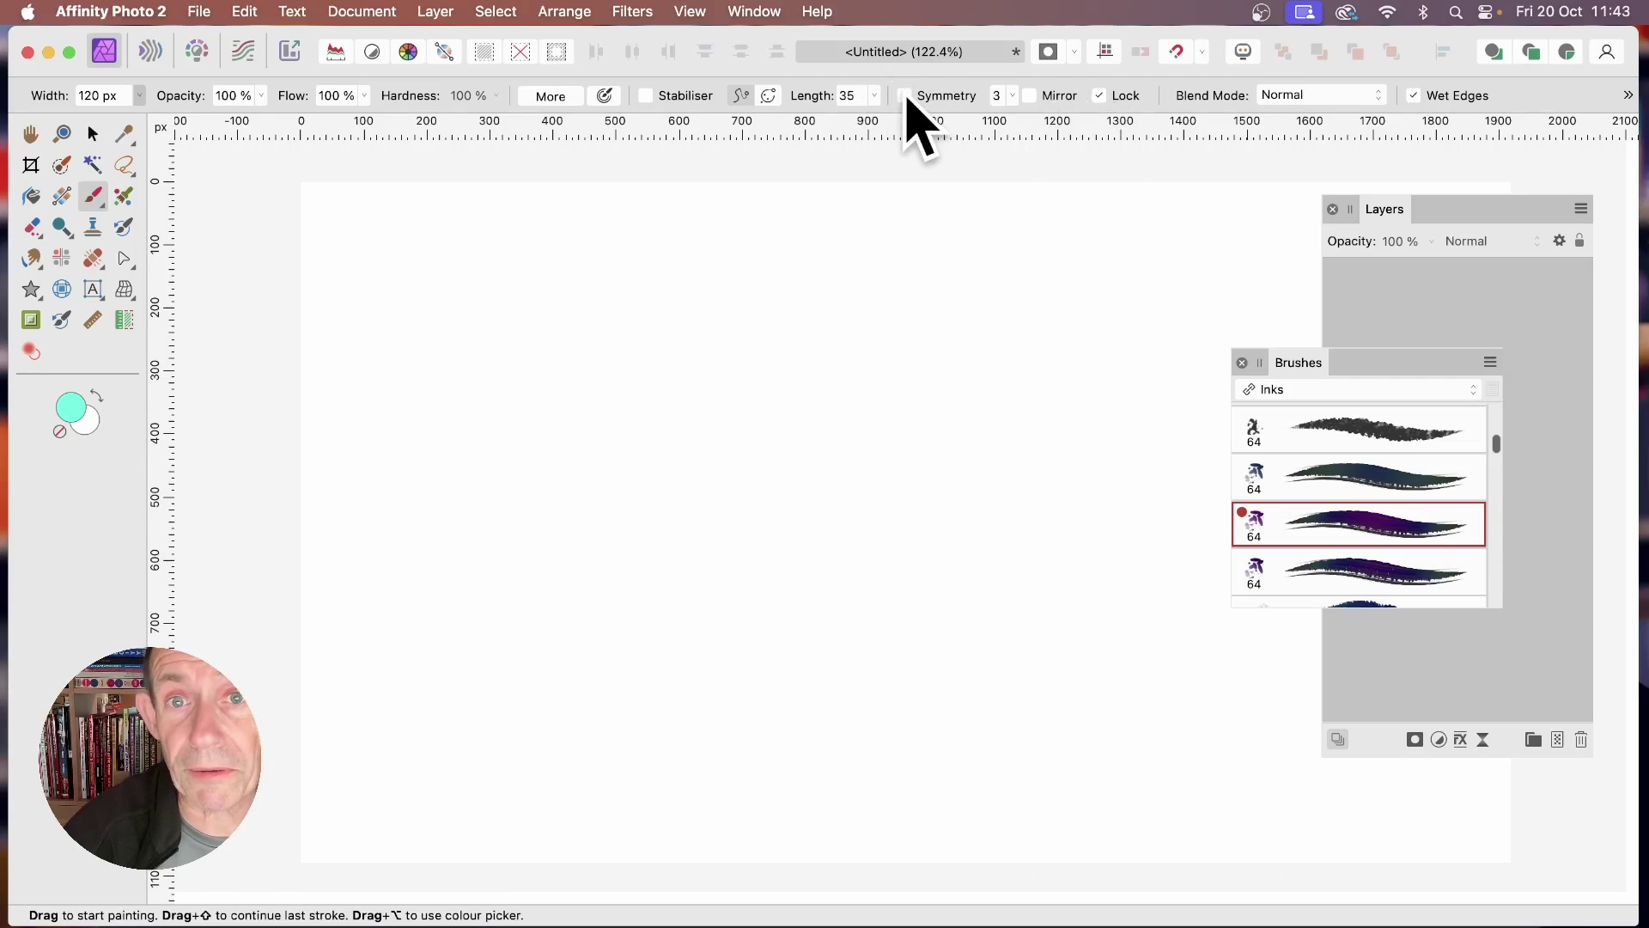
# Step: Enable Symmetry 3 and paint green arms from a central orange dab, tipped with magenta-red ink
pyautogui.click(904, 96)
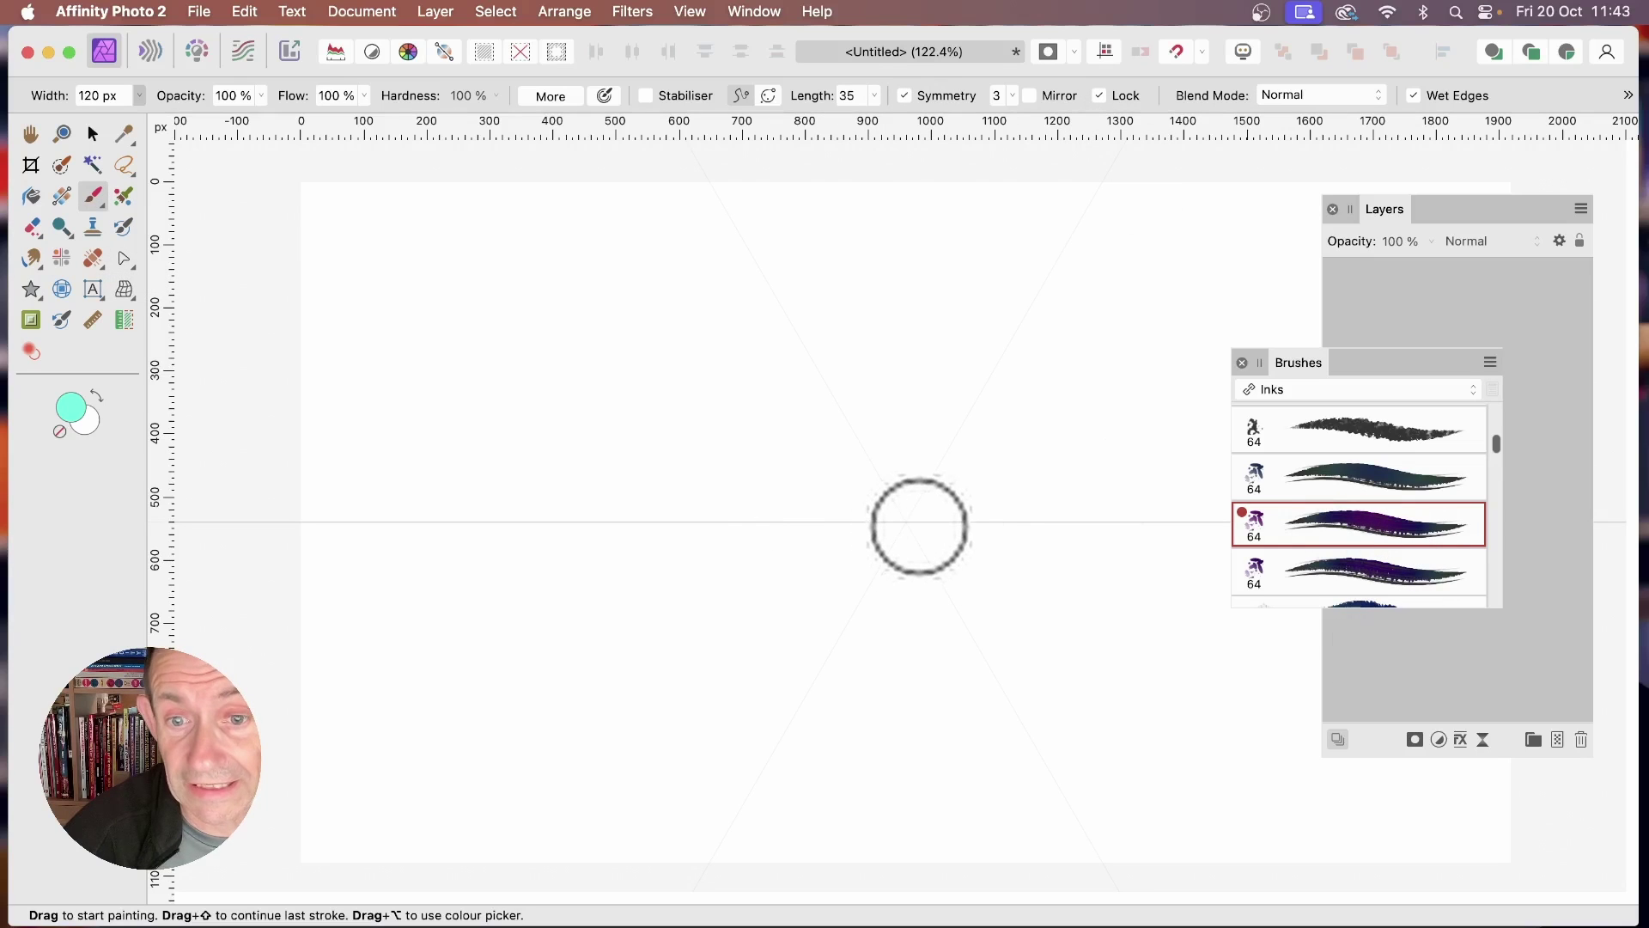
pyautogui.click(906, 522)
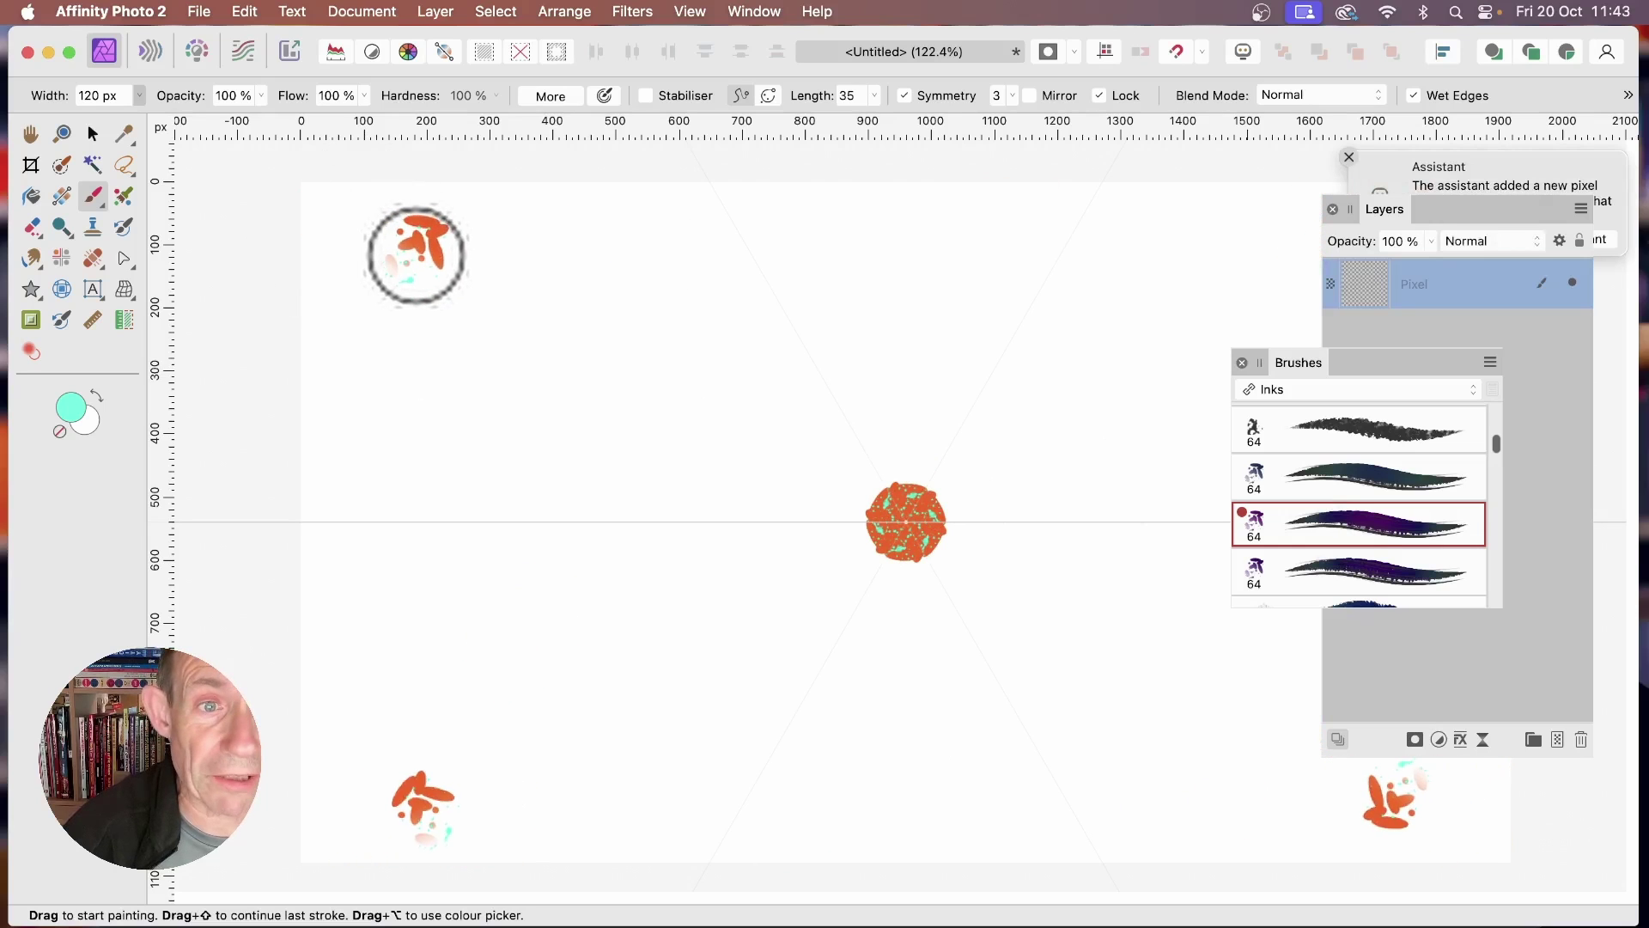
pyautogui.keyDown('shift'); pyautogui.click(425, 253); pyautogui.keyUp('shift')
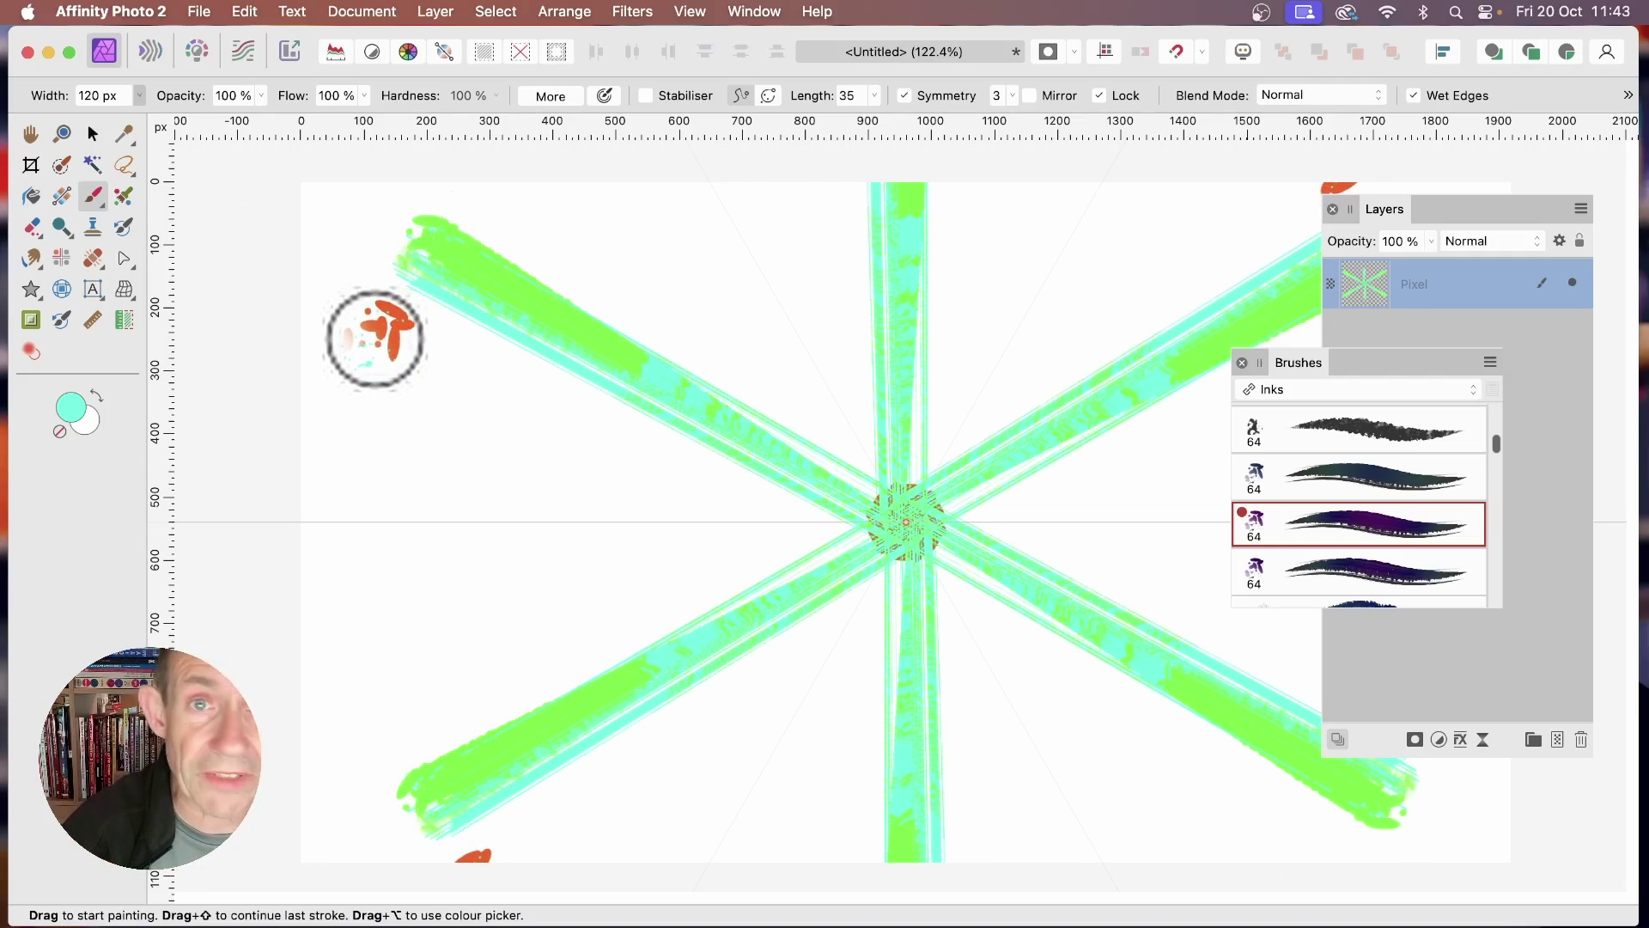
pyautogui.moveTo(423, 258)
pyautogui.mouseDown()
pyautogui.moveTo(377, 299)
pyautogui.moveTo(264, 301)
pyautogui.mouseUp()
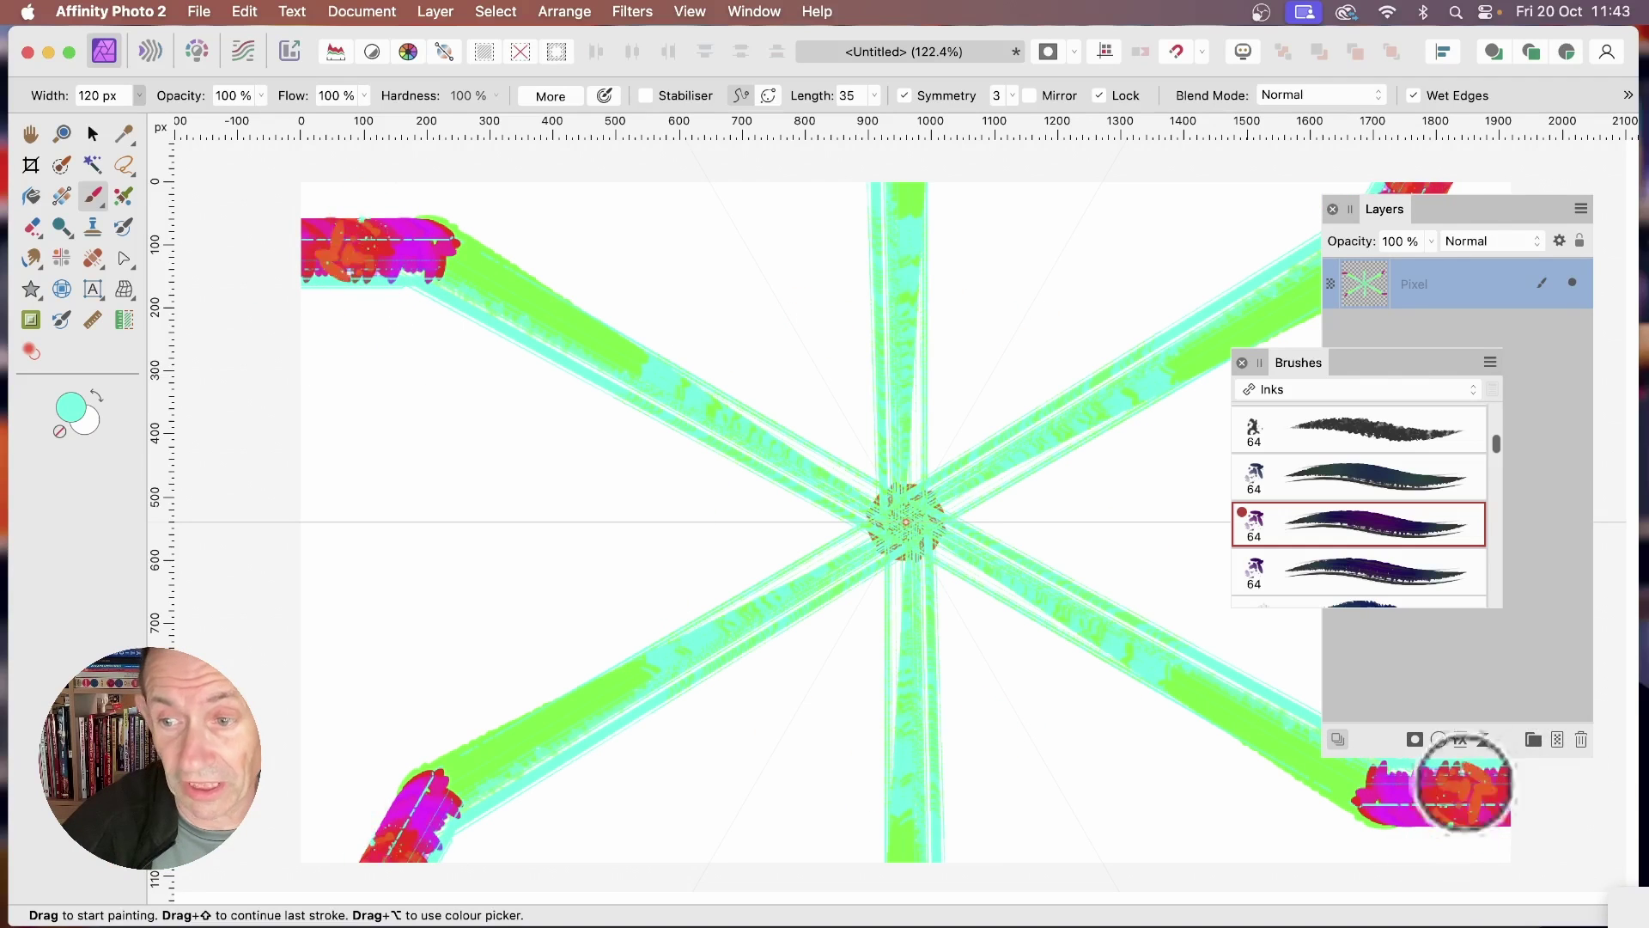
pyautogui.moveTo(1461, 780)
pyautogui.mouseDown()
pyautogui.moveTo(1418, 833)
pyautogui.moveTo(1344, 776)
pyautogui.mouseUp()
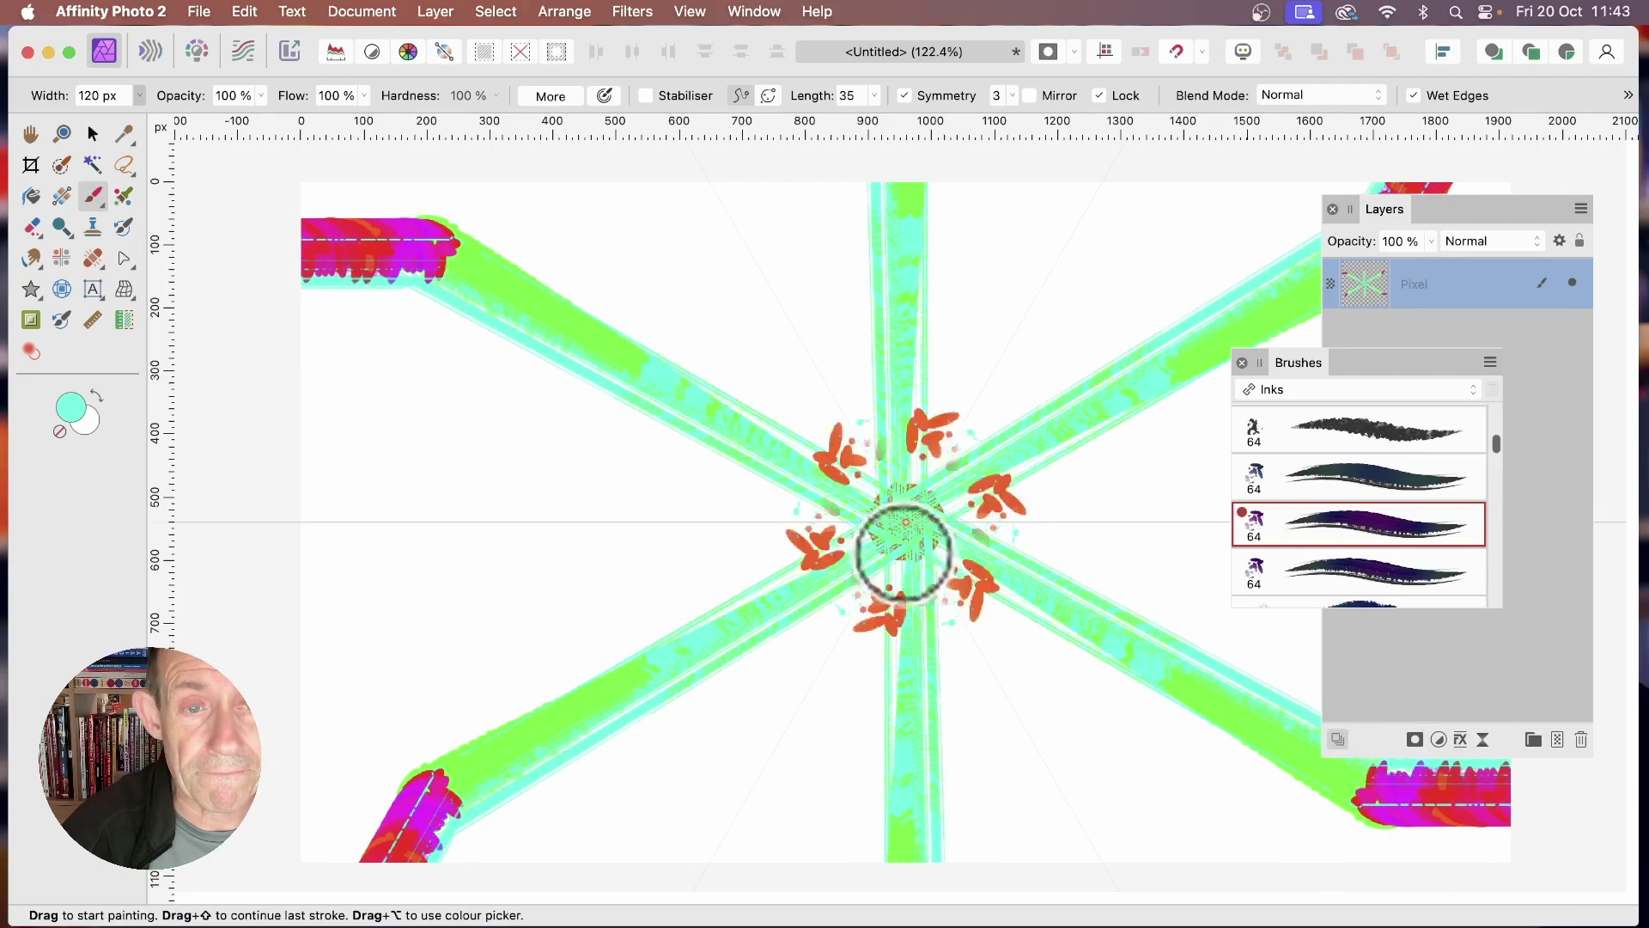
# Step: Shrink the brush to 49 px and try straight magenta arm strokes, then undo them
pyautogui.press('[')
pyautogui.press('[')
pyautogui.press('[')
pyautogui.press('[')
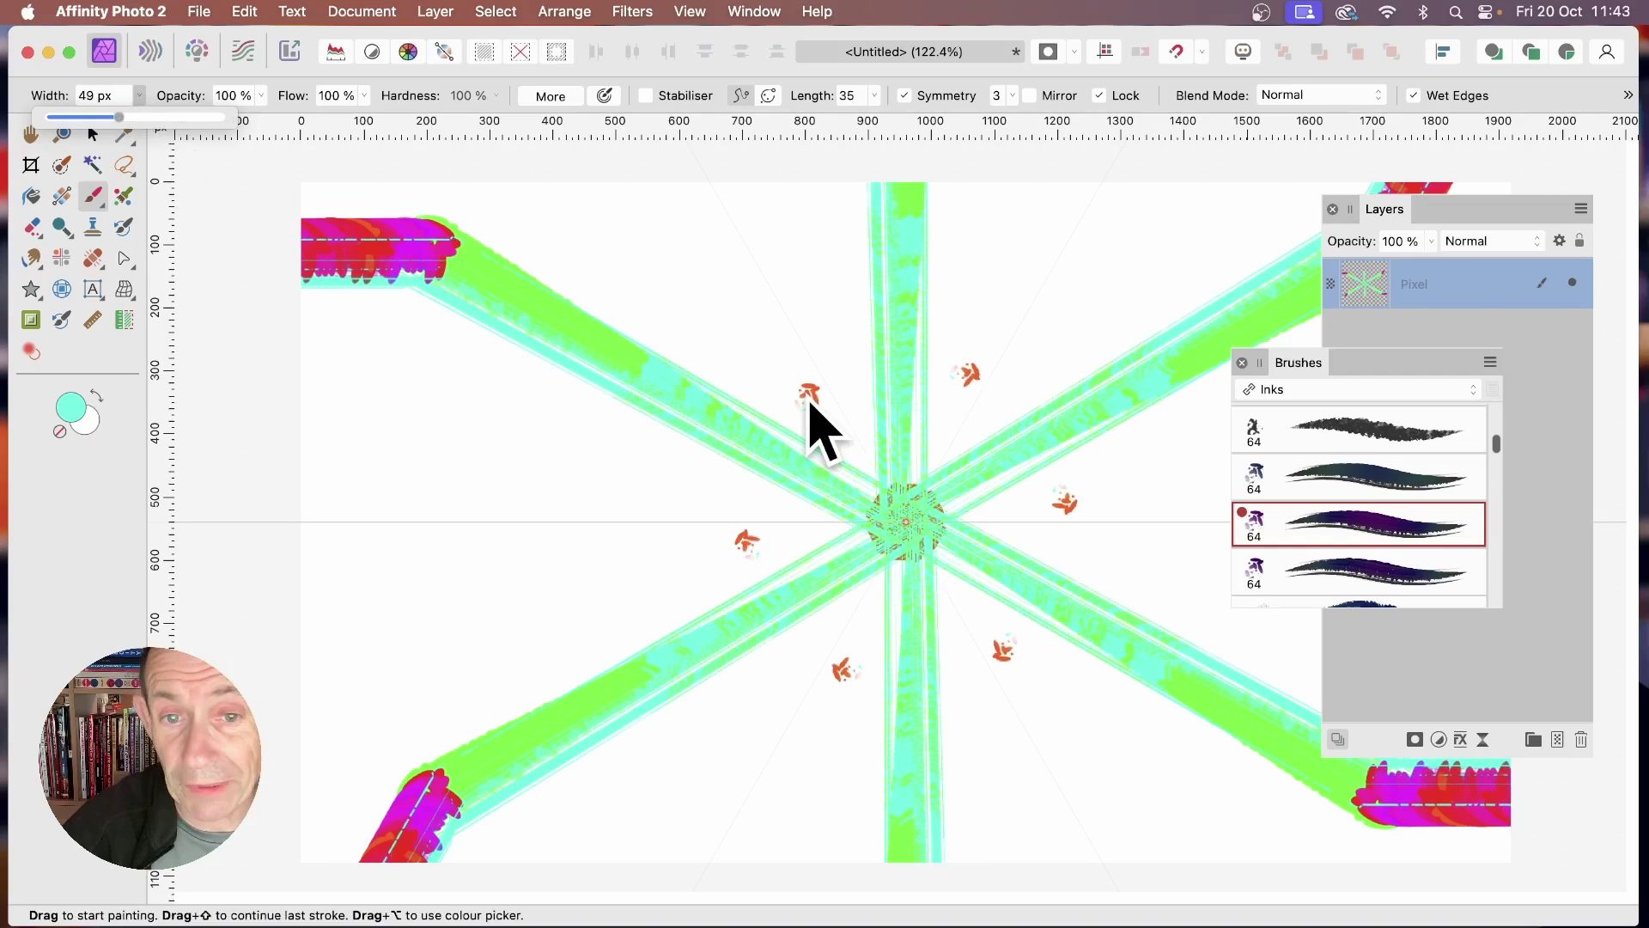
pyautogui.keyDown('shift'); pyautogui.click(812, 401); pyautogui.keyUp('shift')
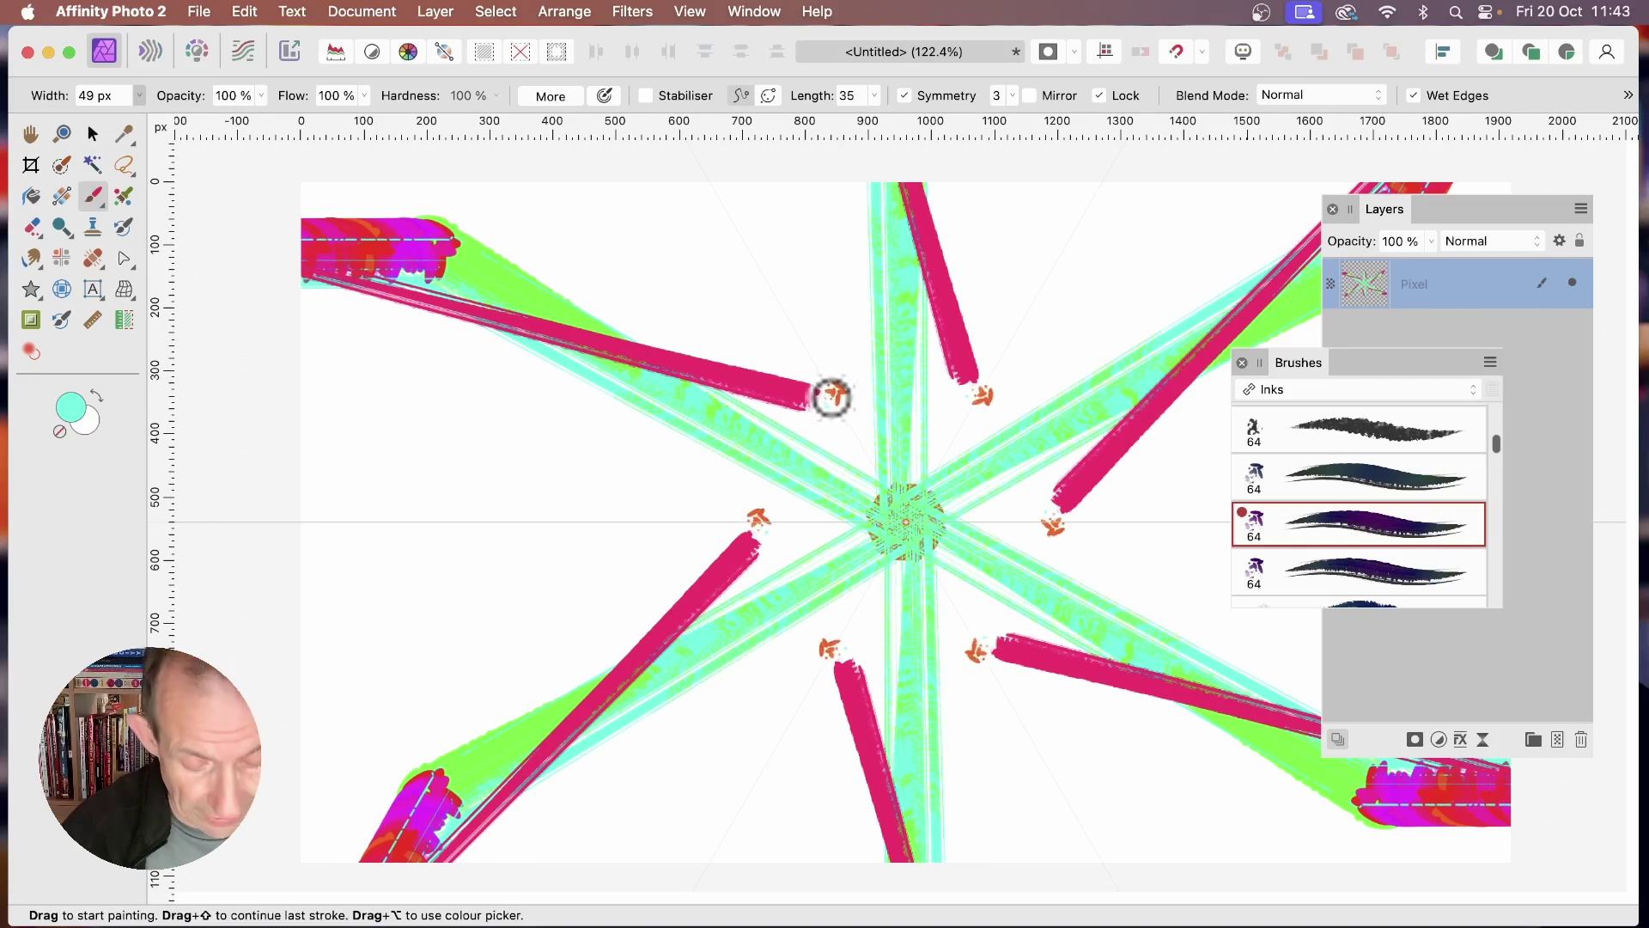
pyautogui.press('super+z')
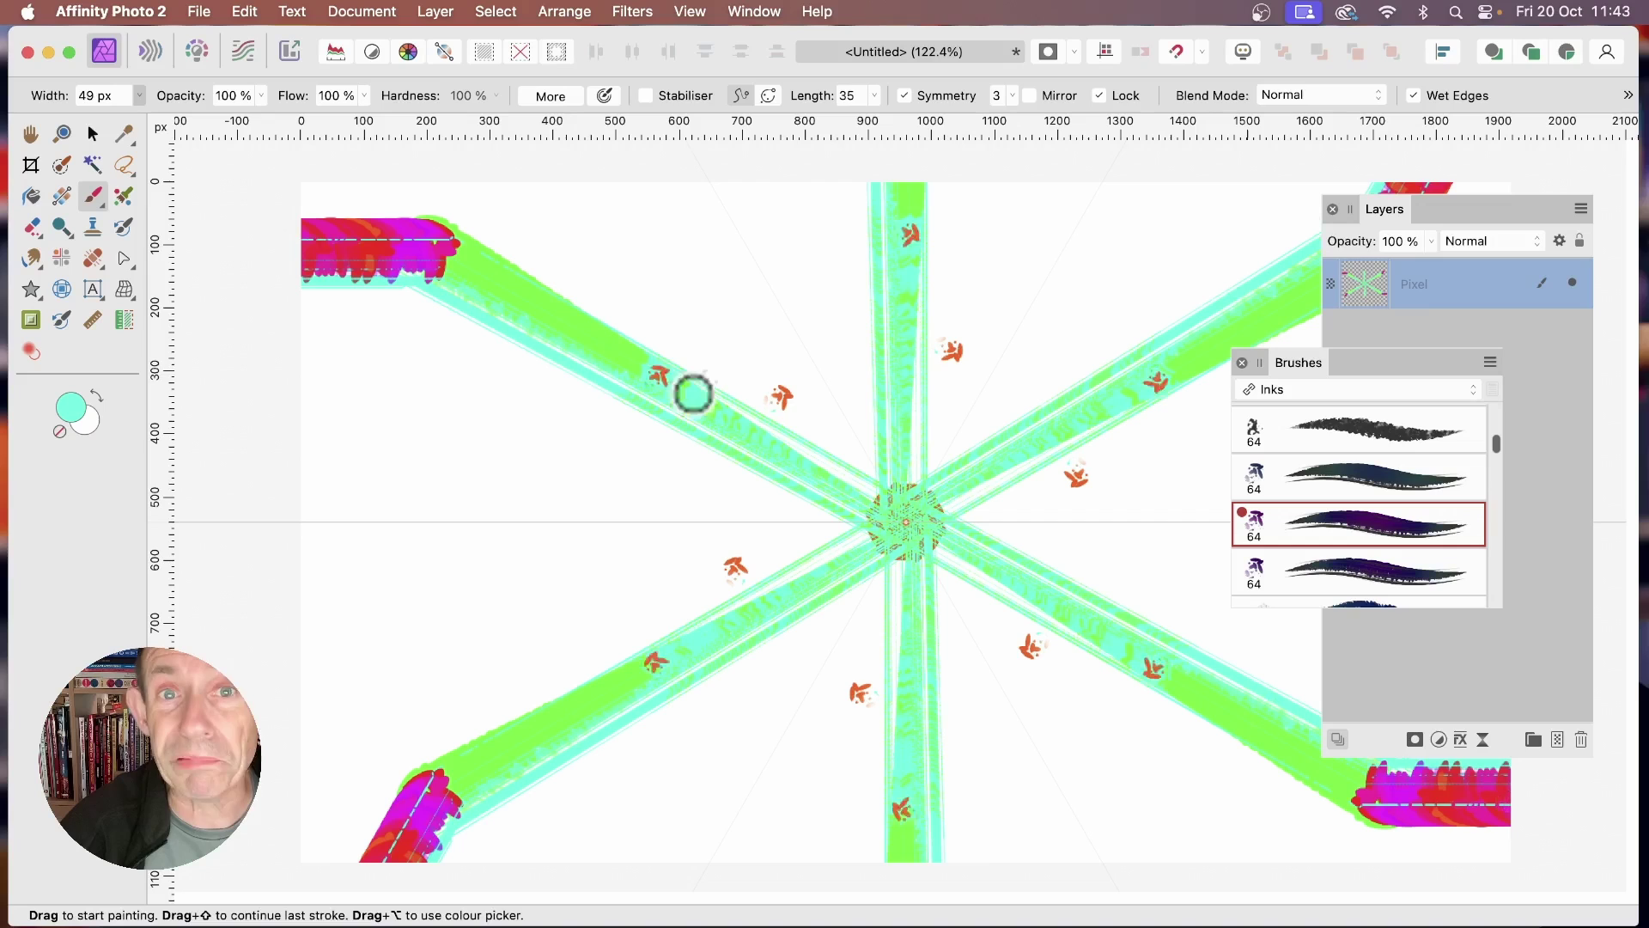
# Step: Add straight symmetric green branch strokes joined onto the arms on the left
pyautogui.keyDown('shift'); pyautogui.click(452, 389); pyautogui.keyUp('shift')
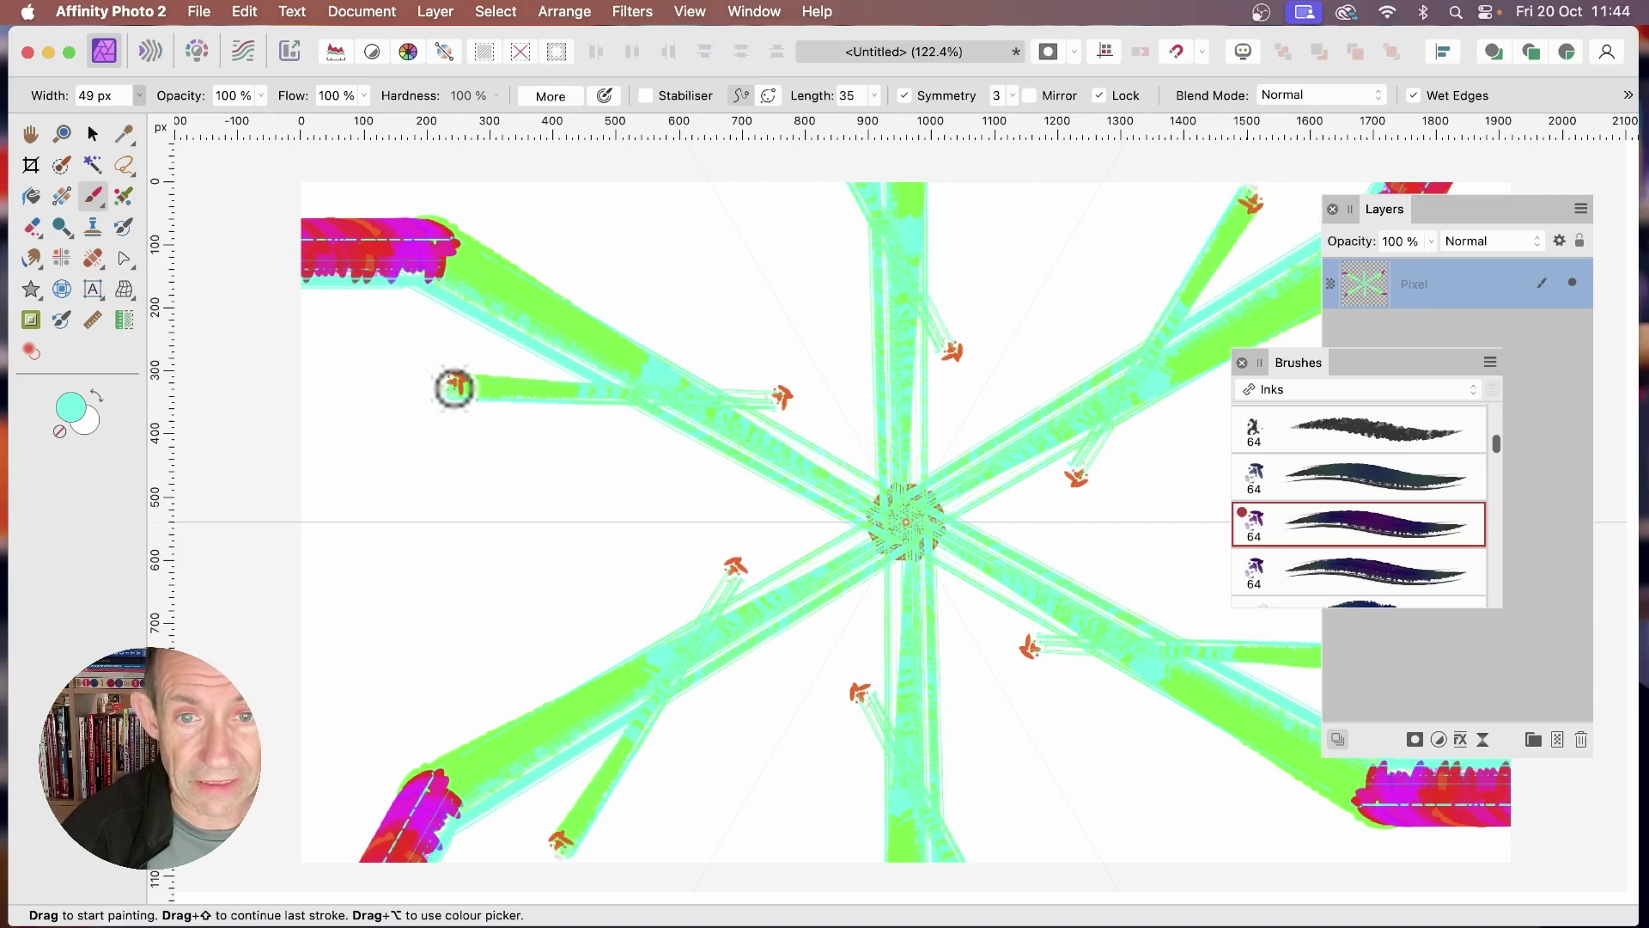
pyautogui.keyDown('shift'); pyautogui.click(453, 474); pyautogui.keyUp('shift')
pyautogui.keyDown('shift'); pyautogui.click(643, 463); pyautogui.keyUp('shift')
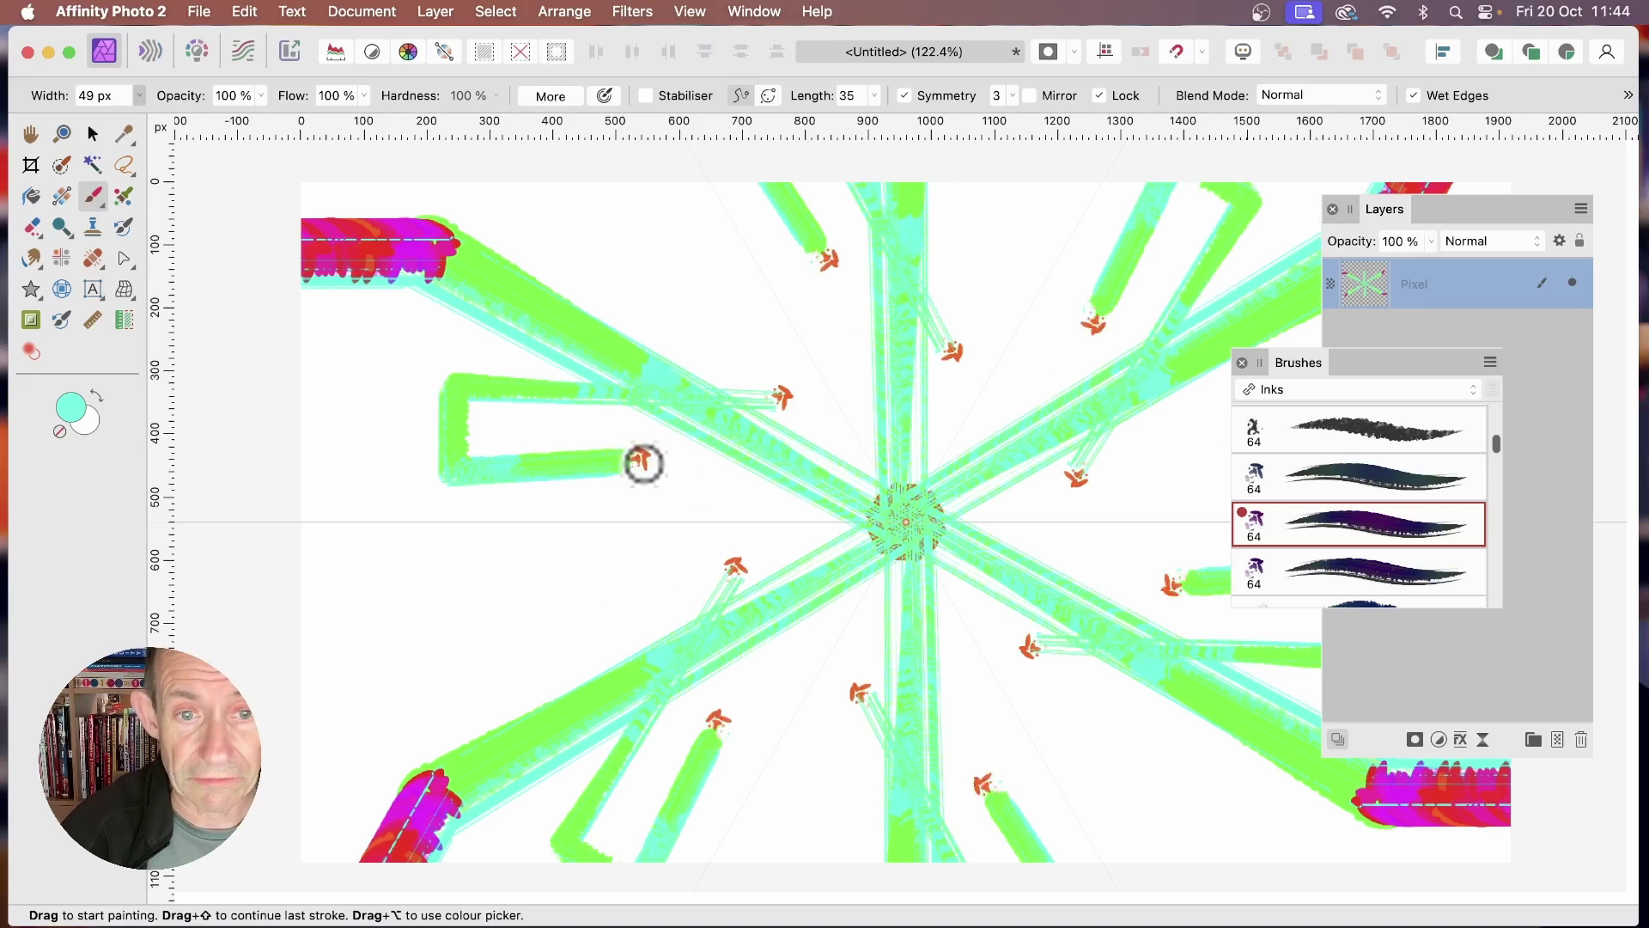
pyautogui.keyDown('shift'); pyautogui.click(404, 342); pyautogui.keyUp('shift')
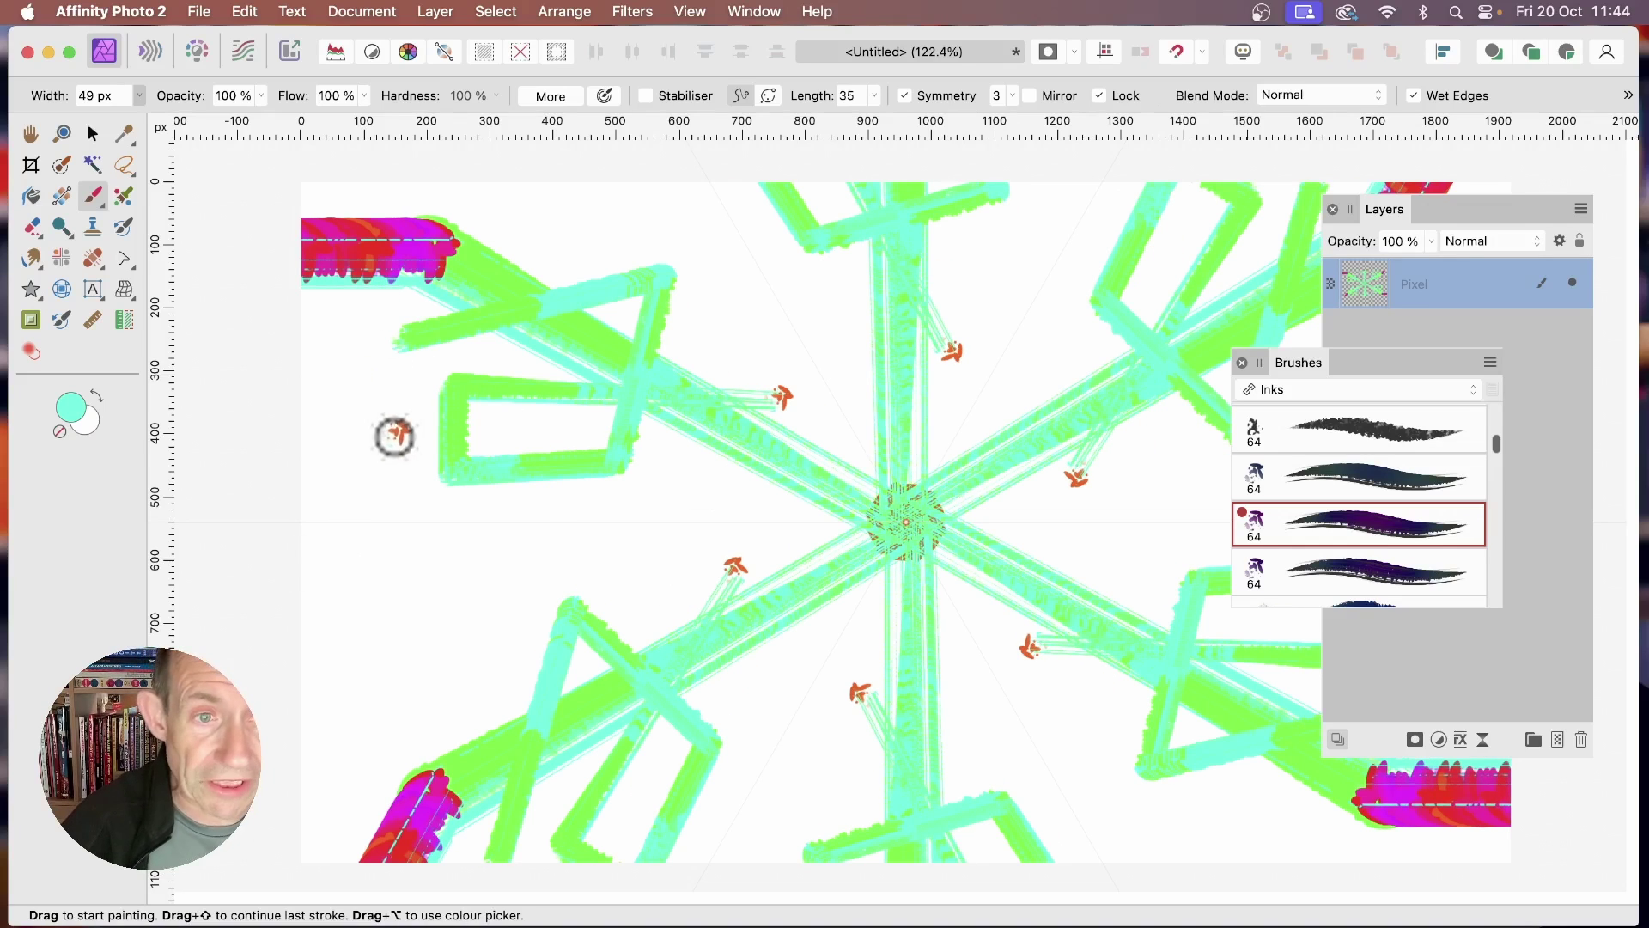
pyautogui.moveTo(375, 478); pyautogui.dragTo(398, 340)
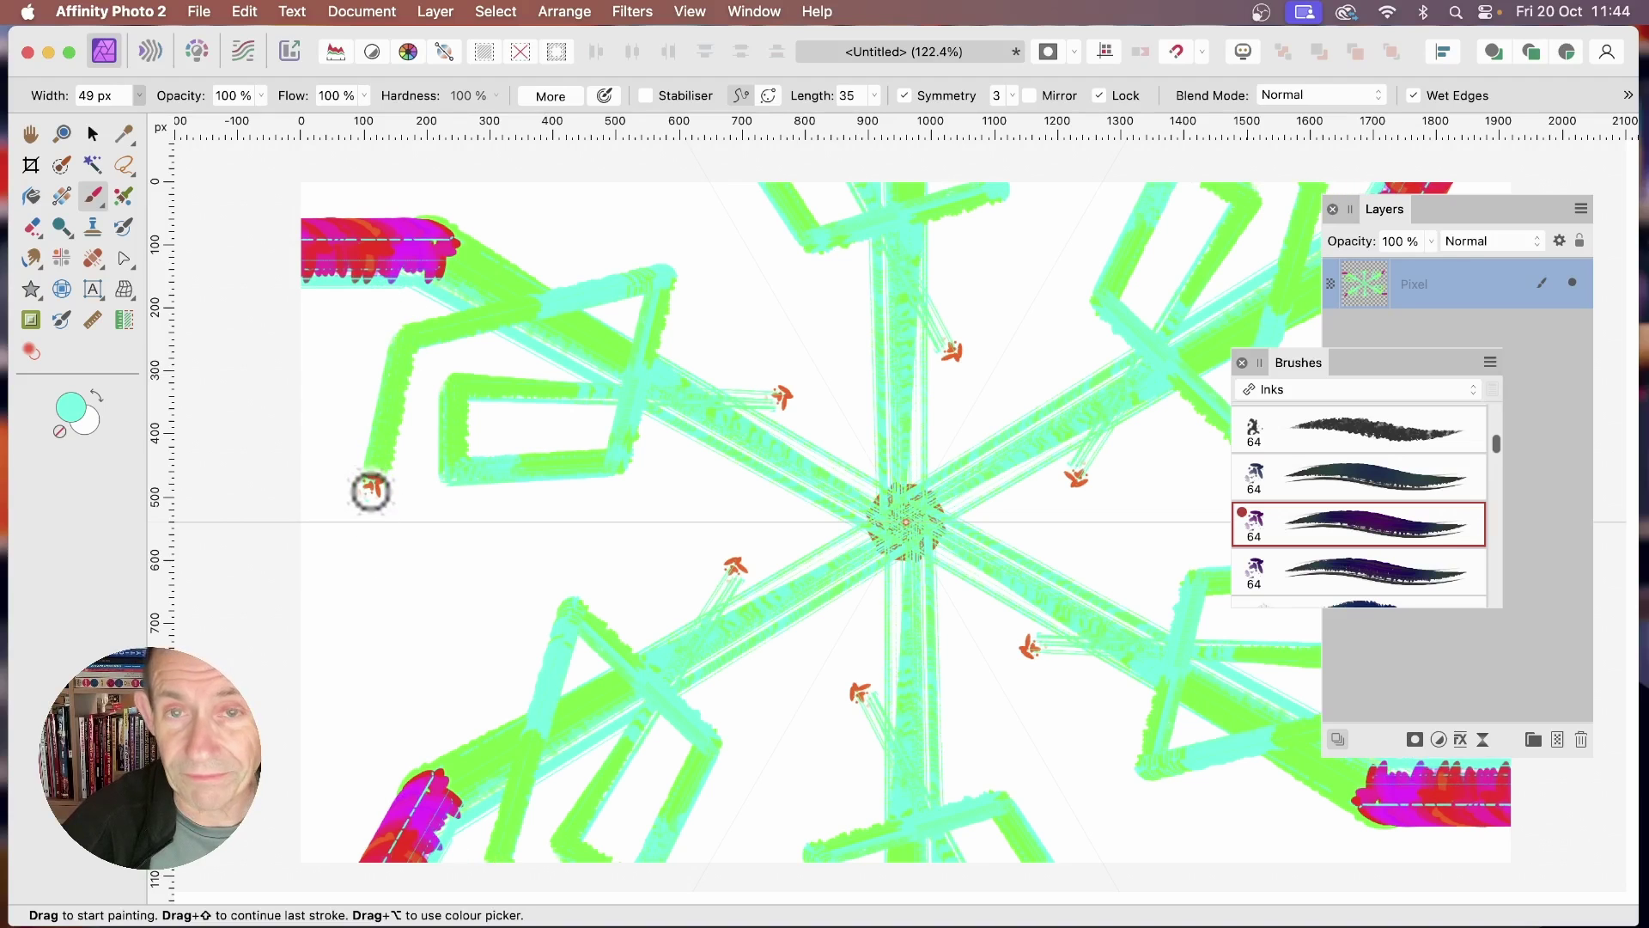
# Step: Set Symmetry to 7 and switch to the Dry Media brush category
pyautogui.click(1013, 96)
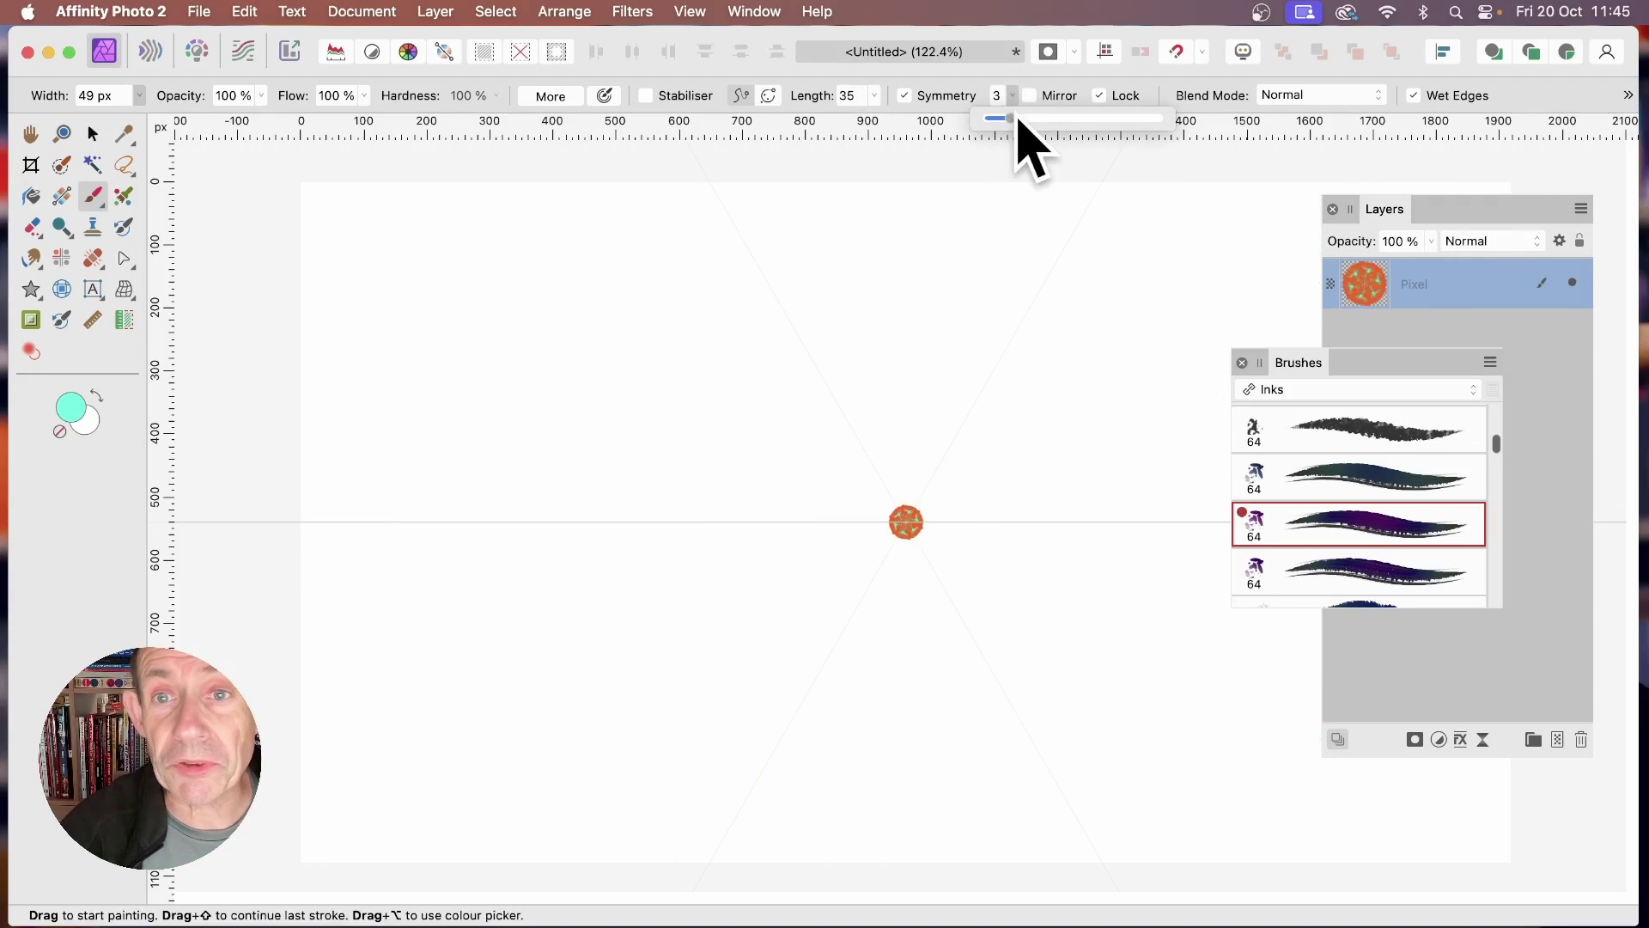
pyautogui.click(1473, 389)
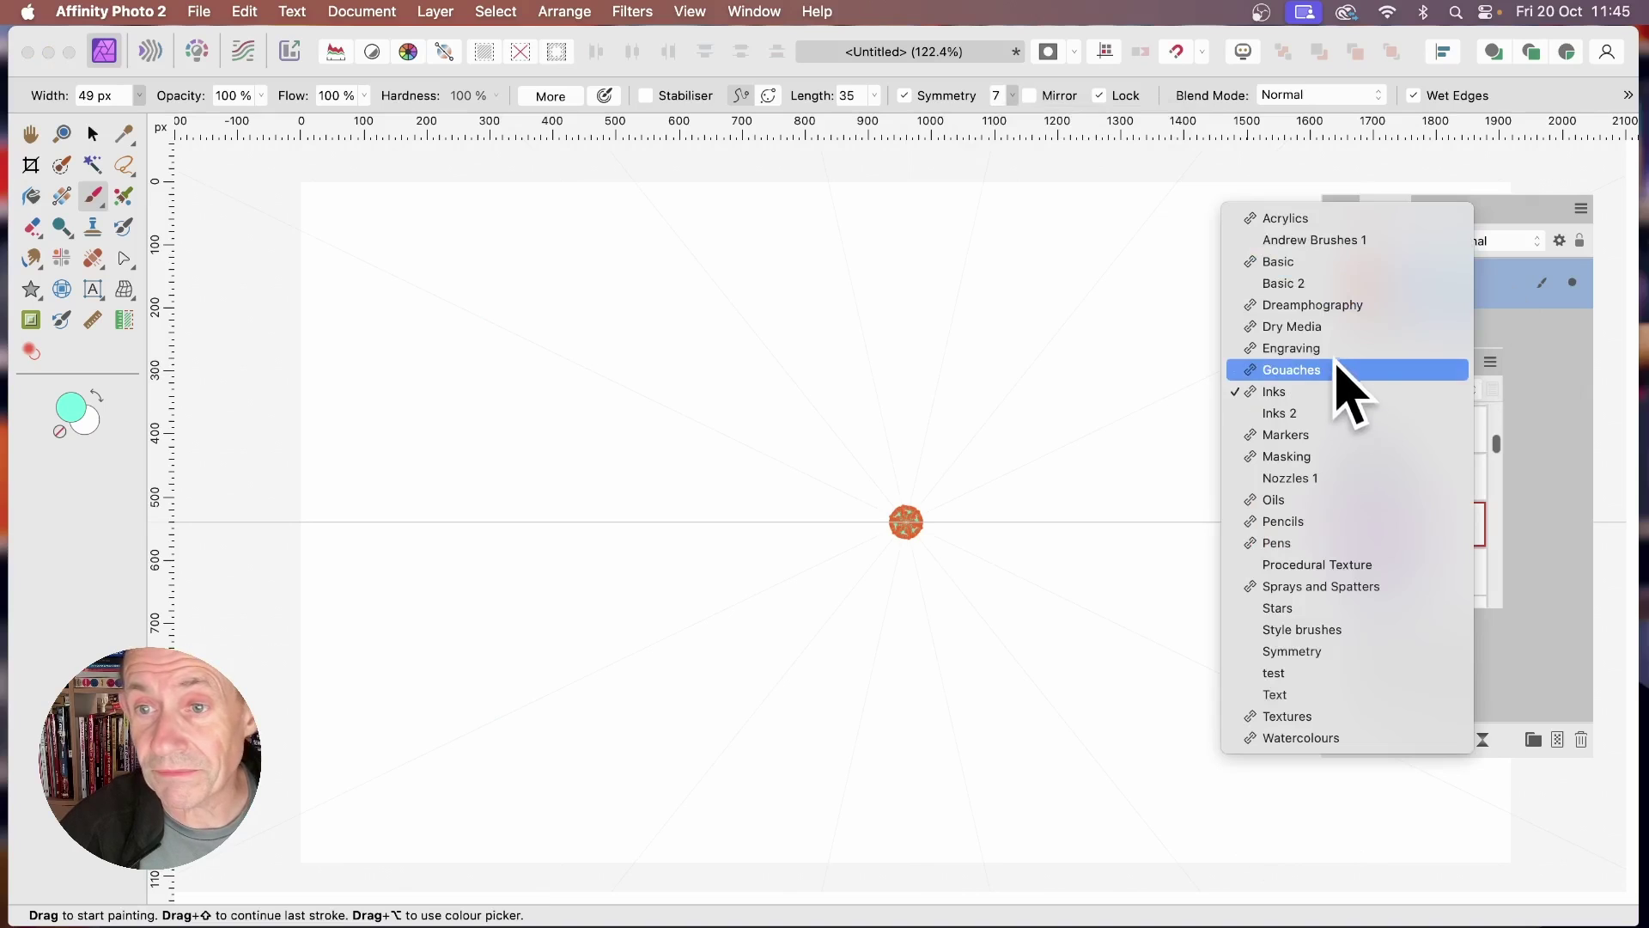
pyautogui.click(1325, 324)
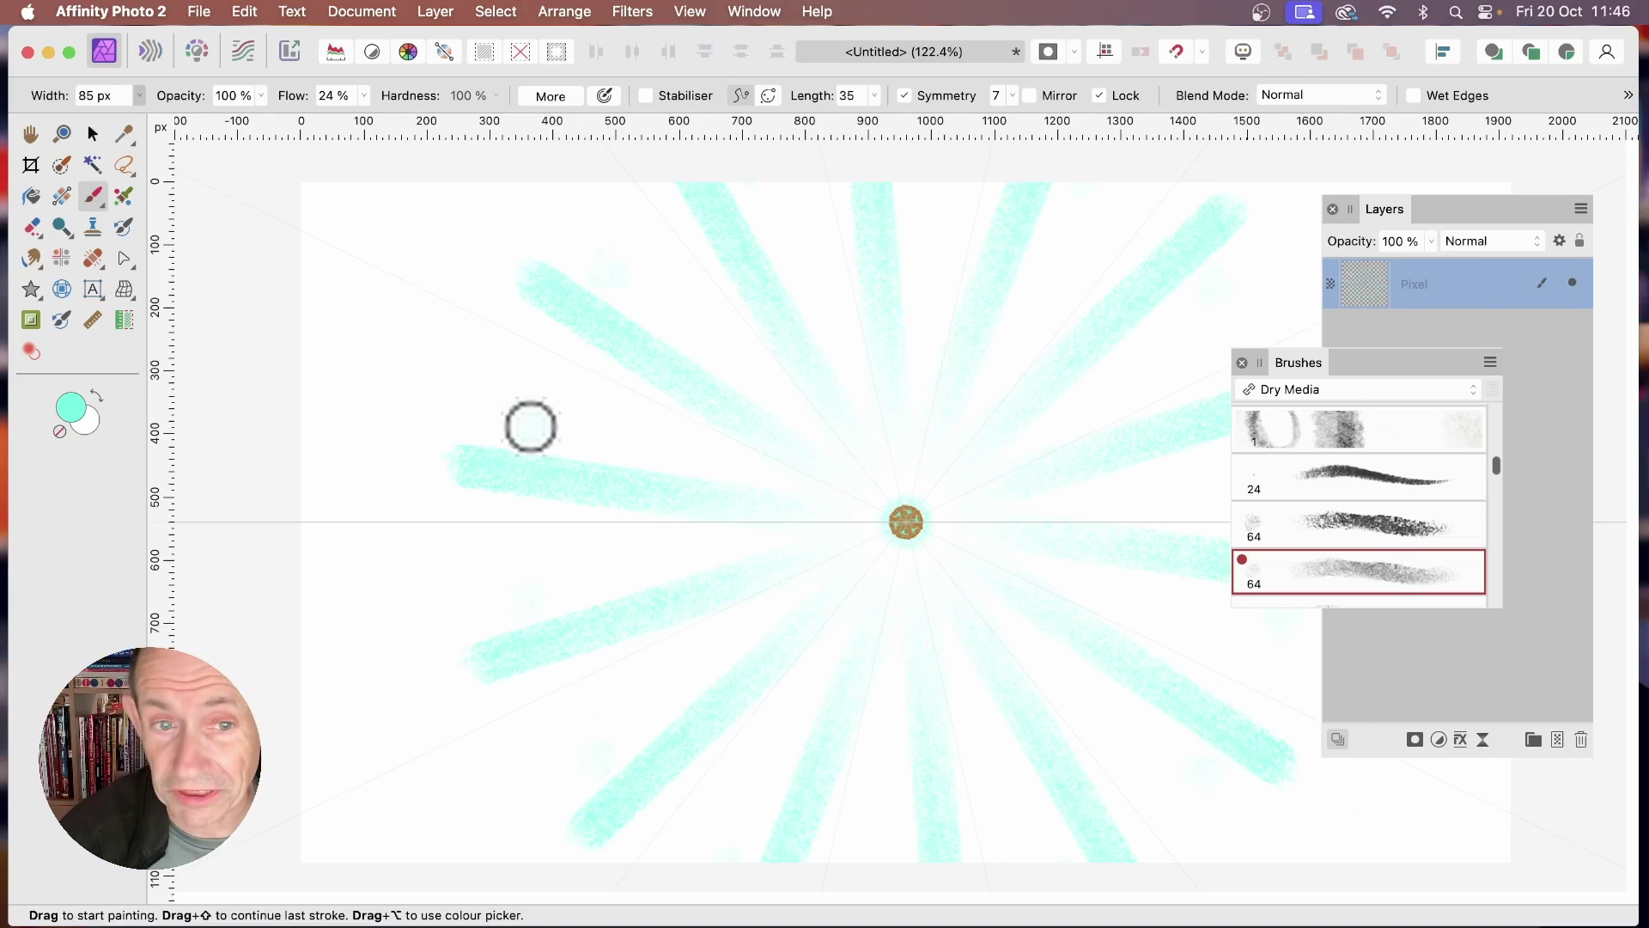
# Step: Add hooked, connected cyan segments onto the ray ends
pyautogui.keyDown('shift'); pyautogui.click(484, 378); pyautogui.keyUp('shift')
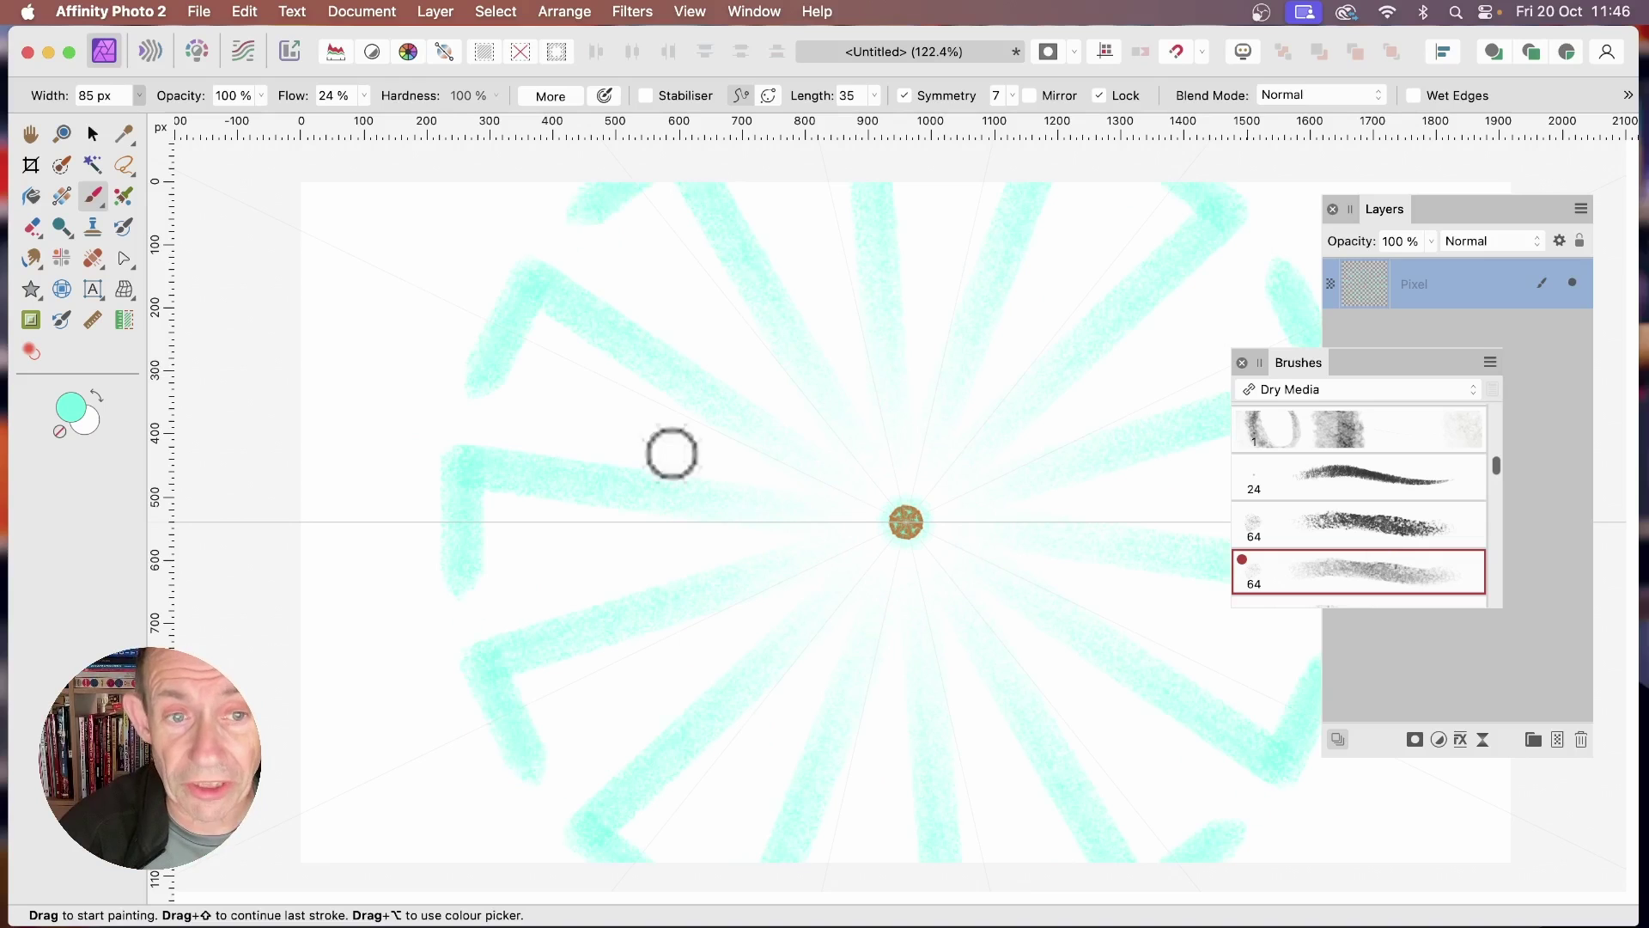
pyautogui.keyDown('shift'); pyautogui.click(590, 404); pyautogui.keyUp('shift')
pyautogui.keyDown('shift'); pyautogui.click(405, 259); pyautogui.keyUp('shift')
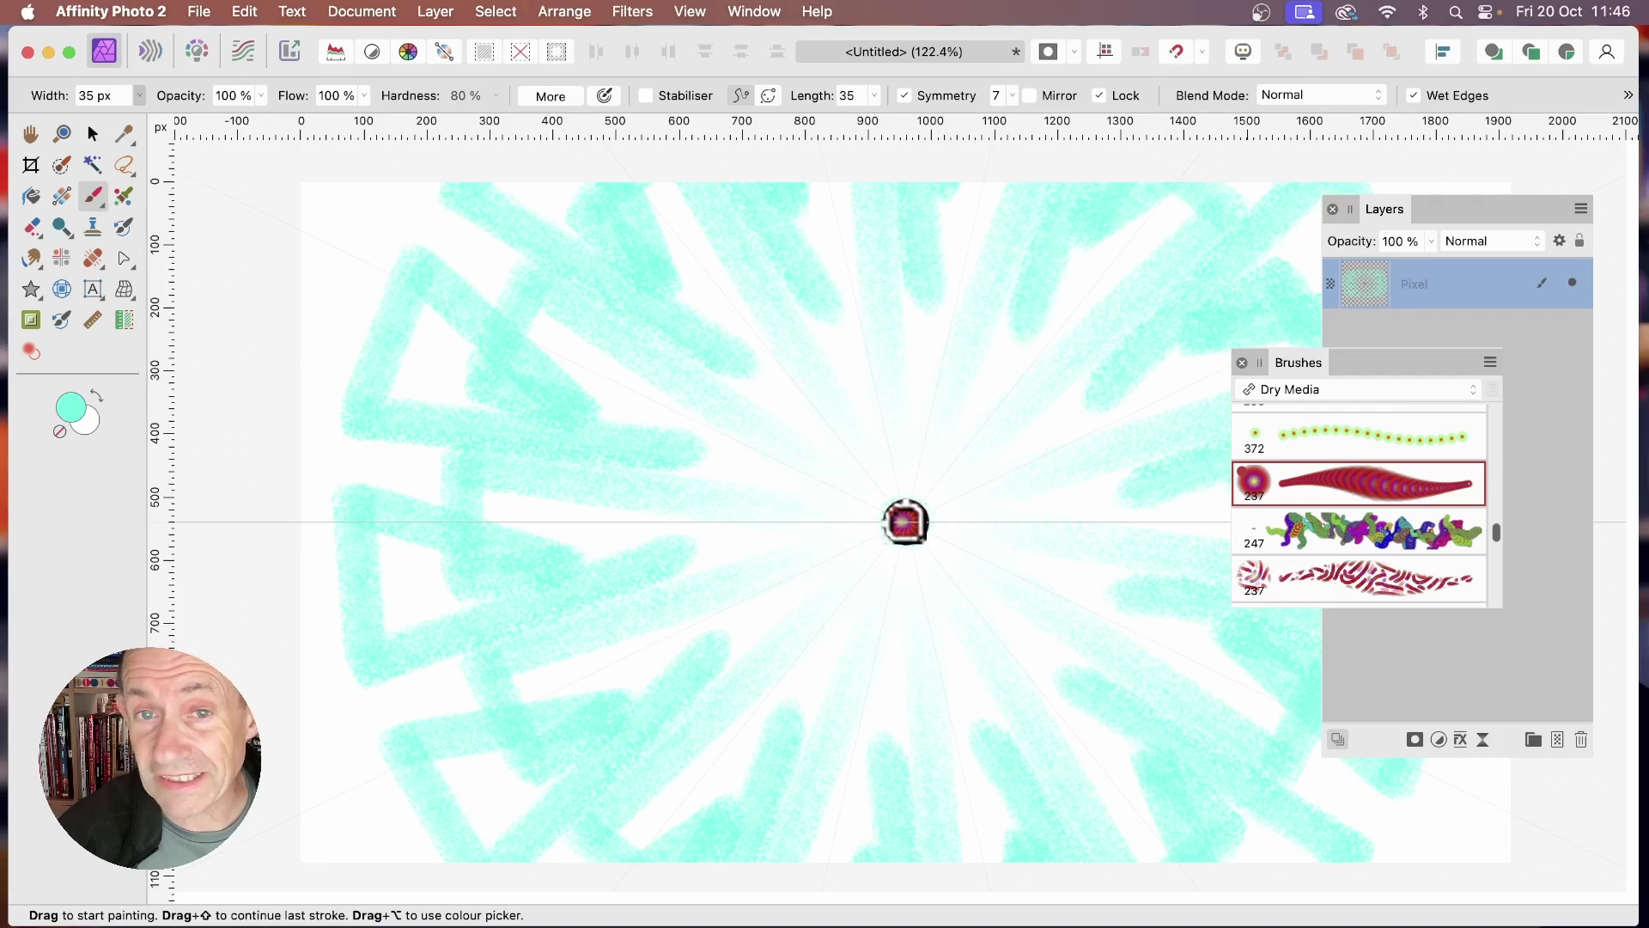
# Step: Paint red spokes from the centre and place rings of red dots, undoing the unwanted ones
pyautogui.moveTo(906, 521)
pyautogui.mouseDown()
pyautogui.moveTo(831, 336)
pyautogui.moveTo(856, 439)
pyautogui.moveTo(638, 374)
pyautogui.moveTo(582, 411)
pyautogui.moveTo(604, 396)
pyautogui.moveTo(571, 403)
pyautogui.mouseUp()
pyautogui.click(799, 372)
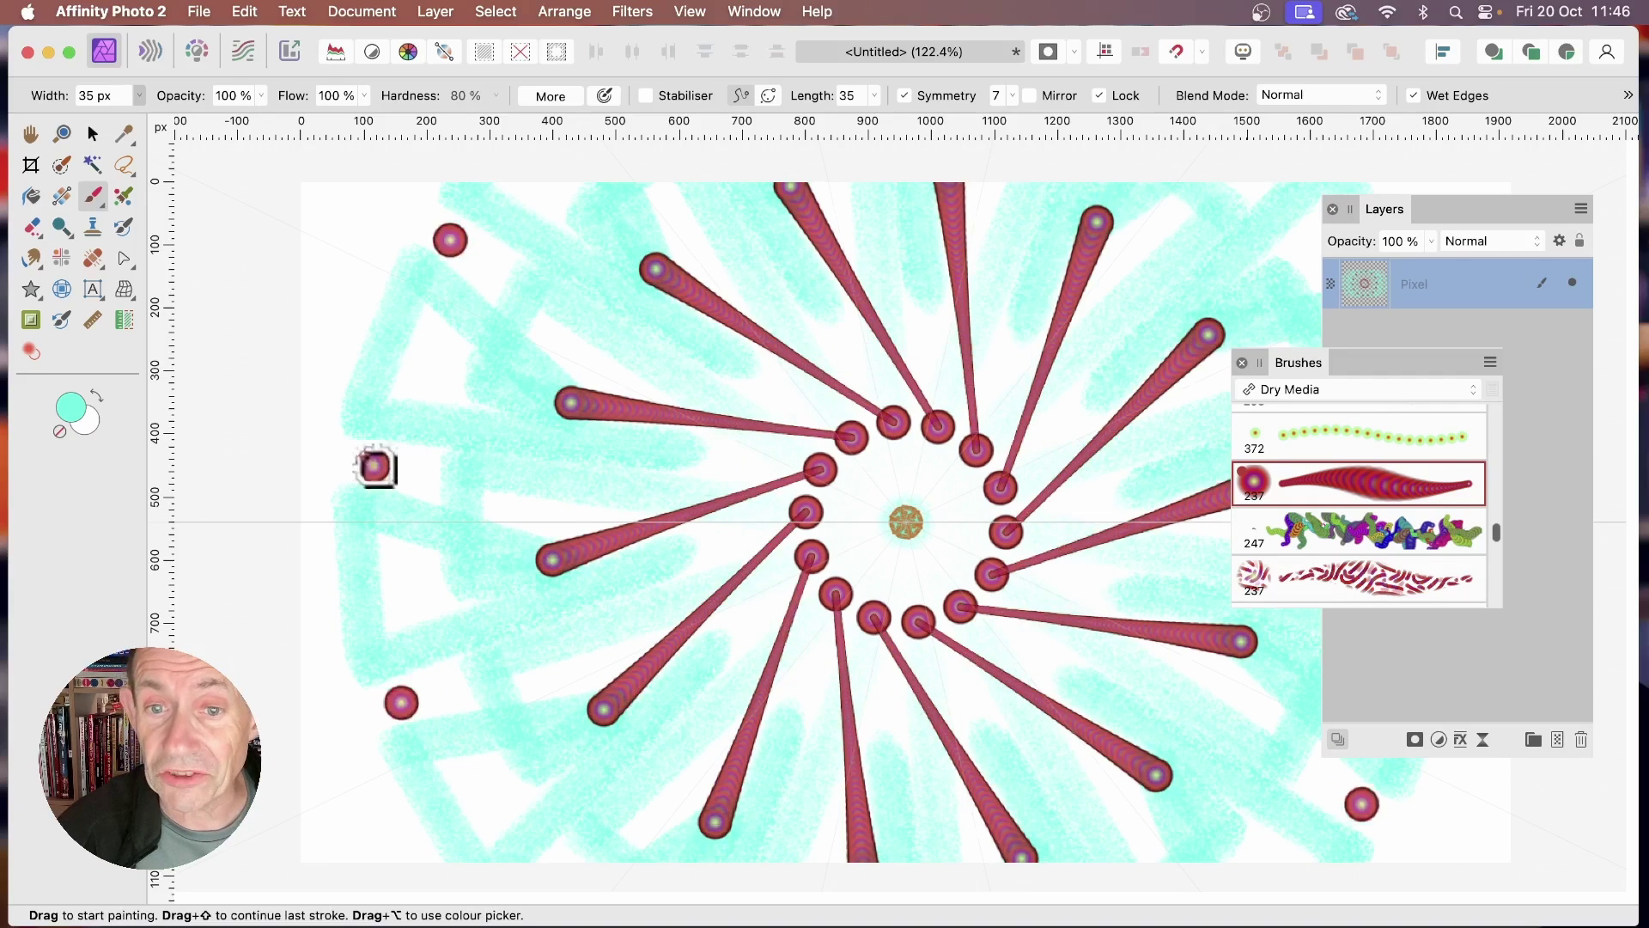
pyautogui.click(1088, 531)
pyautogui.press('super+z')
pyautogui.press('super+z')
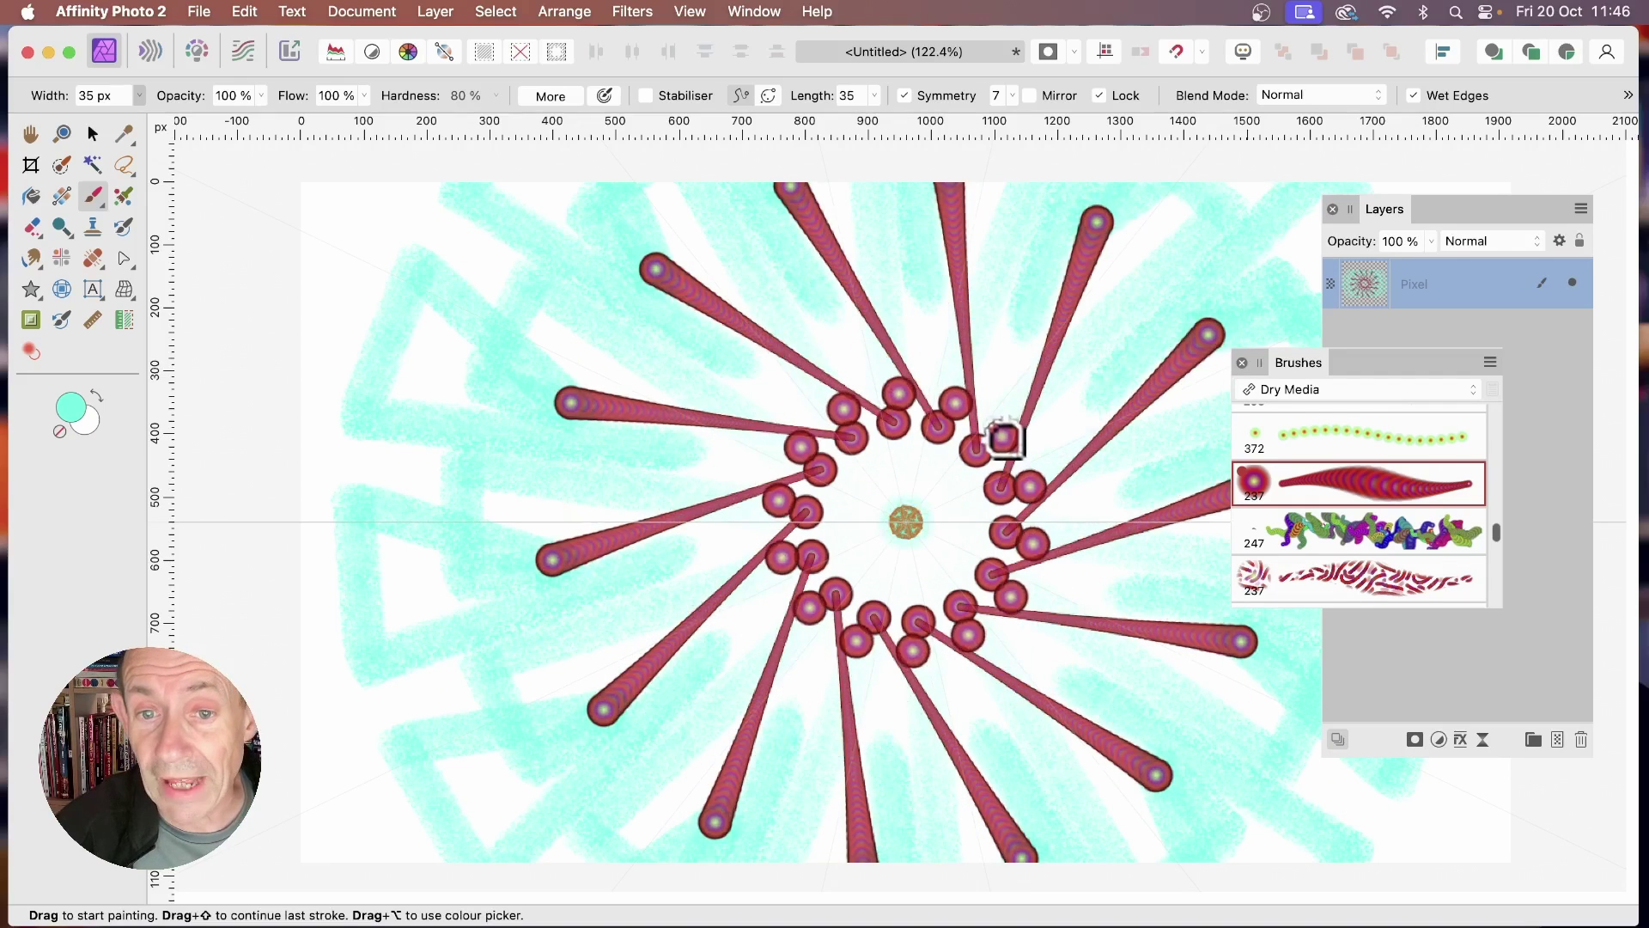
pyautogui.click(639, 185)
pyautogui.click(524, 339)
pyautogui.press('super+z')
pyautogui.press('super+z')
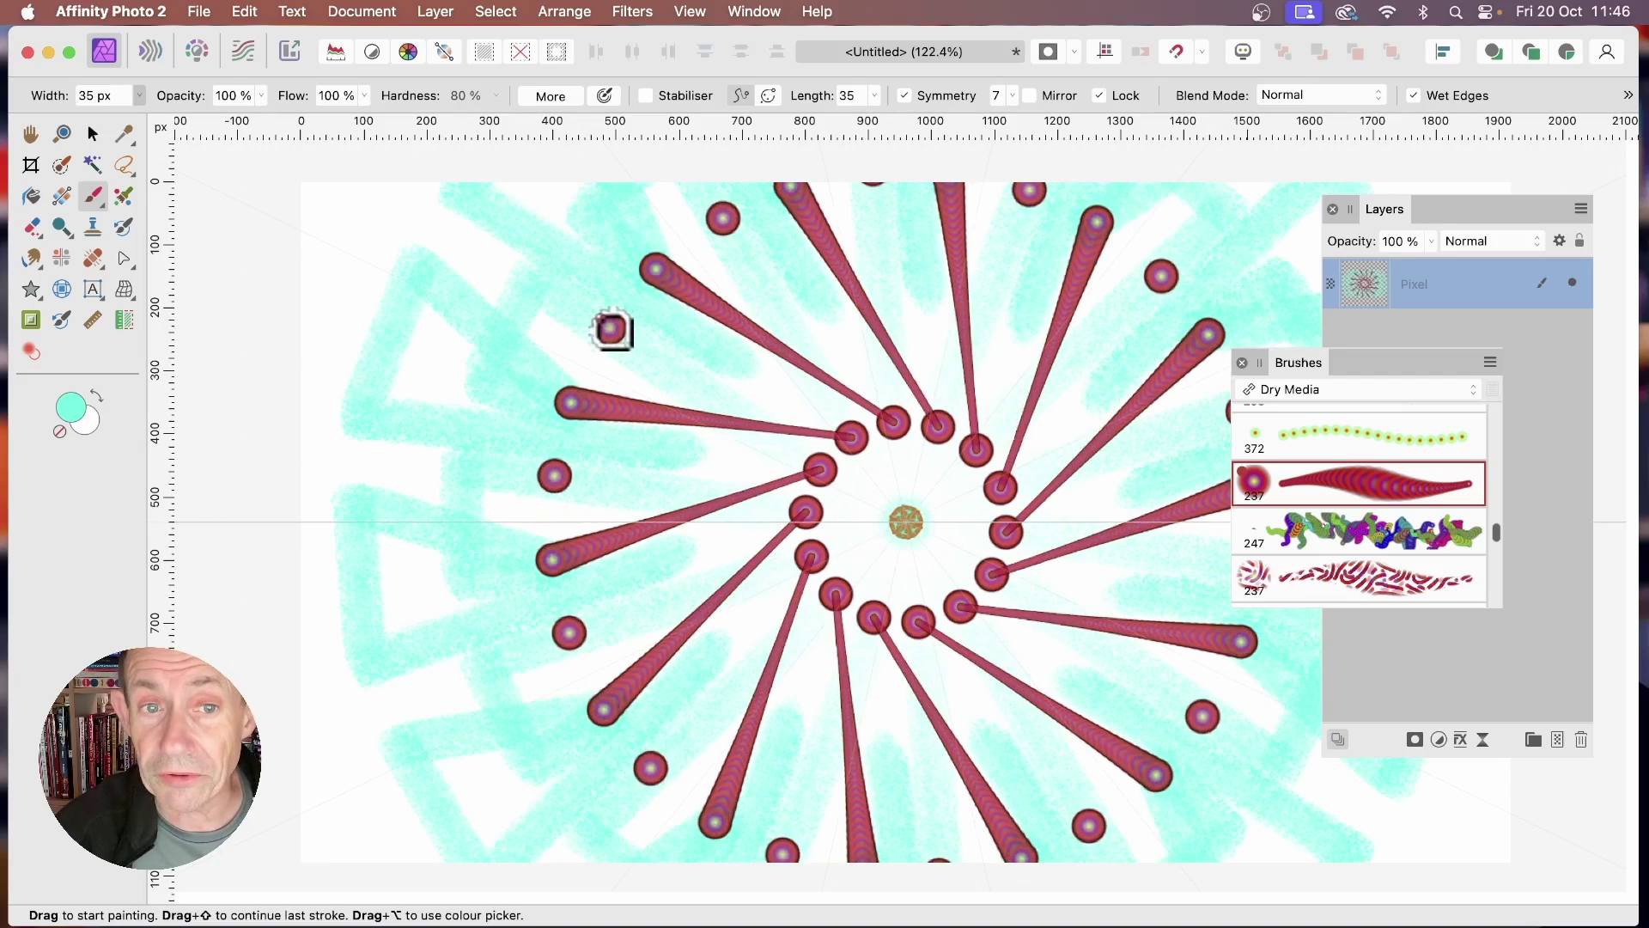
# Step: Bend the red spokes into zig-zags with connected red dots further out, undoing the last ring
pyautogui.keyDown('shift'); pyautogui.click(605, 327); pyautogui.keyUp('shift')
pyautogui.keyDown('shift'); pyautogui.click(461, 263); pyautogui.keyUp('shift')
pyautogui.keyDown('shift'); pyautogui.click(393, 368); pyautogui.keyUp('shift')
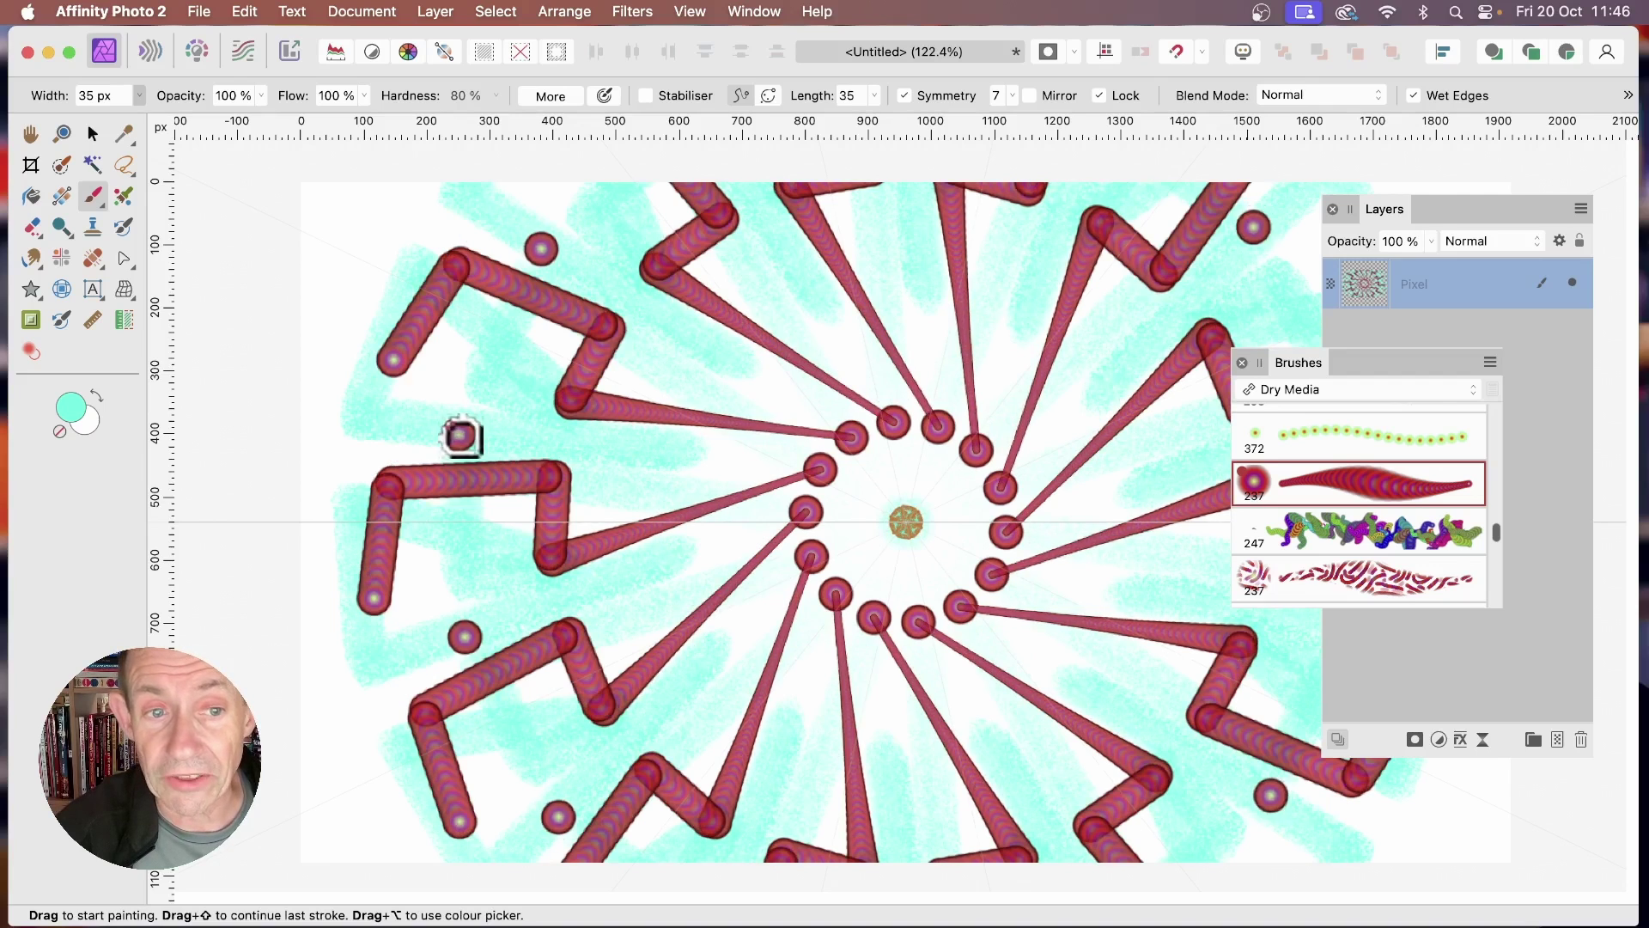
pyautogui.keyDown('shift'); pyautogui.click(458, 429); pyautogui.keyUp('shift')
pyautogui.keyDown('shift'); pyautogui.click(638, 414); pyautogui.keyUp('shift')
pyautogui.keyDown('shift'); pyautogui.click(885, 417); pyautogui.keyUp('shift')
pyautogui.keyDown('shift'); pyautogui.click(1160, 378); pyautogui.keyUp('shift')
pyautogui.press('super+z')
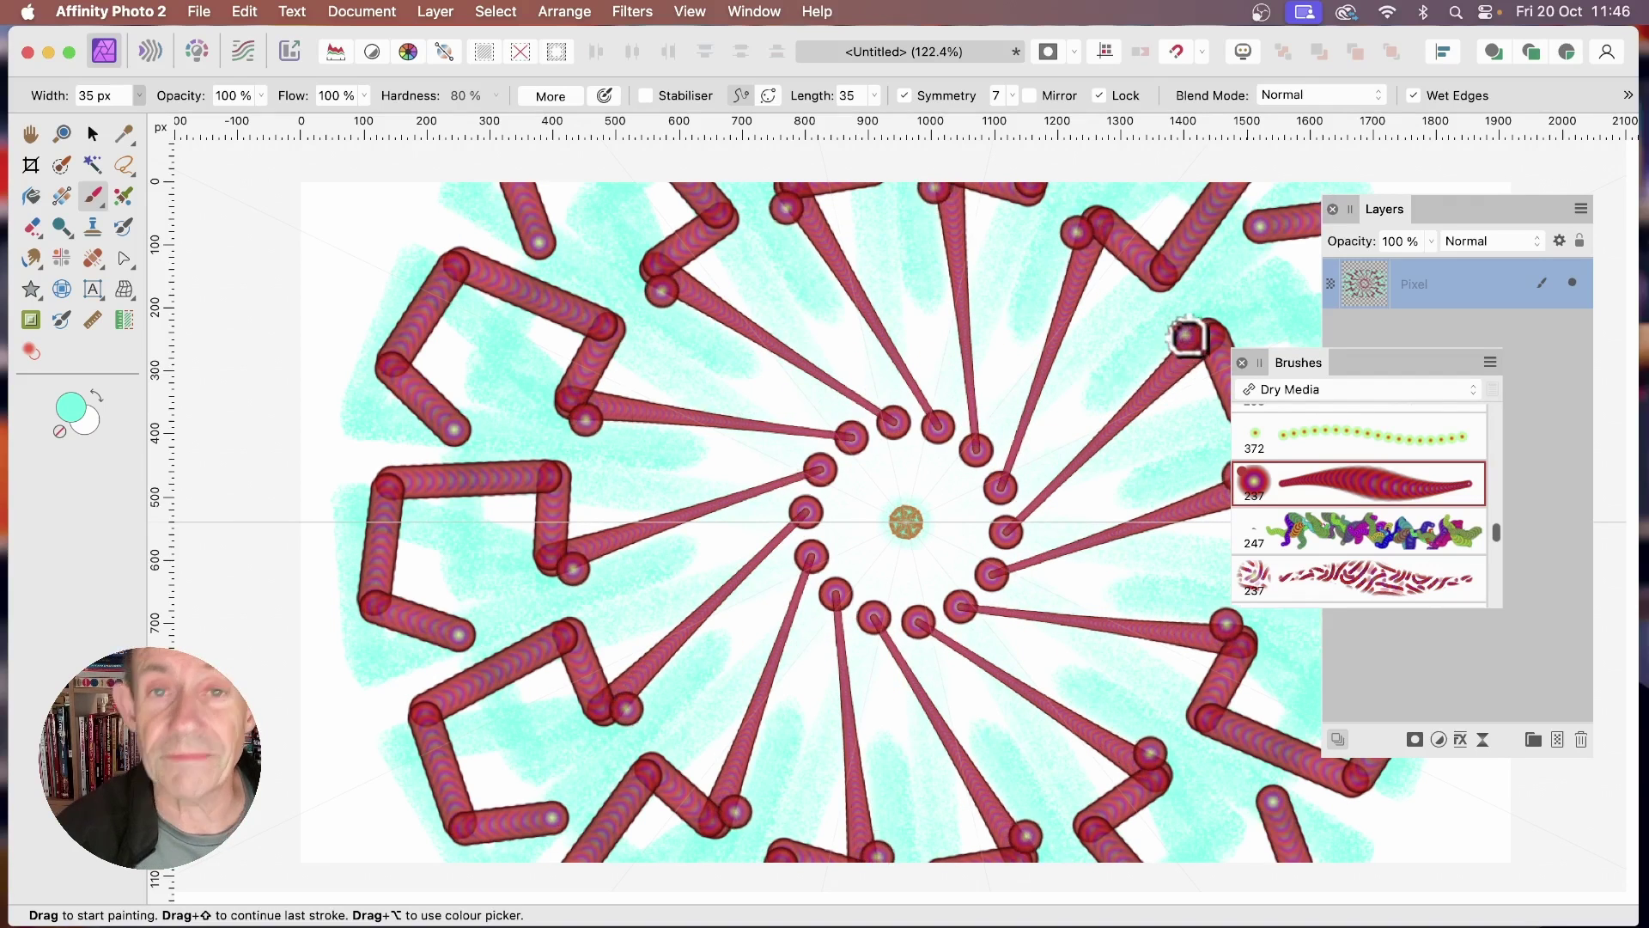
pyautogui.click(1278, 318)
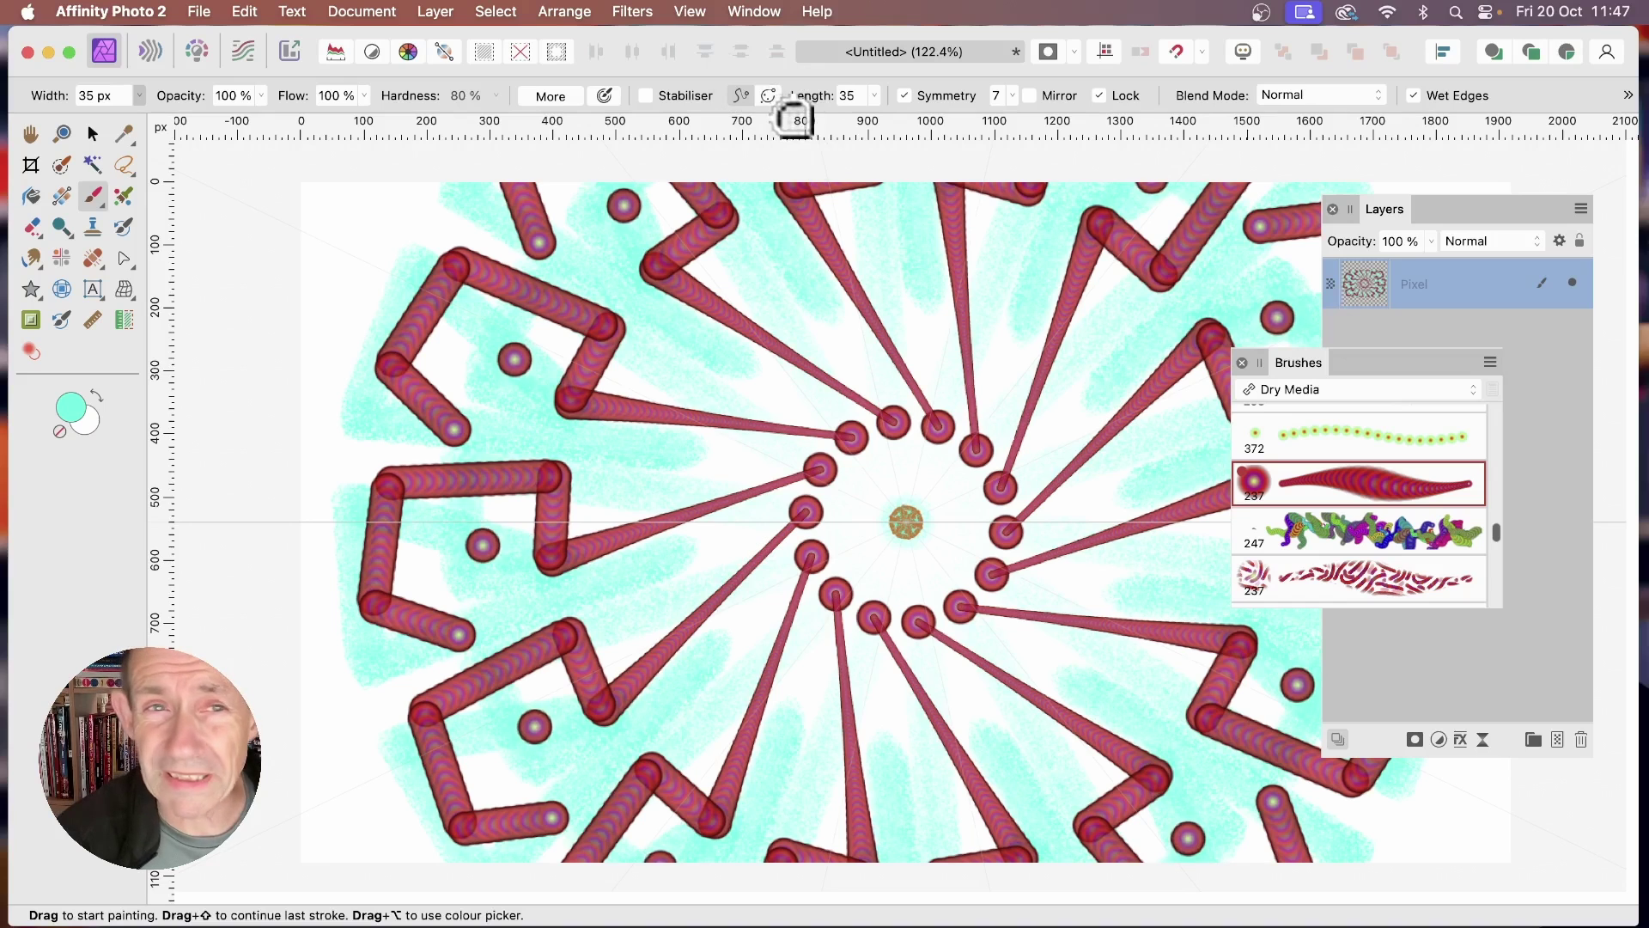
# Step: Undo the outer isolated dots and add a new empty pixel layer
pyautogui.press('super+z')
pyautogui.click(435, 11)
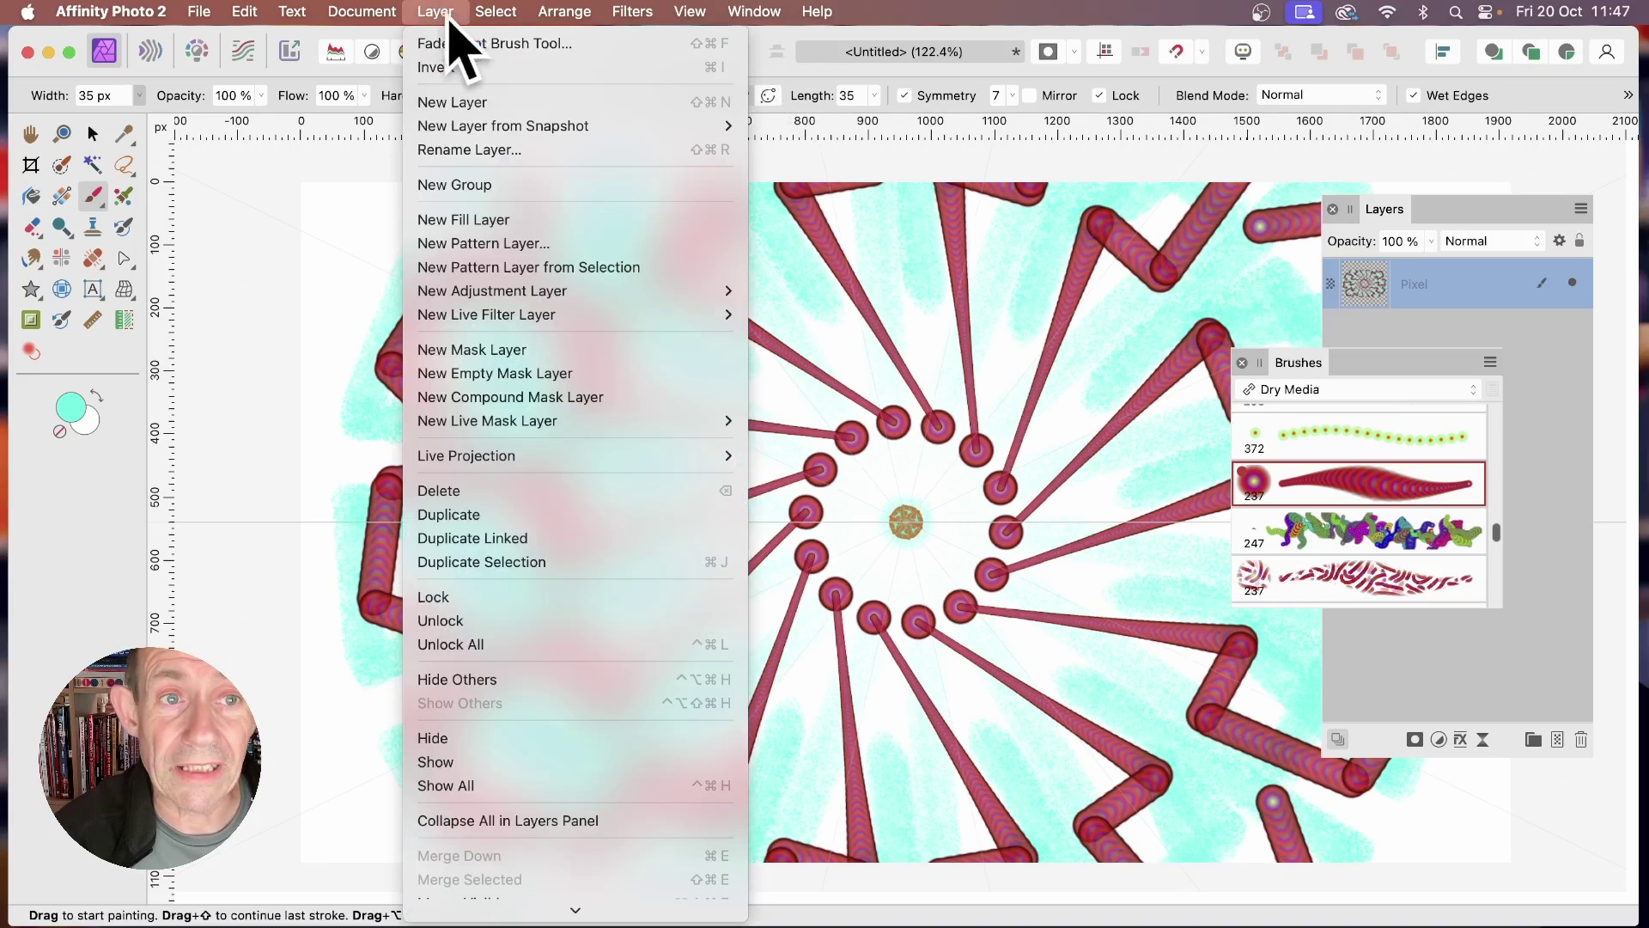
pyautogui.click(460, 103)
# Step: Try an inner ring of red dots and a large centre dab, undoing both
pyautogui.click(970, 505)
pyautogui.click(962, 536)
pyautogui.press('super+z')
pyautogui.click(908, 526)
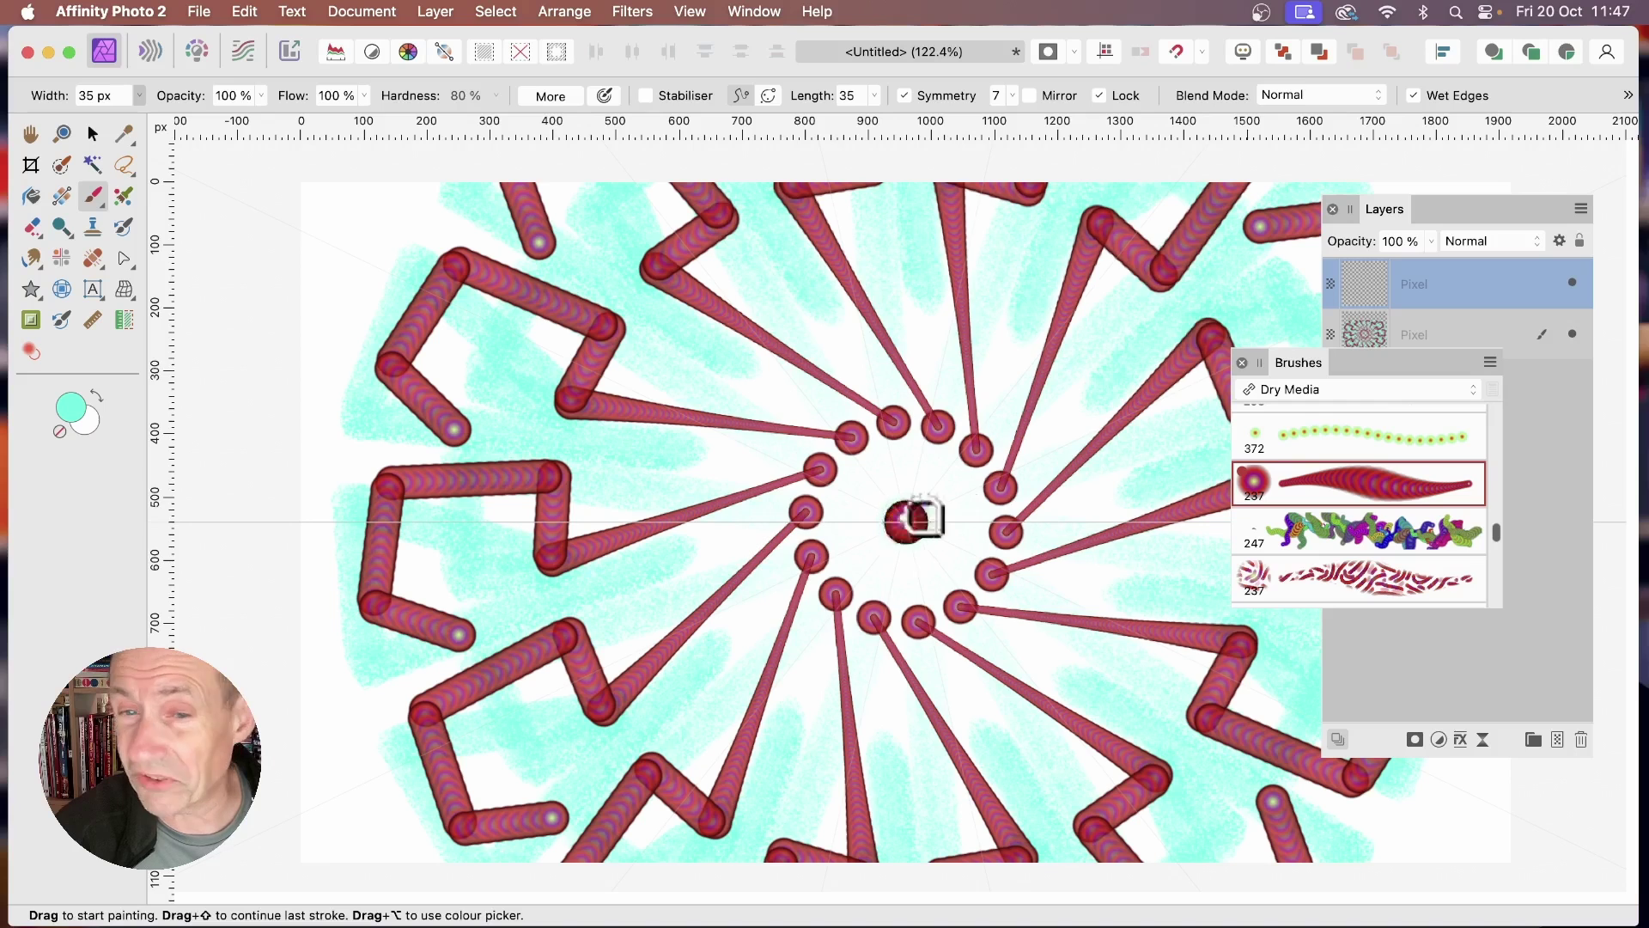
pyautogui.press('super+z')
# Step: Paint two rings of red dots, a ring of seven further out, and link them with straight lines
pyautogui.click(773, 388)
pyautogui.click(776, 393)
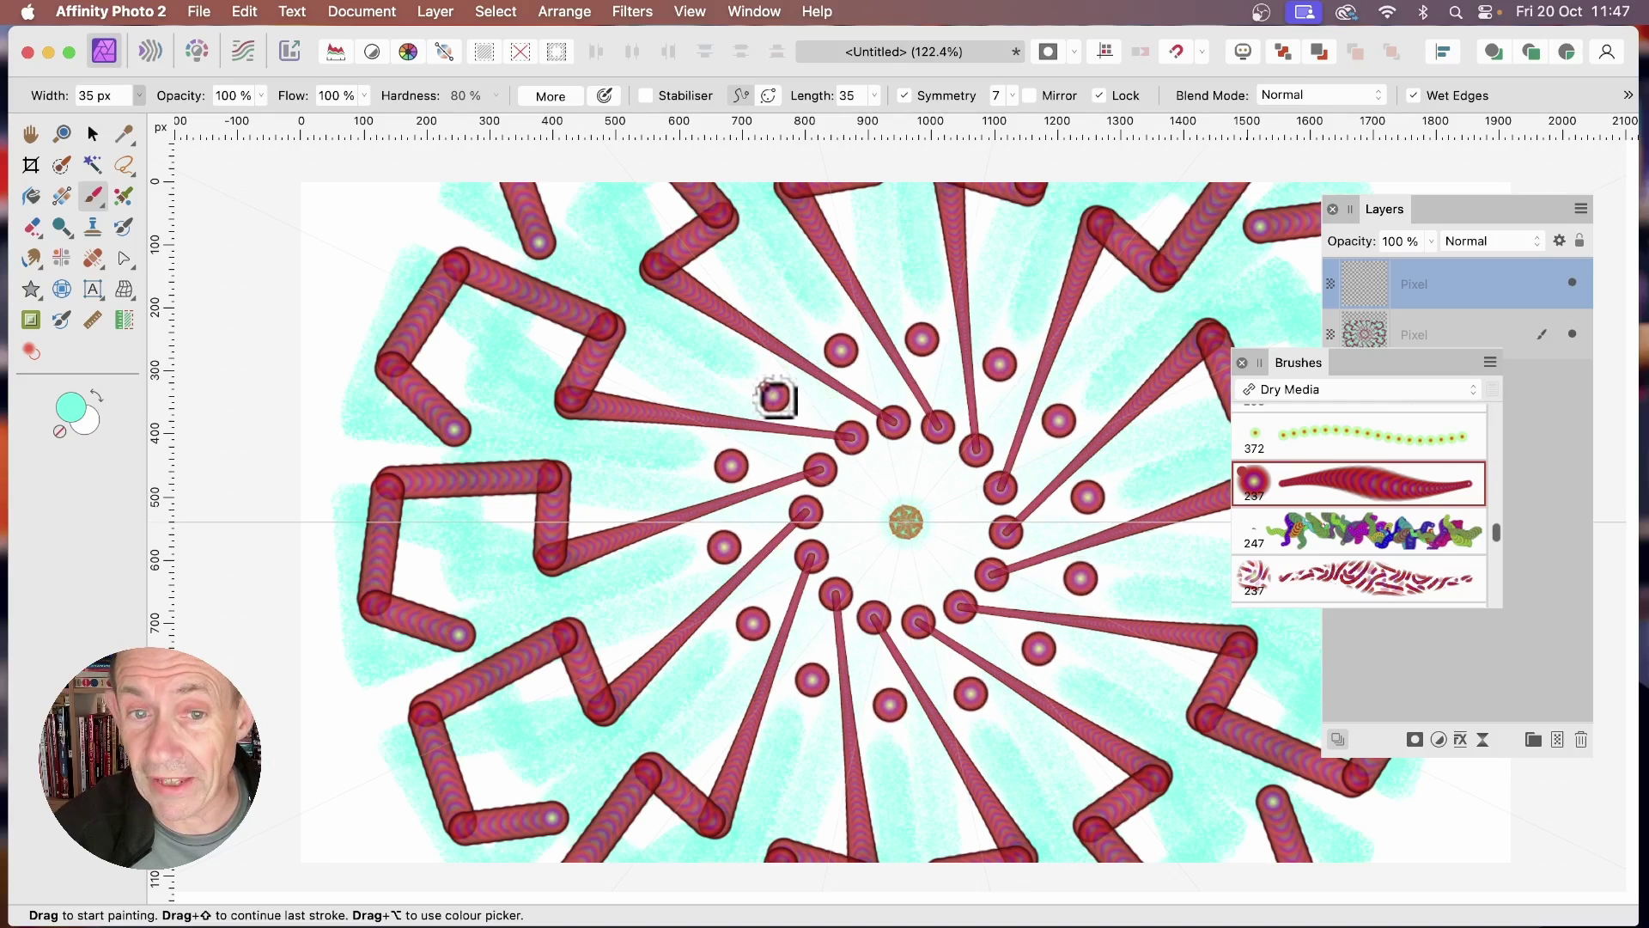
pyautogui.click(599, 227)
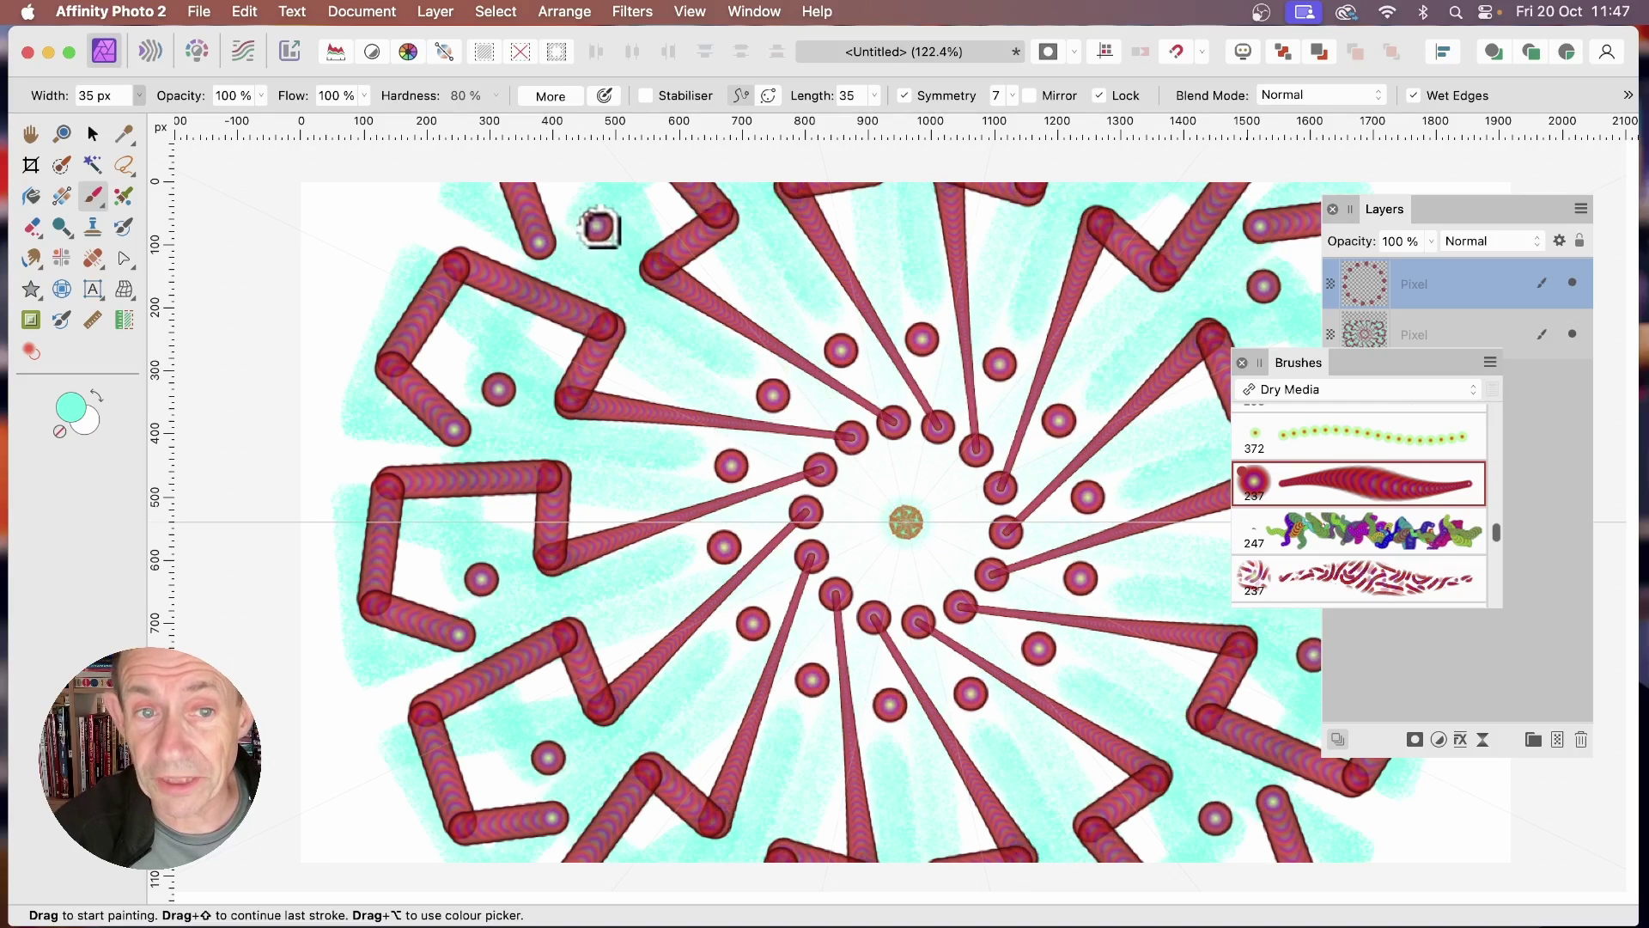
pyautogui.keyDown('shift'); pyautogui.click(600, 215); pyautogui.keyUp('shift')
pyautogui.moveTo(504, 377)
pyautogui.mouseDown()
pyautogui.moveTo(525, 336)
pyautogui.moveTo(676, 384)
pyautogui.moveTo(769, 329)
pyautogui.moveTo(769, 300)
pyautogui.moveTo(819, 315)
pyautogui.moveTo(736, 420)
pyautogui.moveTo(785, 476)
pyautogui.moveTo(814, 466)
pyautogui.moveTo(789, 454)
pyautogui.moveTo(854, 479)
pyautogui.mouseUp()
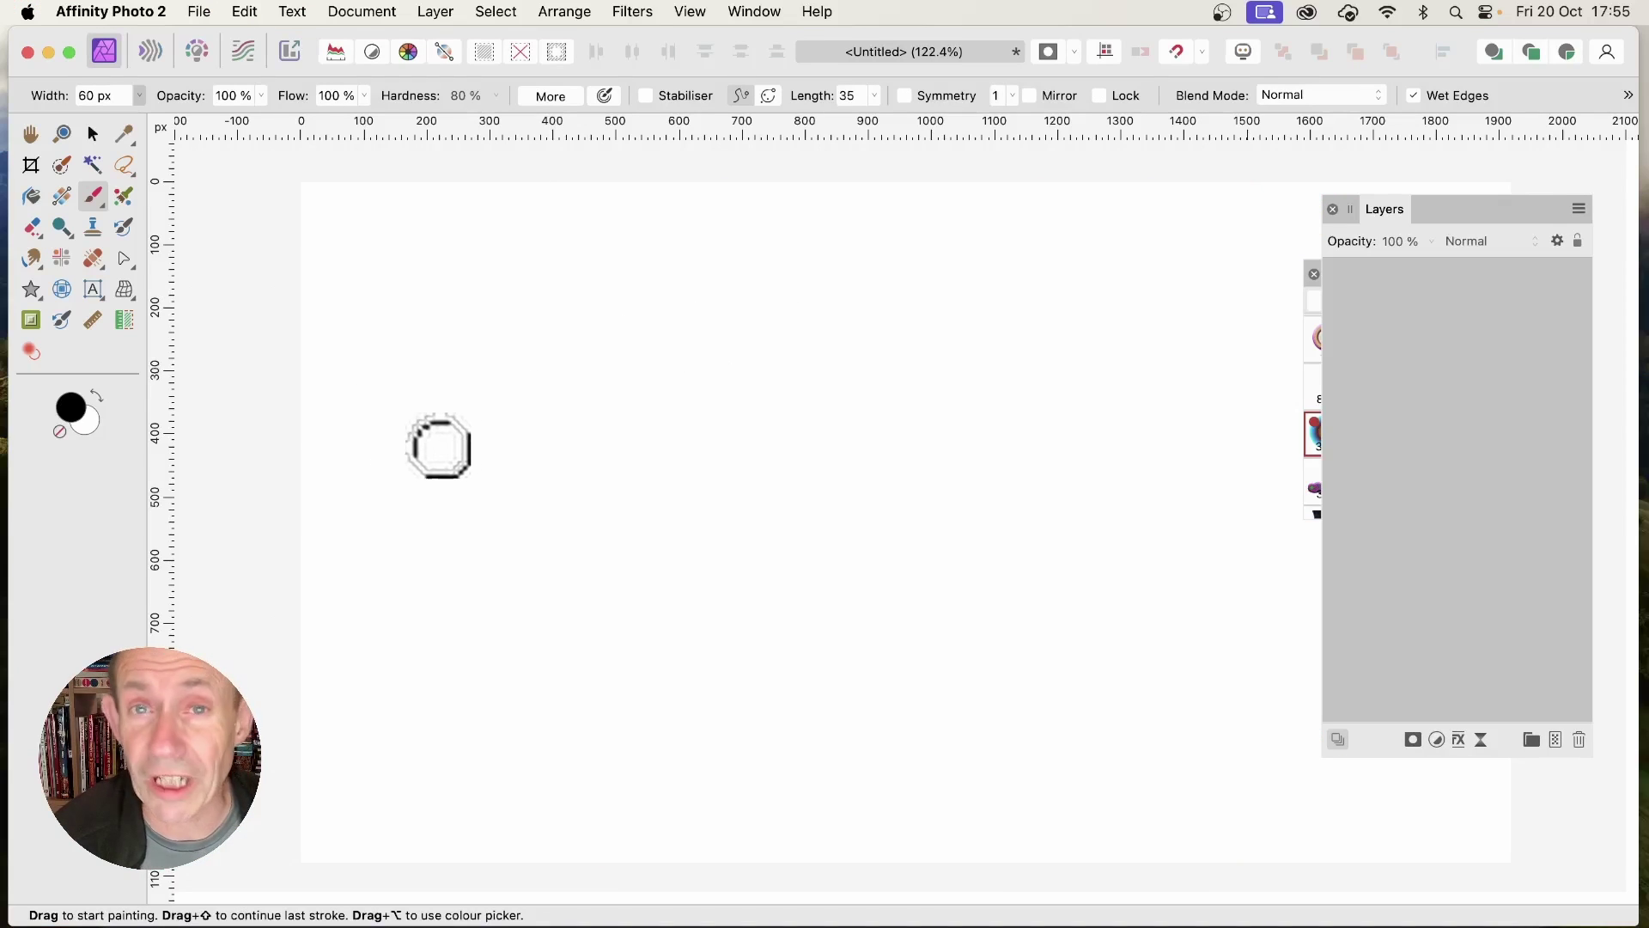
# Step: Paint a straight horizontal multicolour ring stroke across the canvas and select it with the Move Tool
pyautogui.click(414, 434)
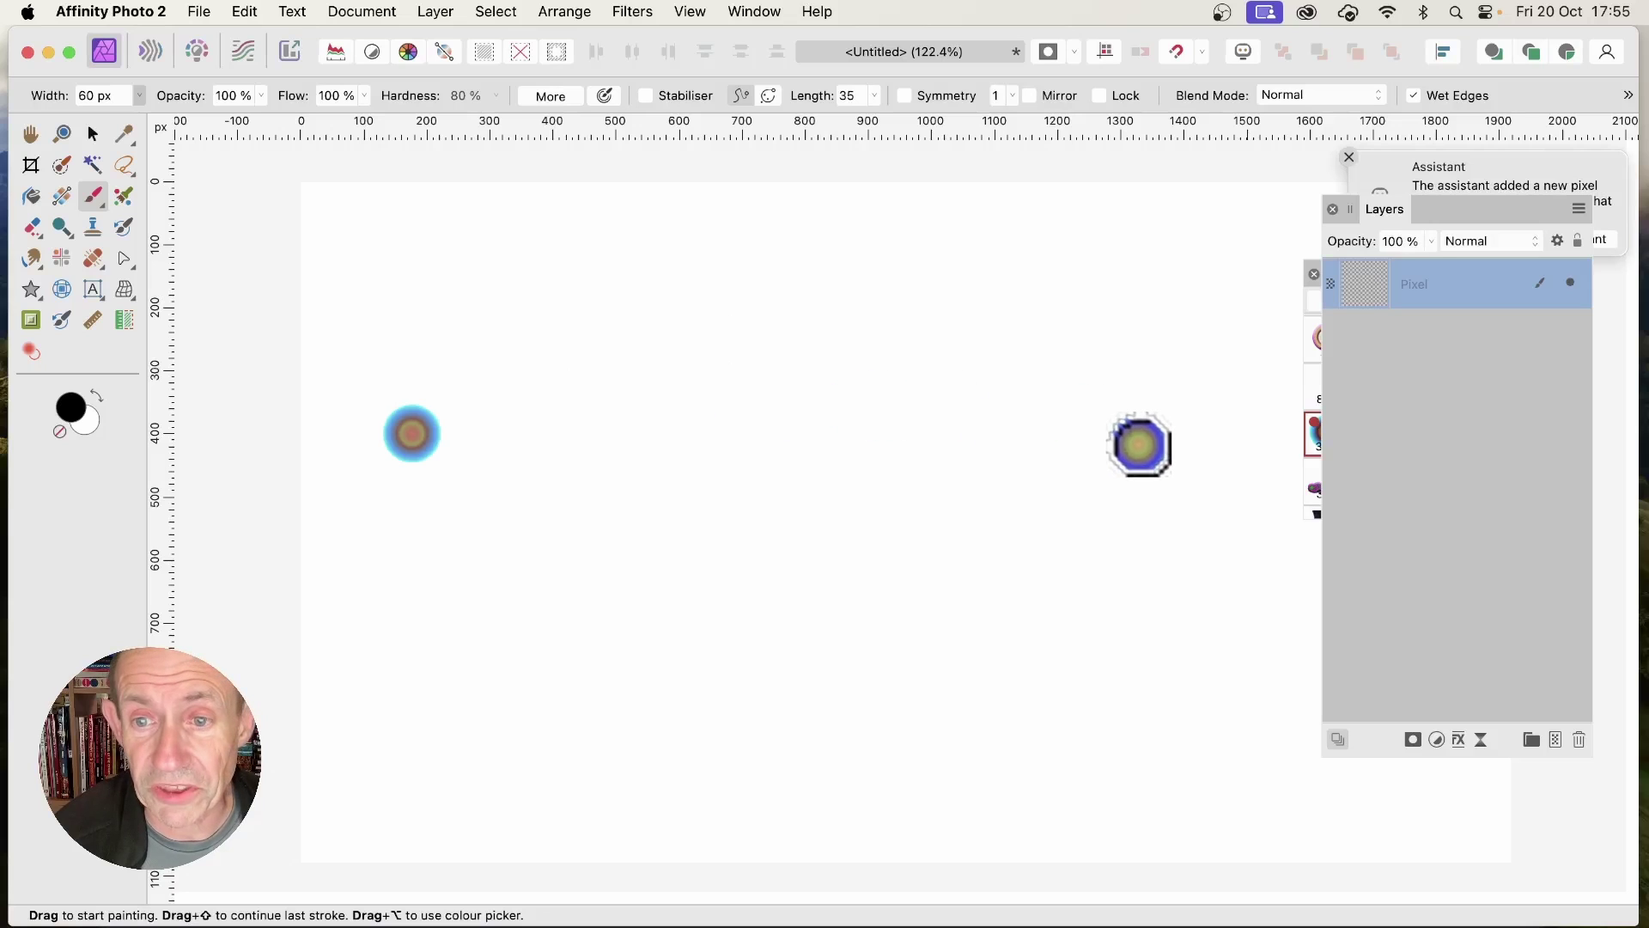
pyautogui.keyDown('shift'); pyautogui.click(1142, 442); pyautogui.keyUp('shift')
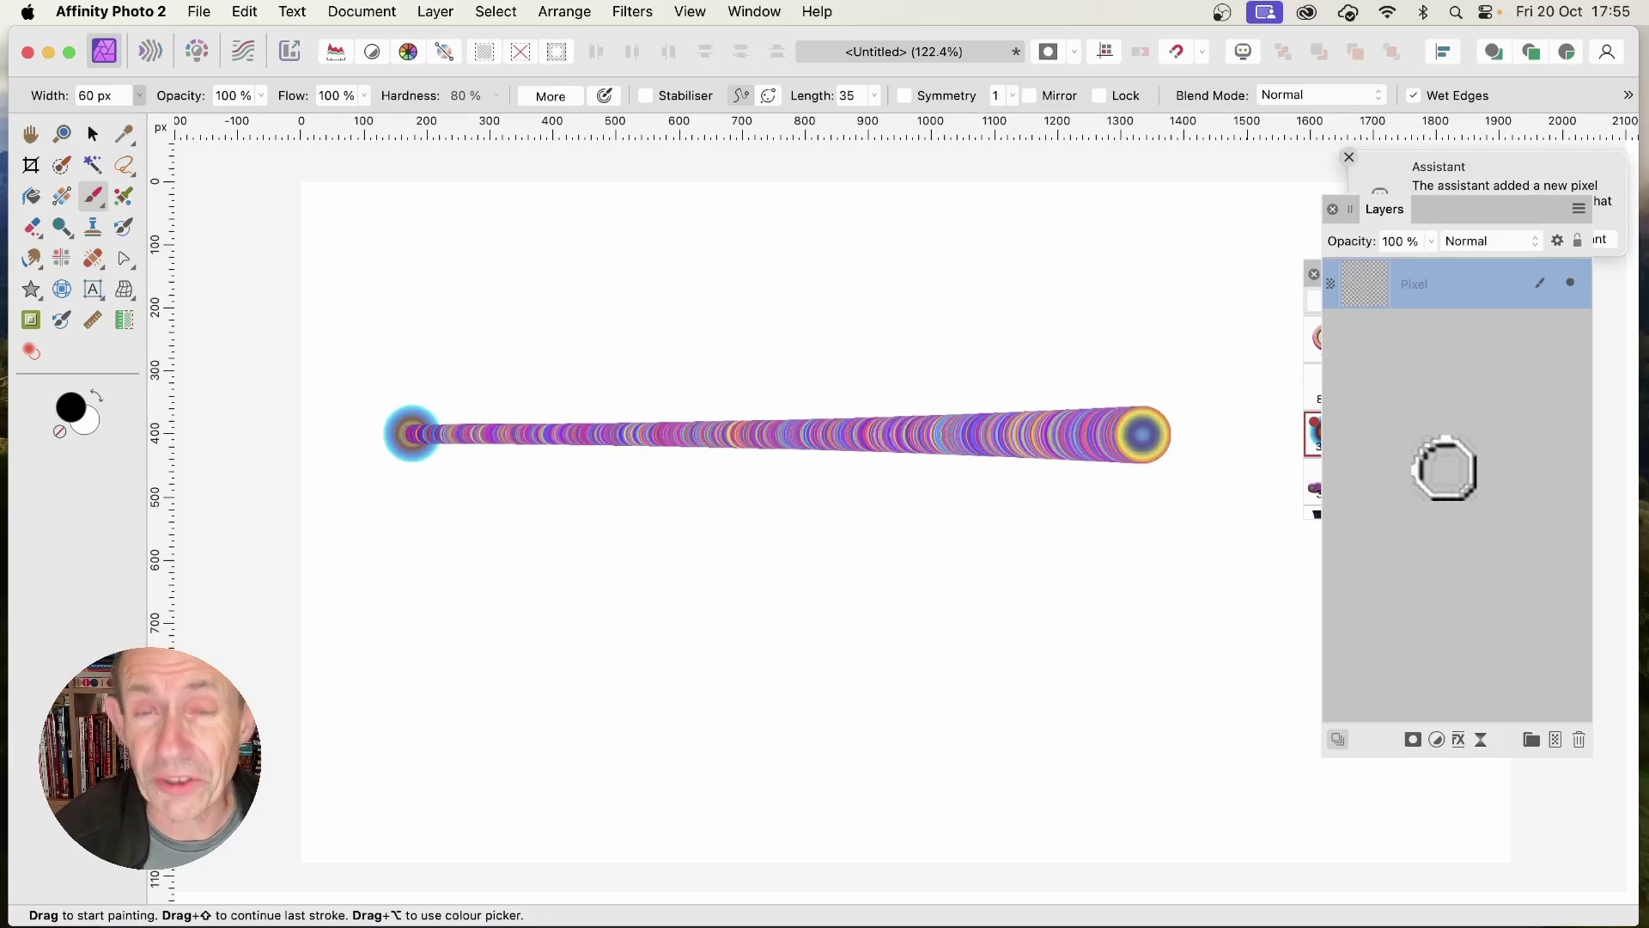
pyautogui.click(93, 135)
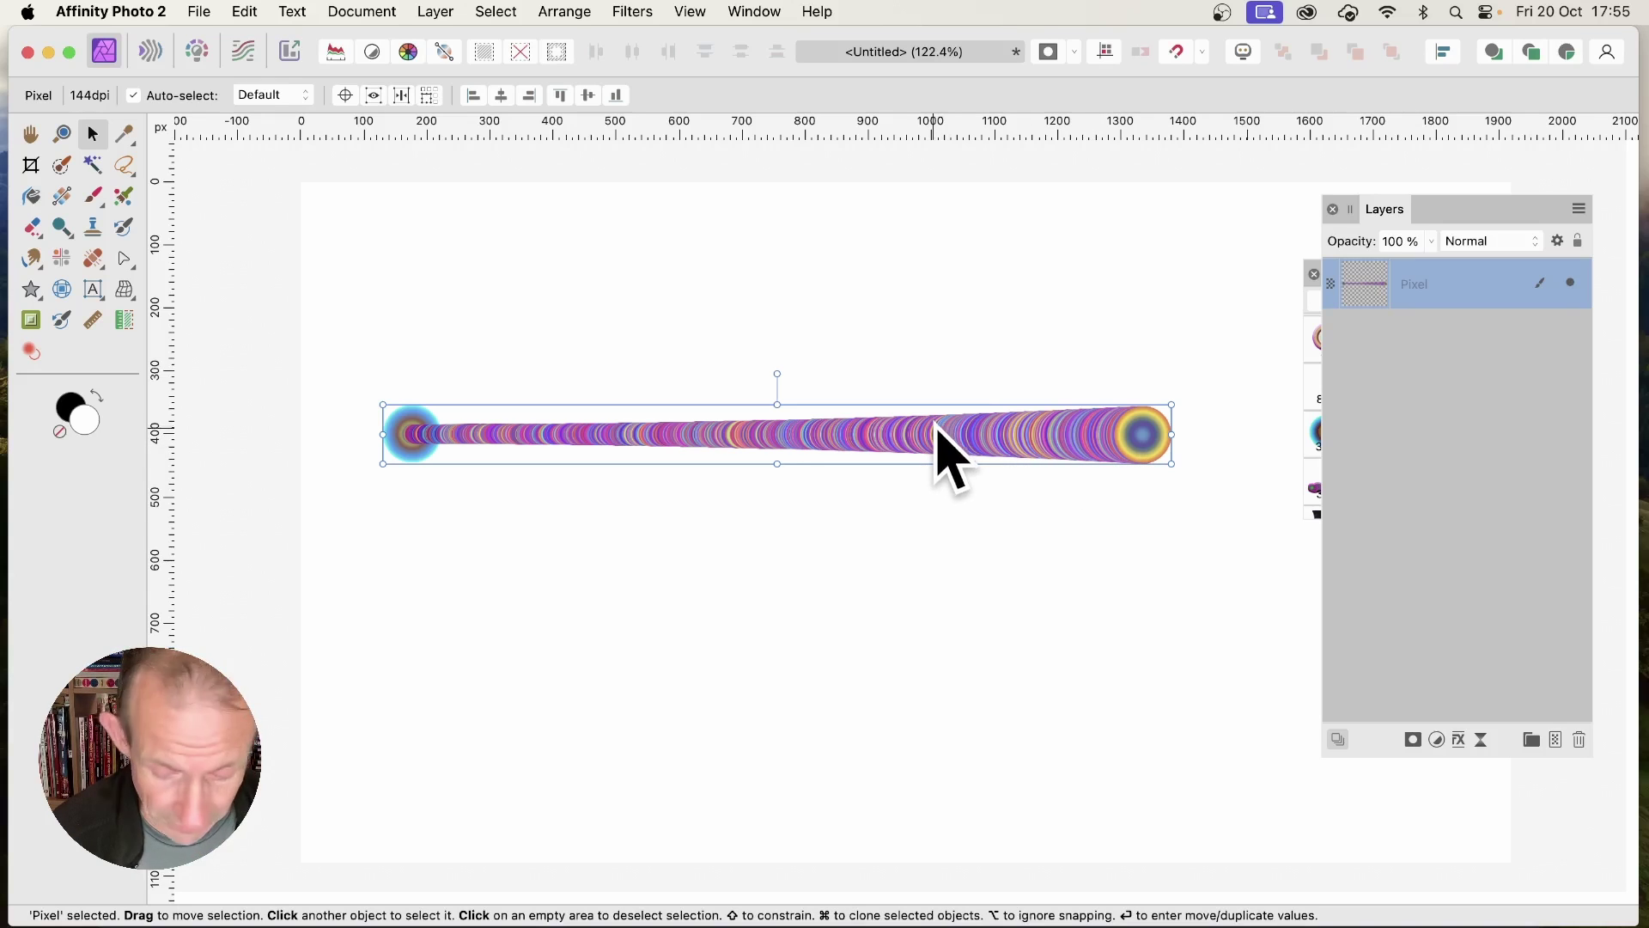
# Step: Use Move / Duplicate to make 10 copies of the stroke, each offset 49 px vertically
pyautogui.press('Return')
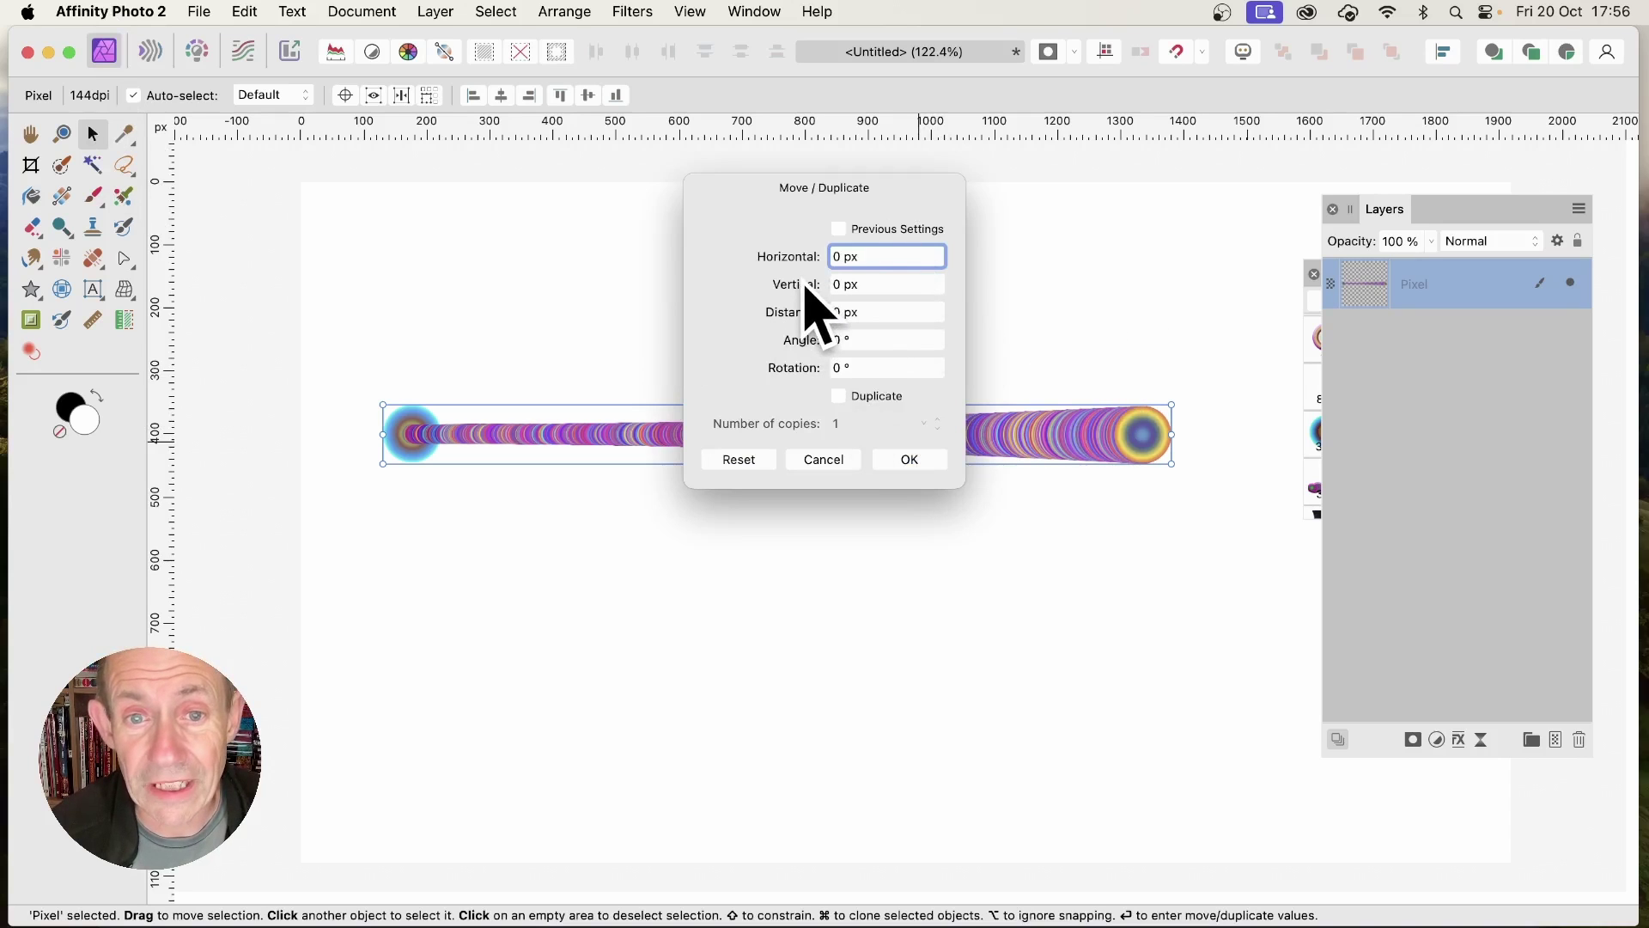
pyautogui.moveTo(797, 287)
pyautogui.mouseDown()
pyautogui.moveTo(869, 280)
pyautogui.moveTo(996, 327)
pyautogui.moveTo(684, 353)
pyautogui.mouseUp()
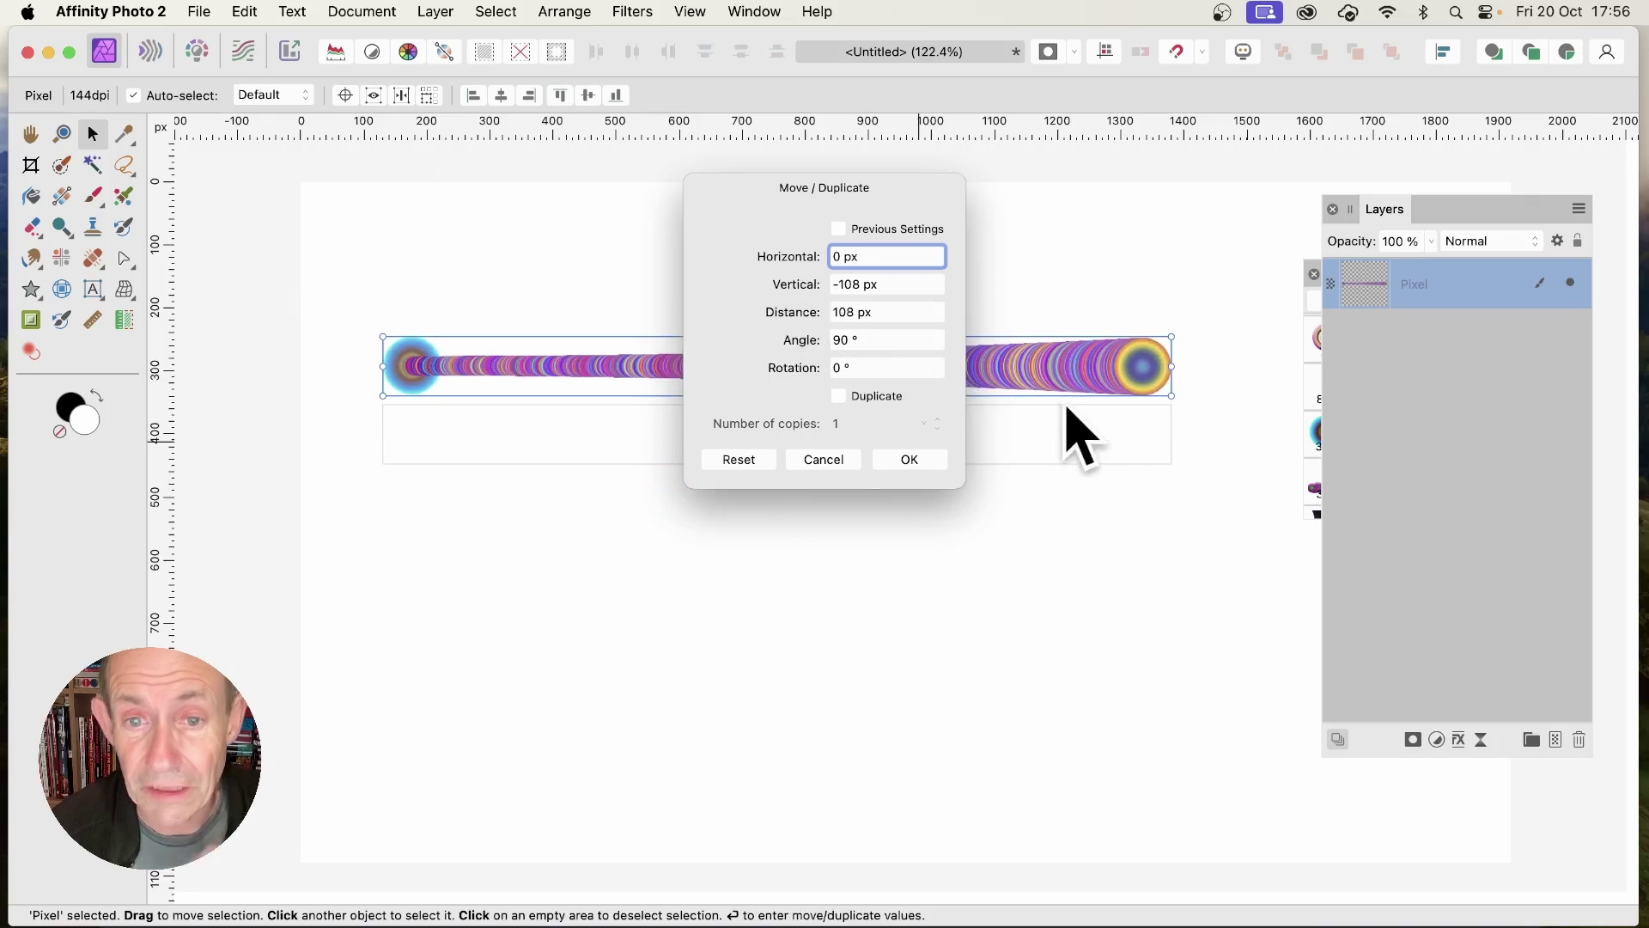
pyautogui.click(841, 397)
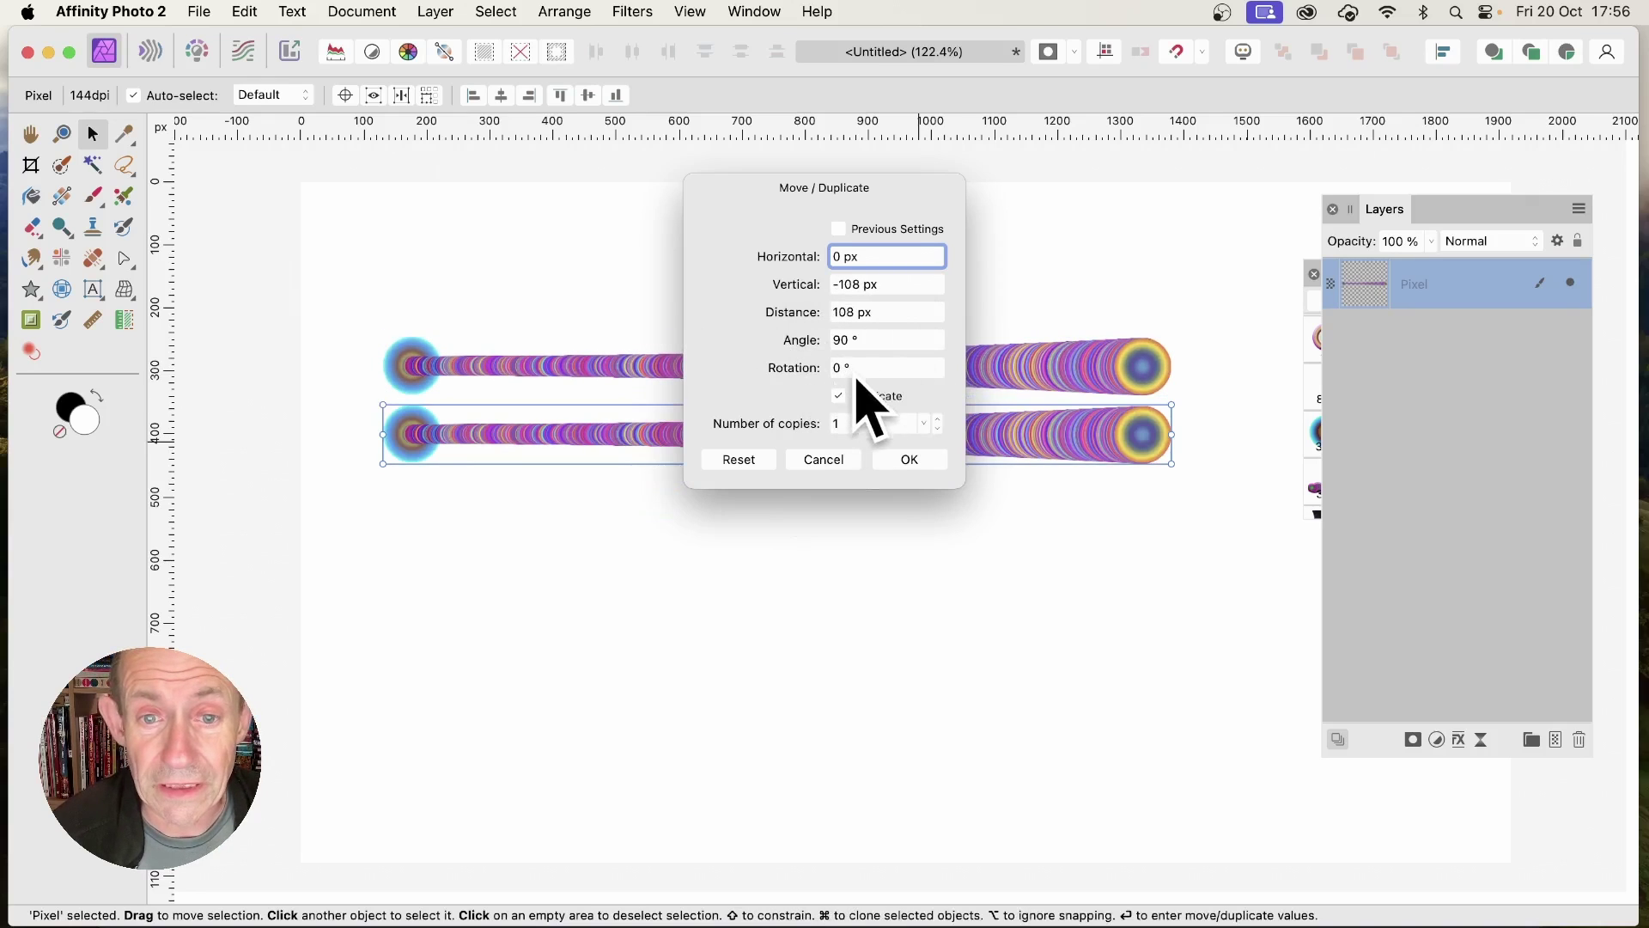
pyautogui.moveTo(863, 423); pyautogui.dragTo(808, 417)
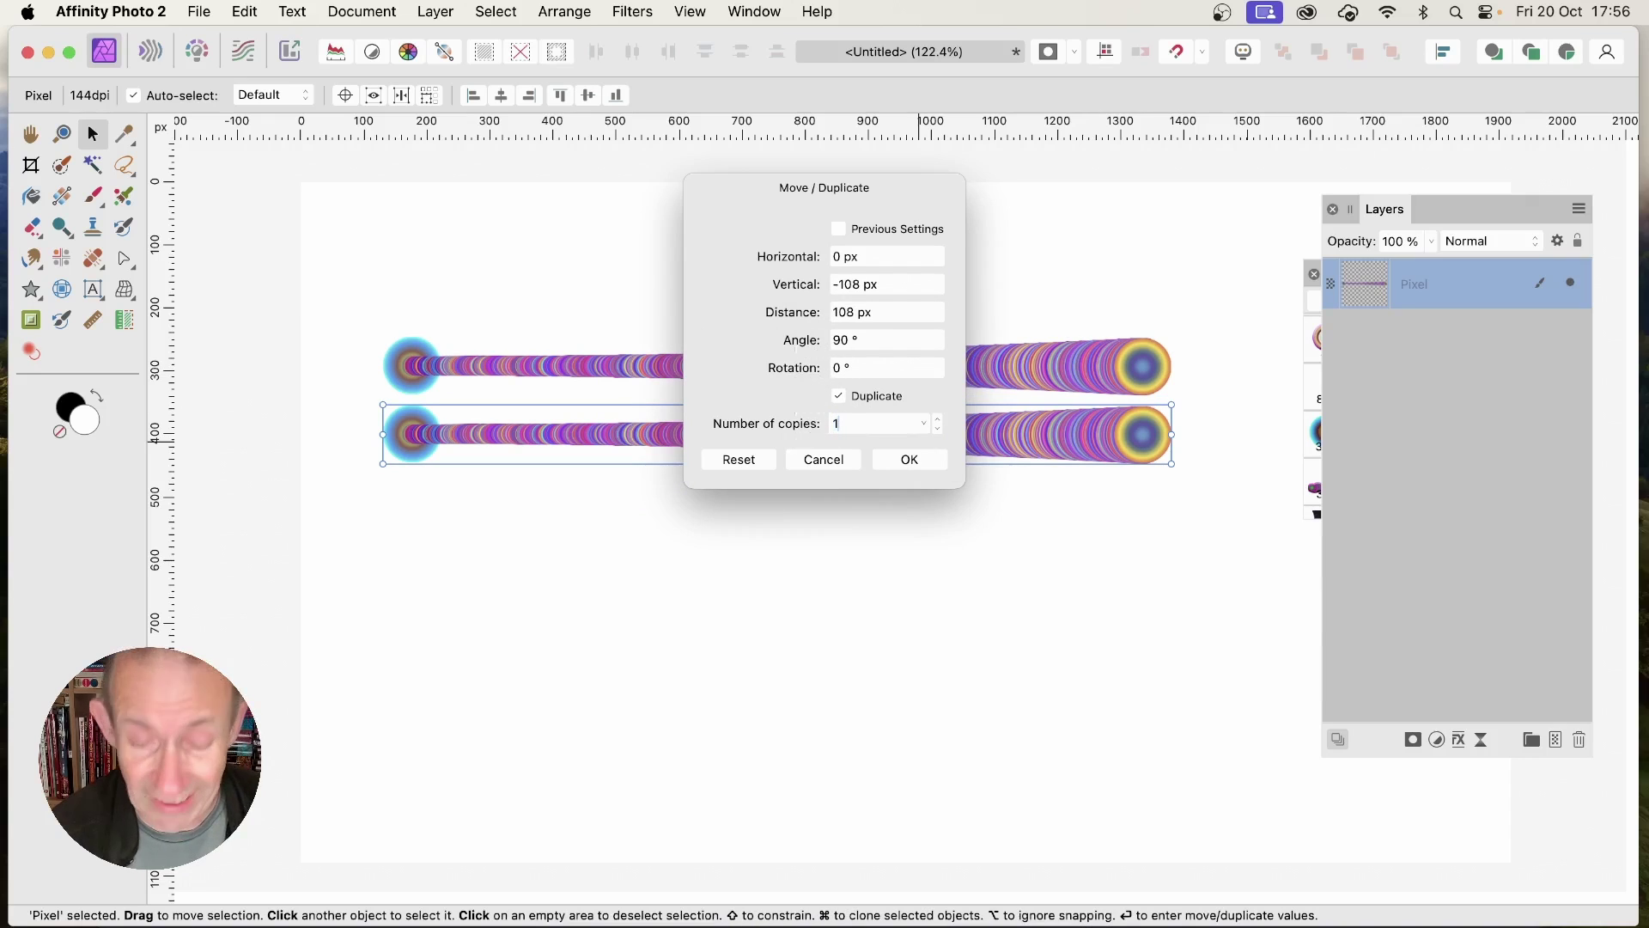
pyautogui.write('0')
pyautogui.press('Tab')
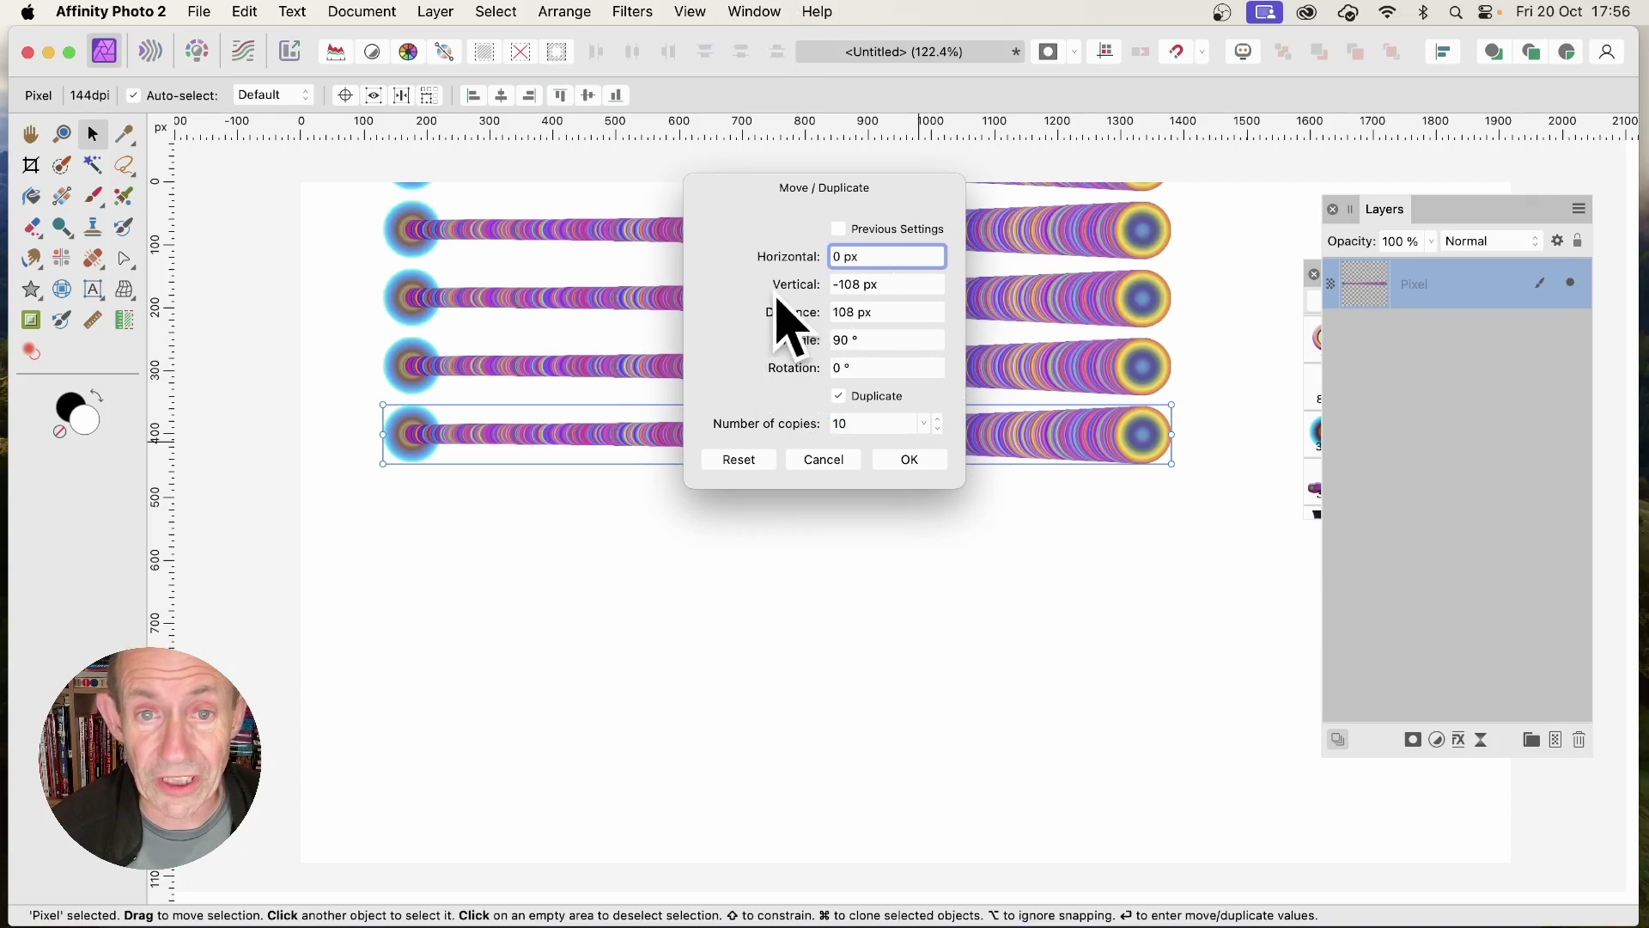
pyautogui.moveTo(777, 296); pyautogui.dragTo(961, 311)
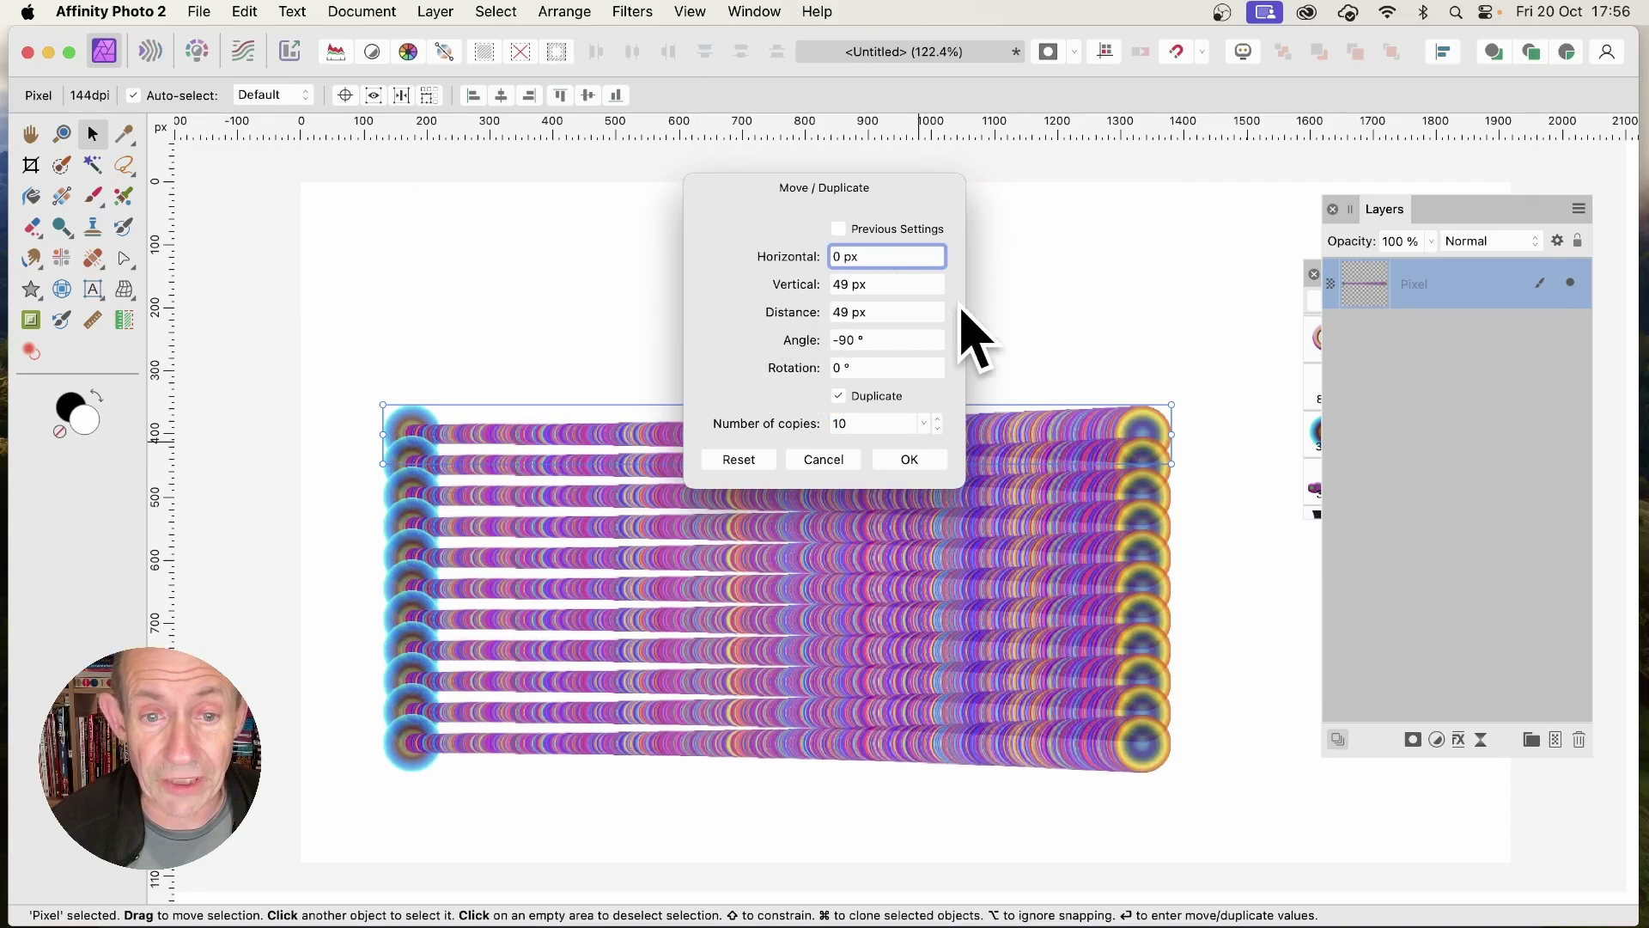
pyautogui.click(936, 460)
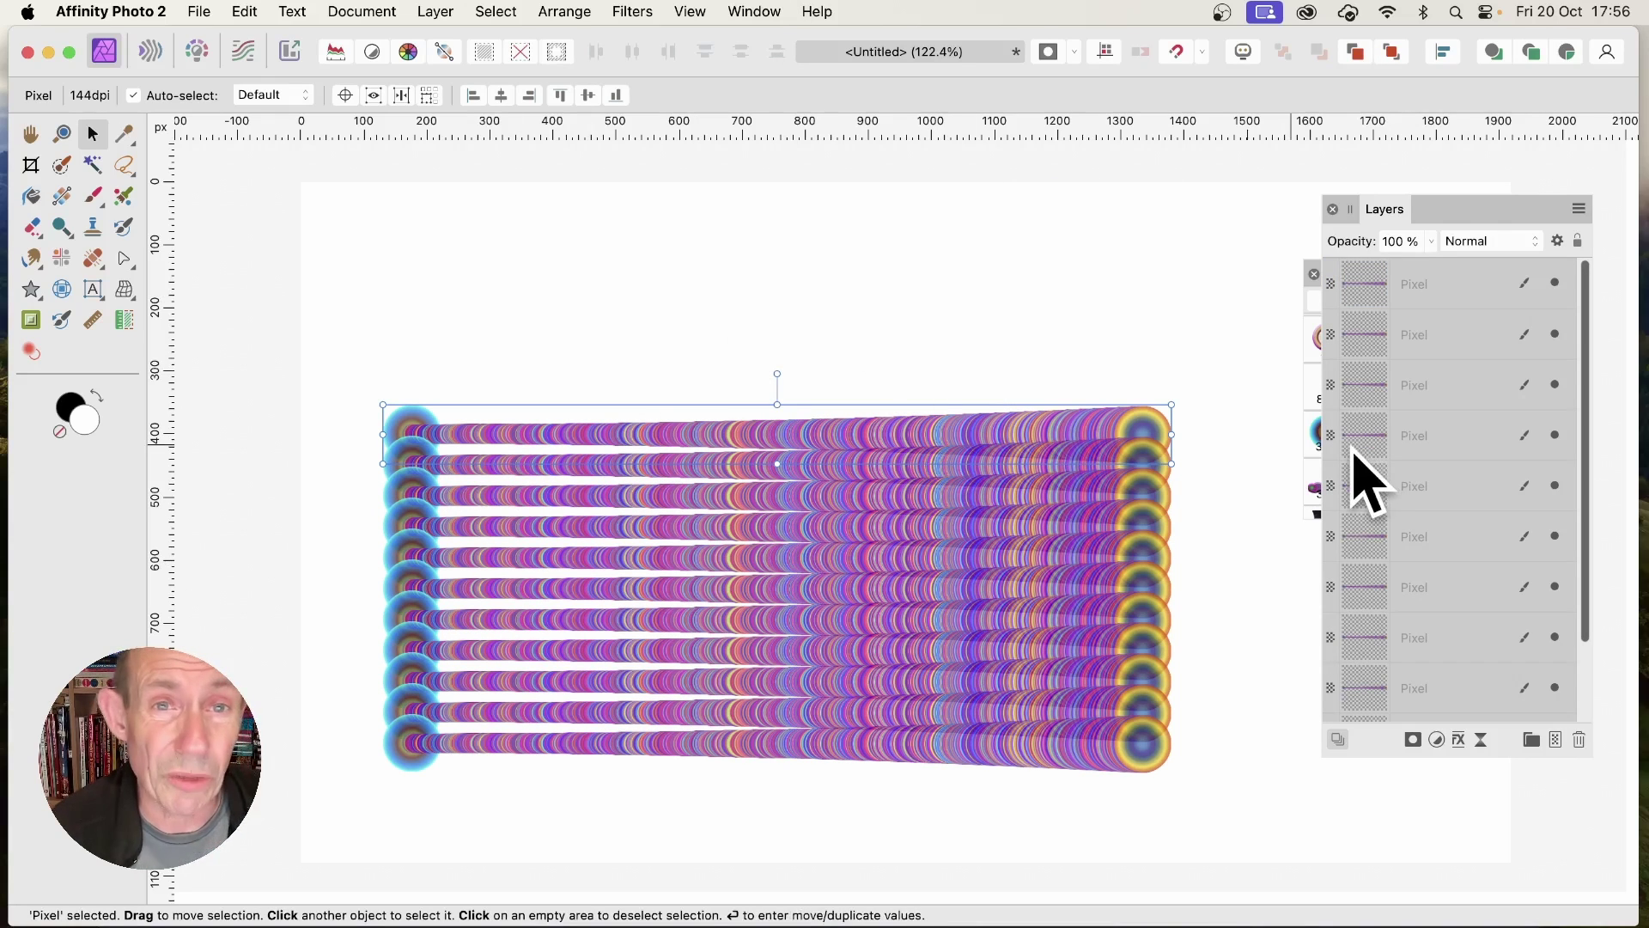
# Step: Deselect the stack, then drag its top line about 105 px upward
pyautogui.click(920, 357)
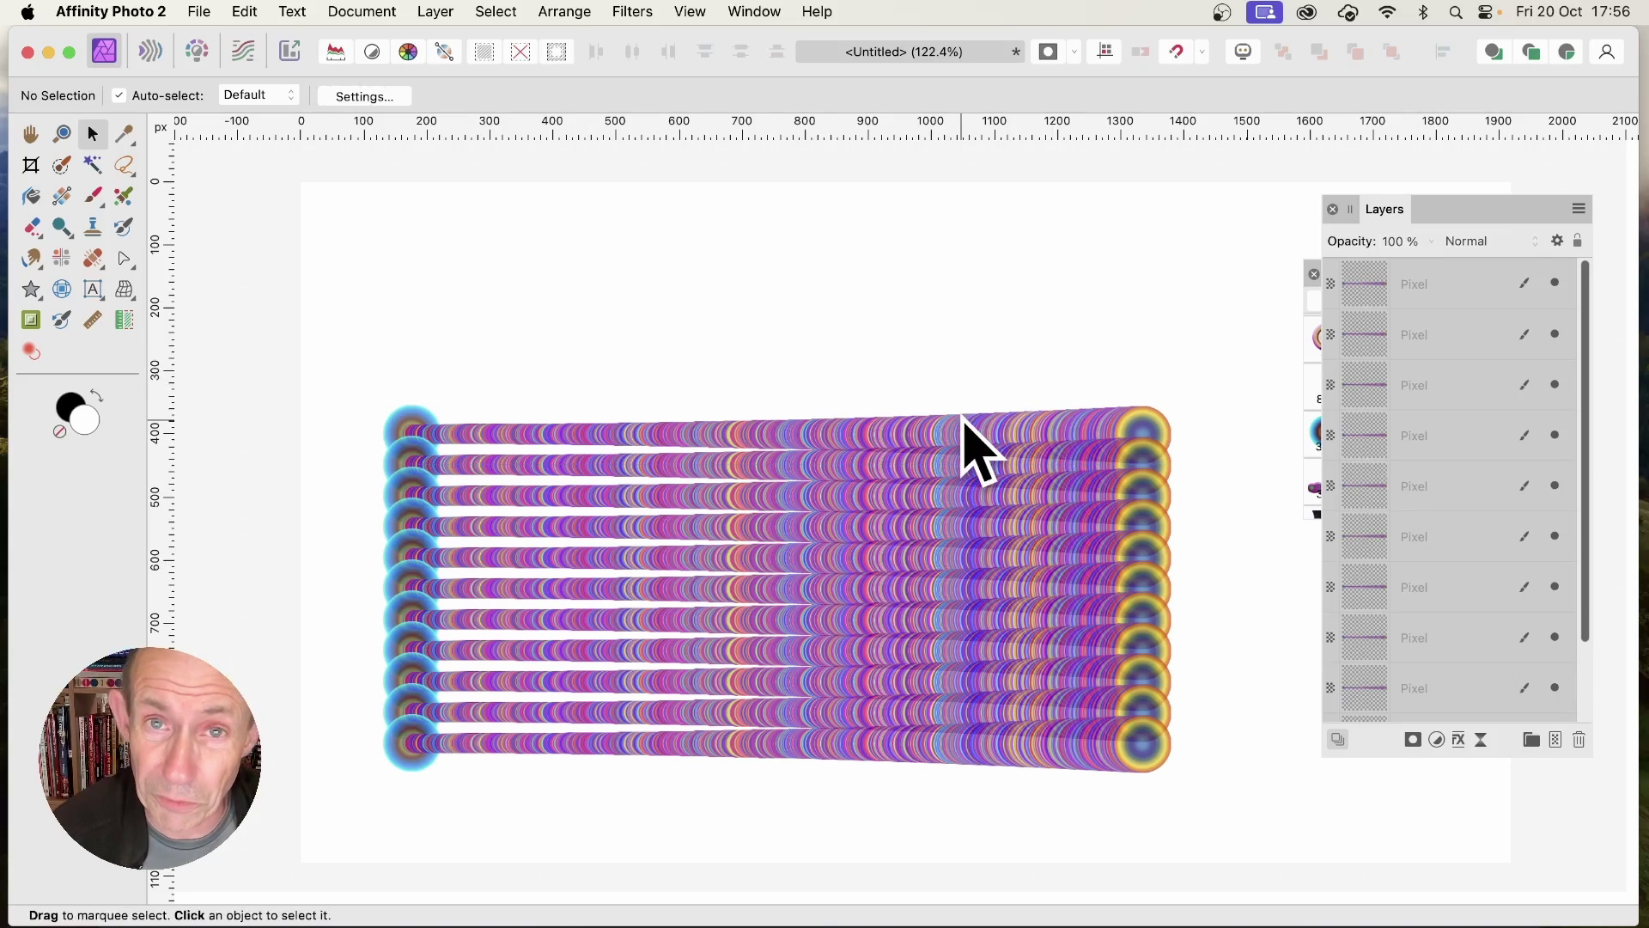
pyautogui.click(963, 418)
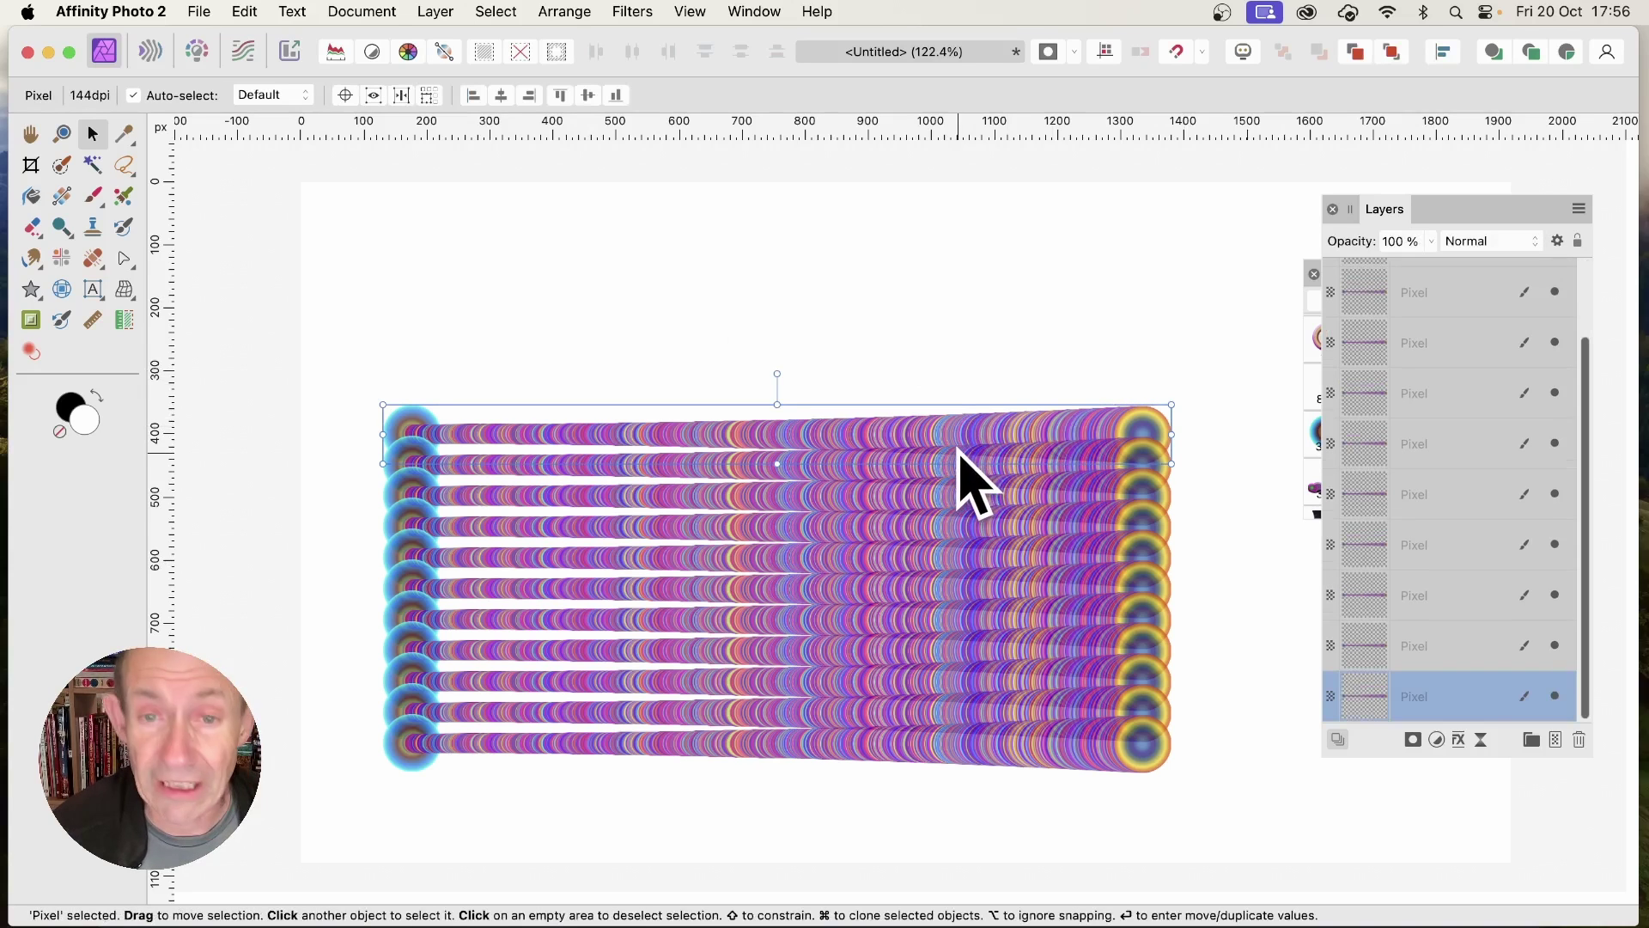
pyautogui.moveTo(960, 432)
pyautogui.mouseDown()
pyautogui.moveTo(964, 306)
pyautogui.moveTo(936, 325)
pyautogui.mouseUp()
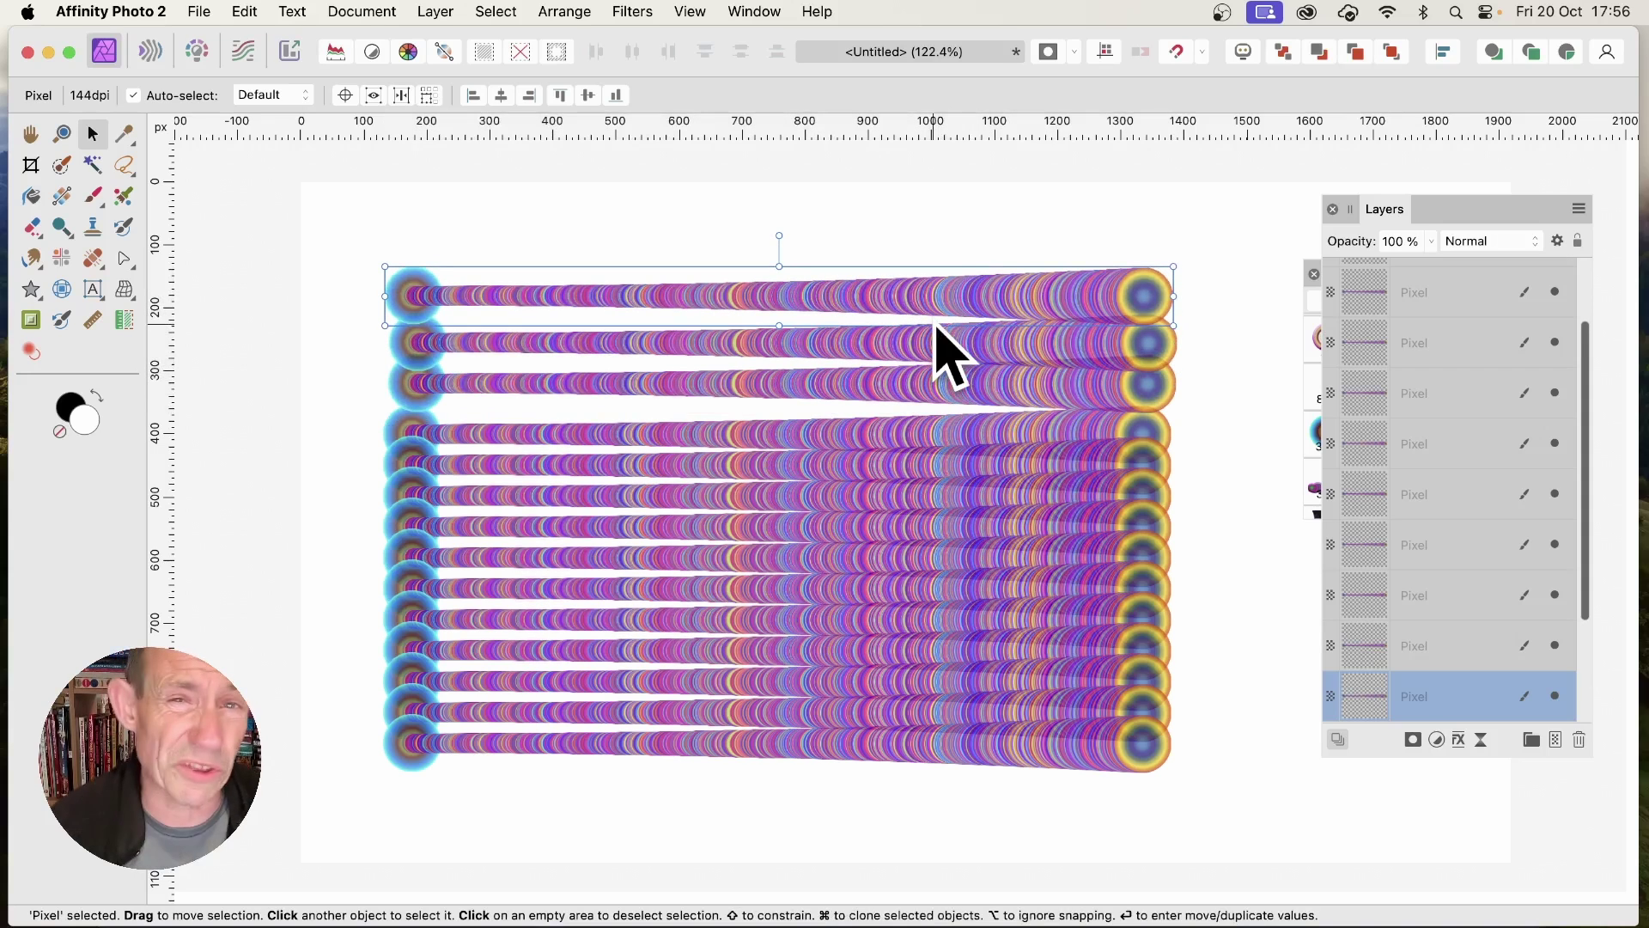